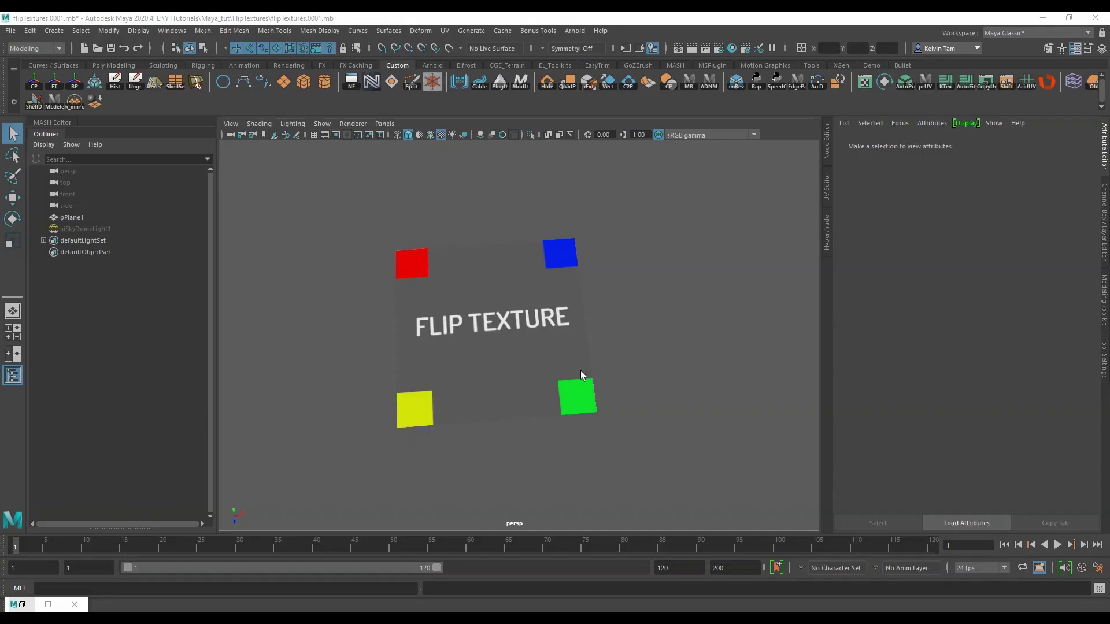
pyautogui.keyDown('alt'); pyautogui.moveTo(558, 363); pyautogui.dragTo(538, 345, button='middle'); pyautogui.keyUp('alt')
pyautogui.keyDown('alt'); pyautogui.moveTo(537, 345); pyautogui.dragTo(549, 340, button='right'); pyautogui.keyUp('alt')
pyautogui.keyDown('alt'); pyautogui.moveTo(492, 322); pyautogui.dragTo(508, 352, button='middle'); pyautogui.keyUp('alt')
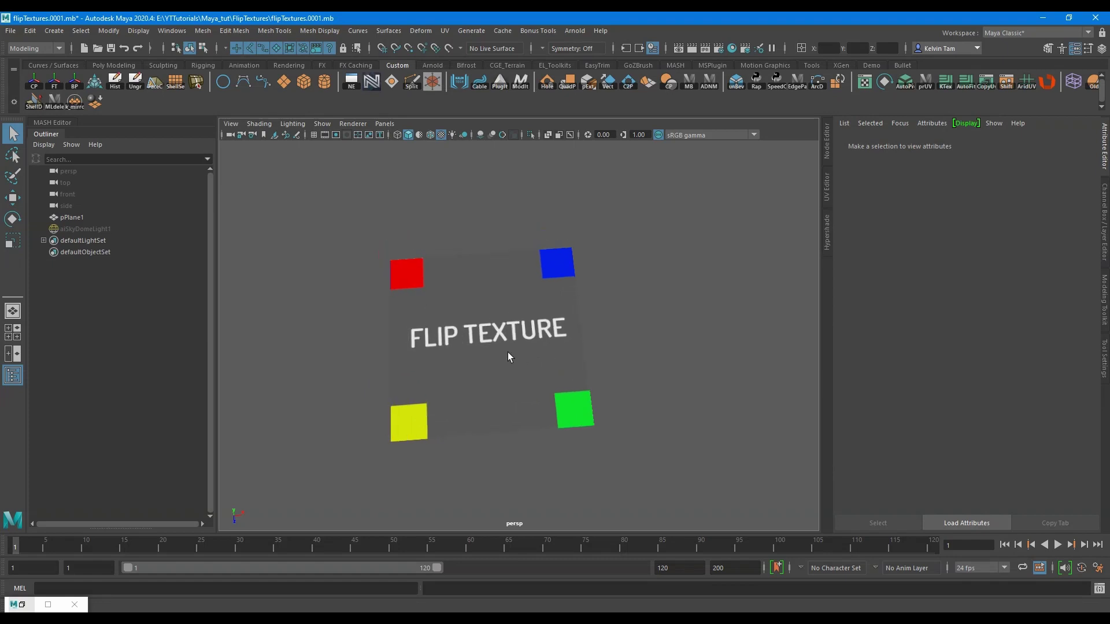
pyautogui.keyDown('alt'); pyautogui.moveTo(507, 352); pyautogui.dragTo(577, 374, button='right'); pyautogui.keyUp('alt')
pyautogui.keyDown('alt'); pyautogui.moveTo(577, 374); pyautogui.dragTo(573, 366, button='middle'); pyautogui.keyUp('alt')
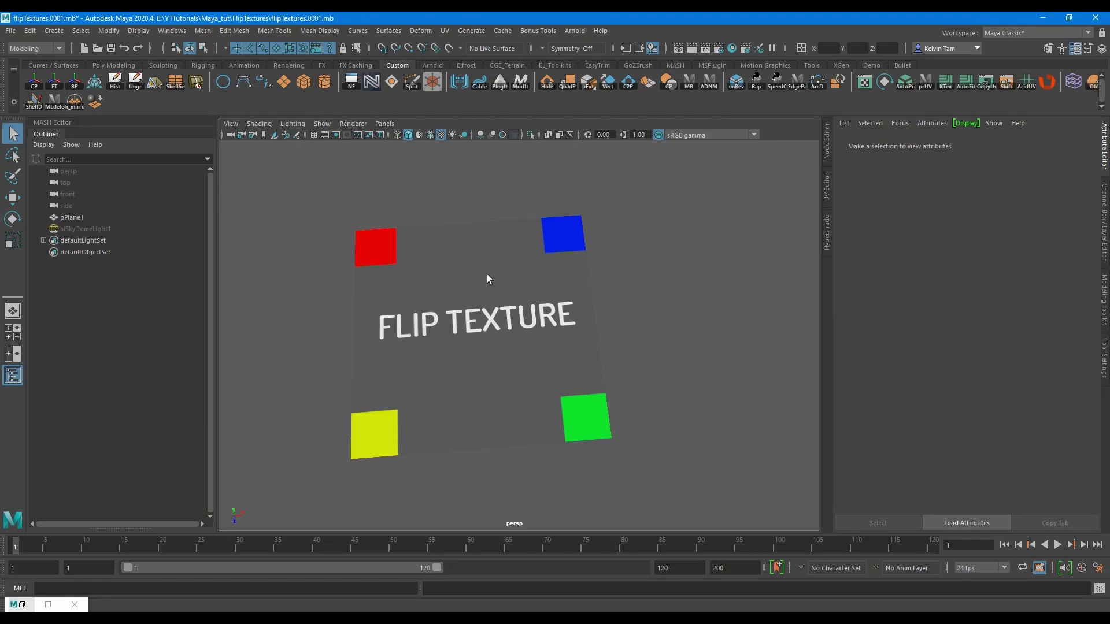
pyautogui.moveTo(487, 324)
pyautogui.keyDown('alt'); pyautogui.mouseDown()
pyautogui.moveTo(476, 317)
pyautogui.moveTo(466, 342)
pyautogui.moveTo(484, 336)
pyautogui.mouseUp(); pyautogui.keyUp('alt')
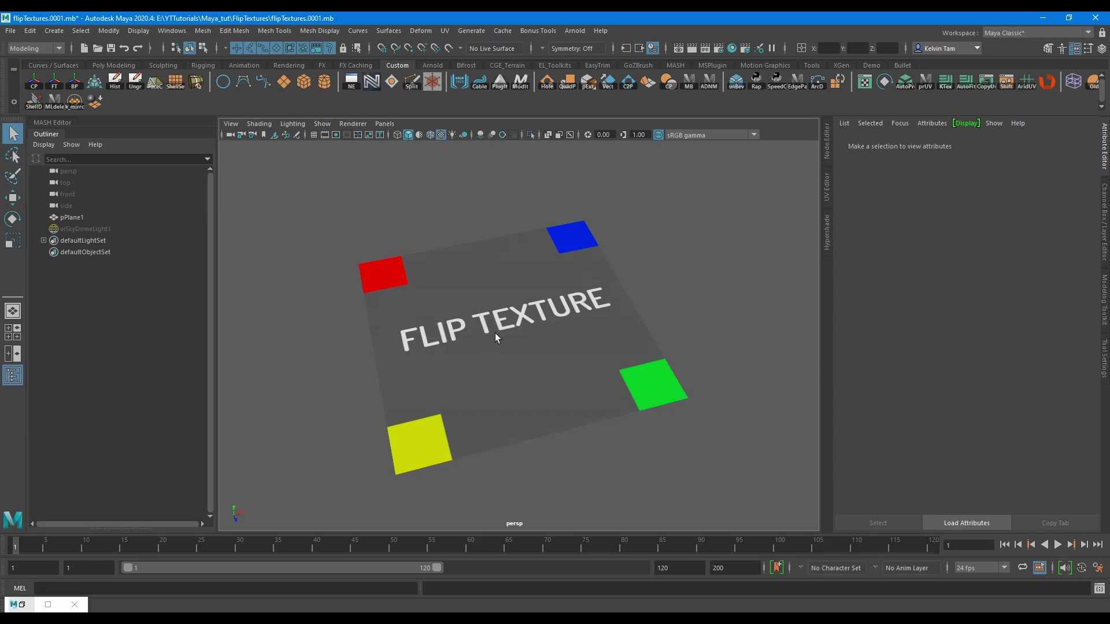
pyautogui.keyDown('alt'); pyautogui.moveTo(519, 370); pyautogui.dragTo(495, 359, button='middle'); pyautogui.keyUp('alt')
# Select the textured plane and open the file texture connected to the Color of its Standard material.
pyautogui.click(496, 358)
pyautogui.click(1092, 143)
pyautogui.click(1053, 145)
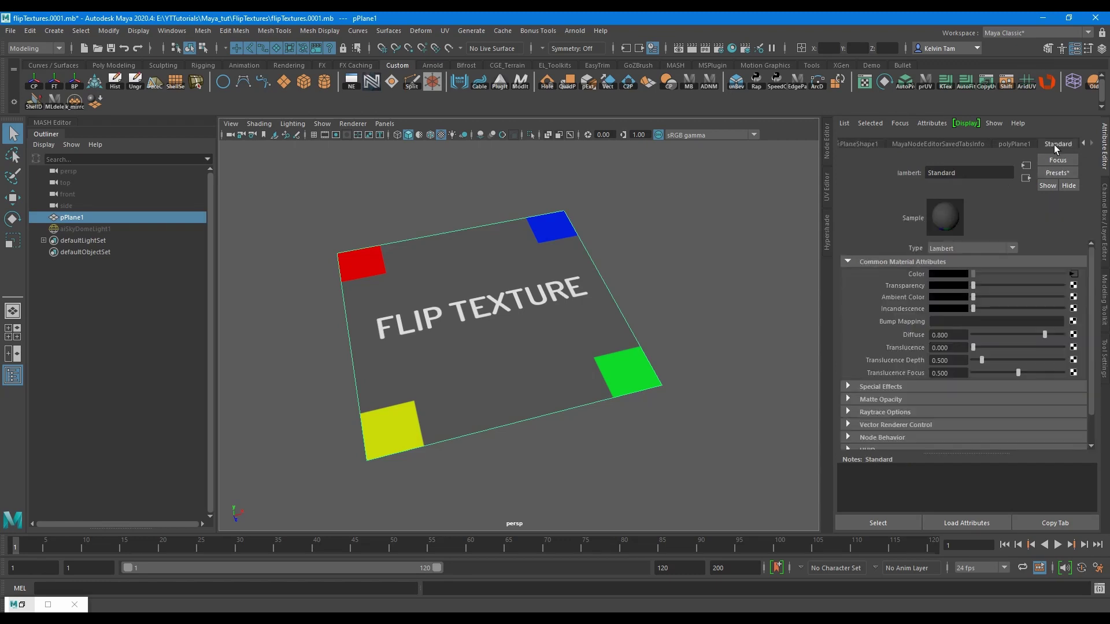
pyautogui.click(1074, 275)
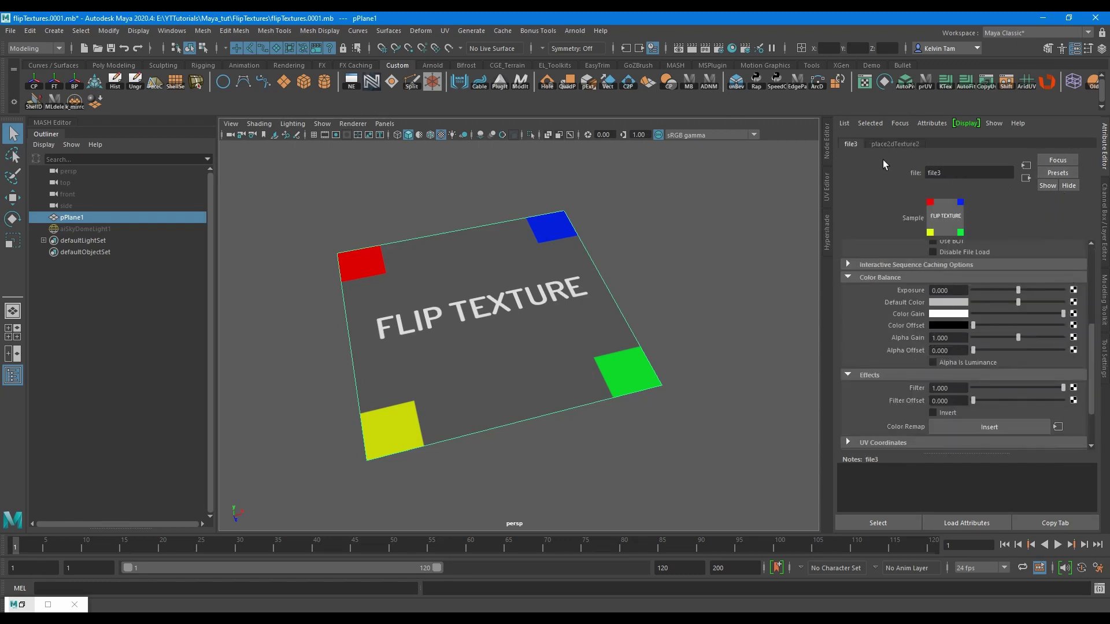
# Try the Invert effect on the plane's file texture and turn it off again.
pyautogui.scroll(3, 881, 377)
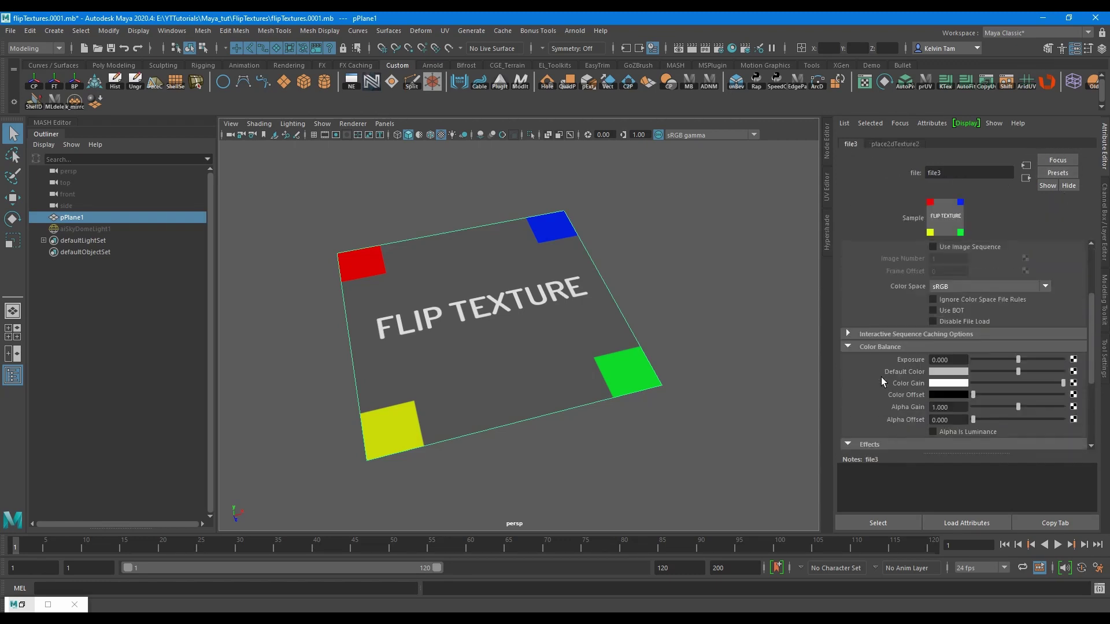
pyautogui.scroll(-2, 882, 376)
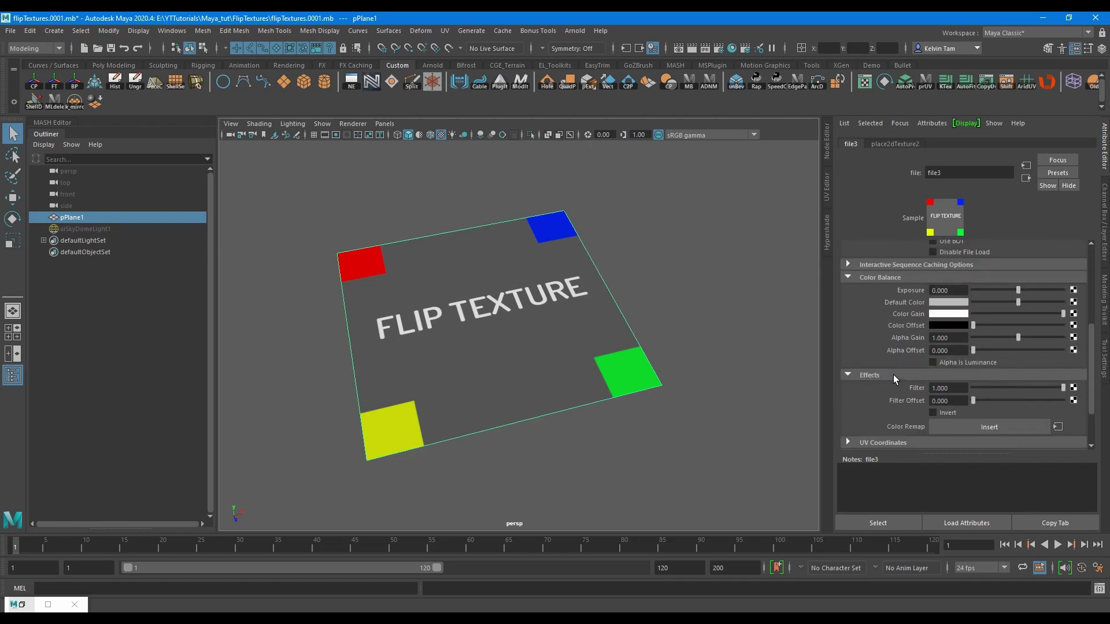
pyautogui.scroll(-1, 886, 317)
pyautogui.scroll(-1, 885, 340)
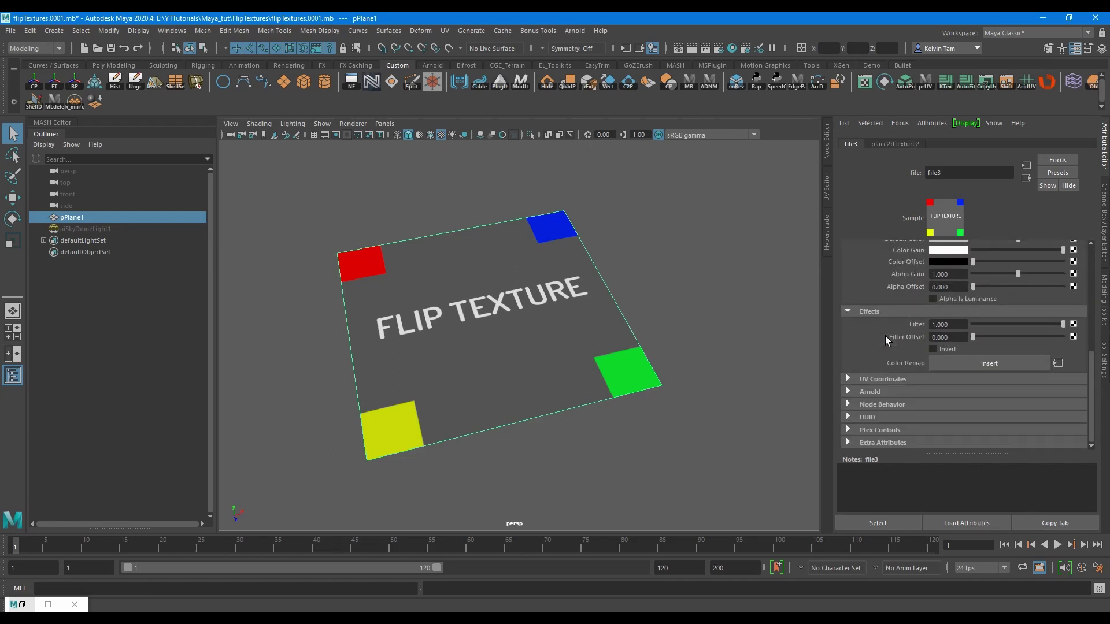
pyautogui.click(933, 349)
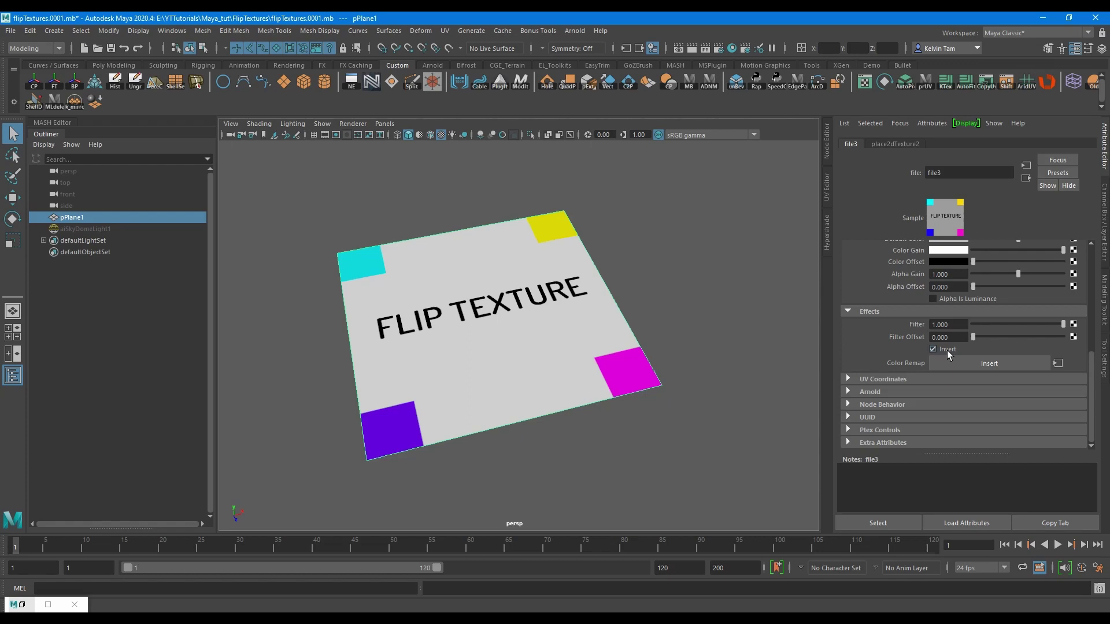
pyautogui.click(947, 351)
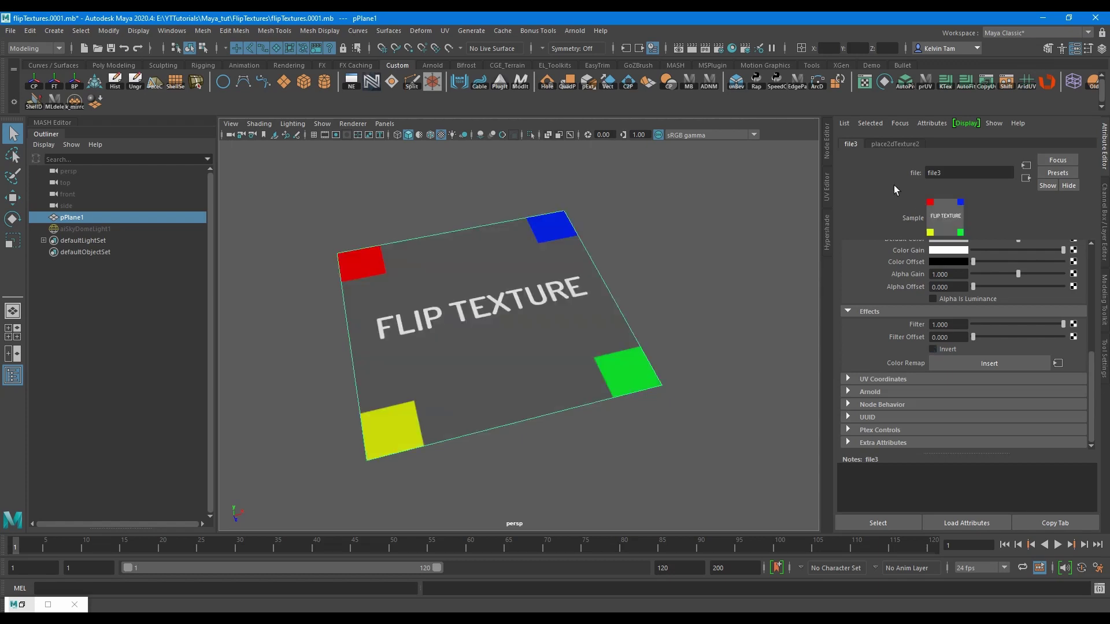
# Open the file texture's 2D placement node and examine its Mirror U, Mirror V and Repeat UV settings.
pyautogui.click(890, 144)
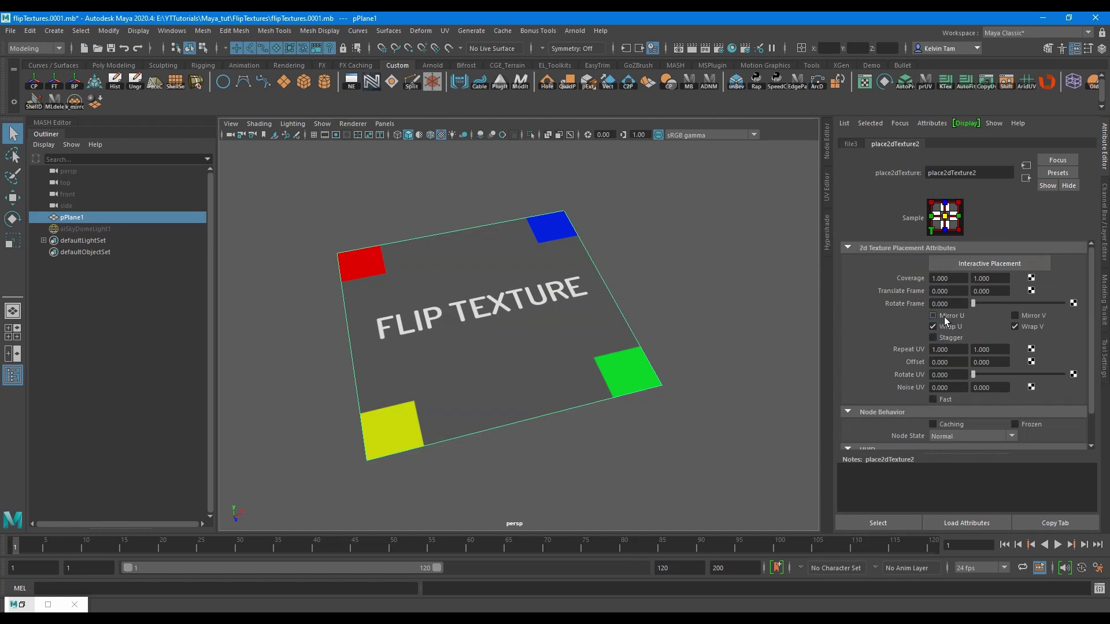
pyautogui.scroll(-2, 893, 356)
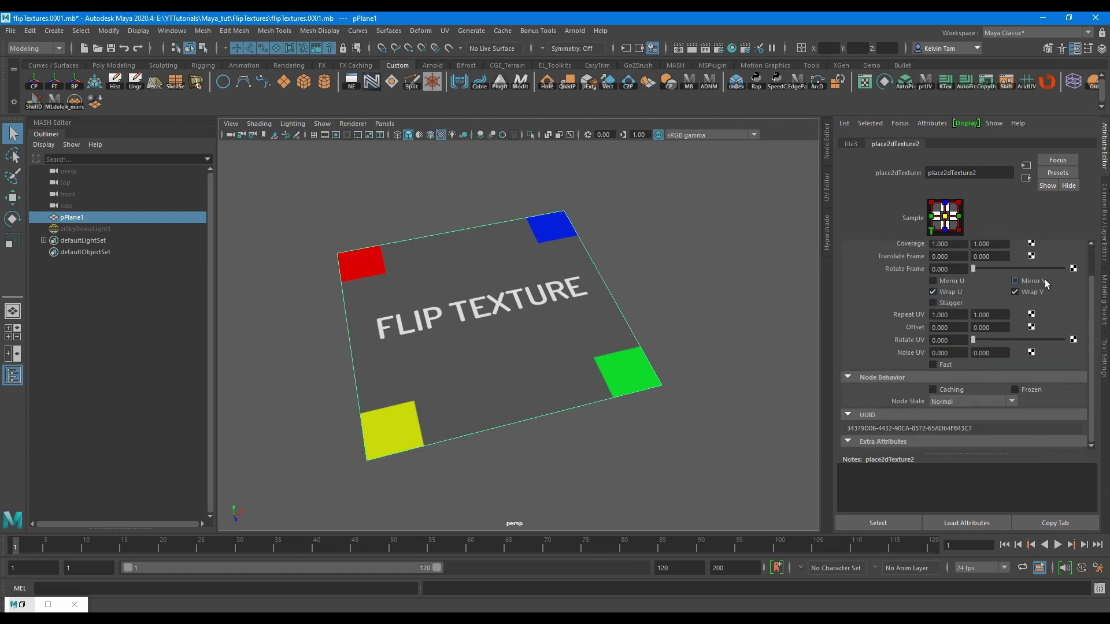
pyautogui.scroll(2, 859, 330)
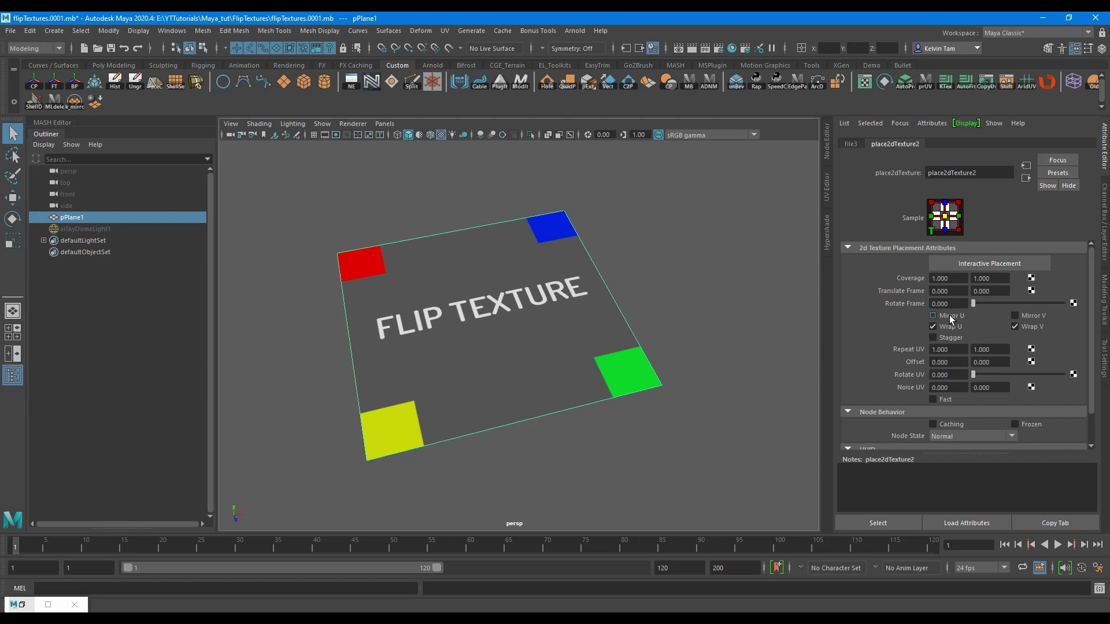
pyautogui.scroll(-2, 954, 315)
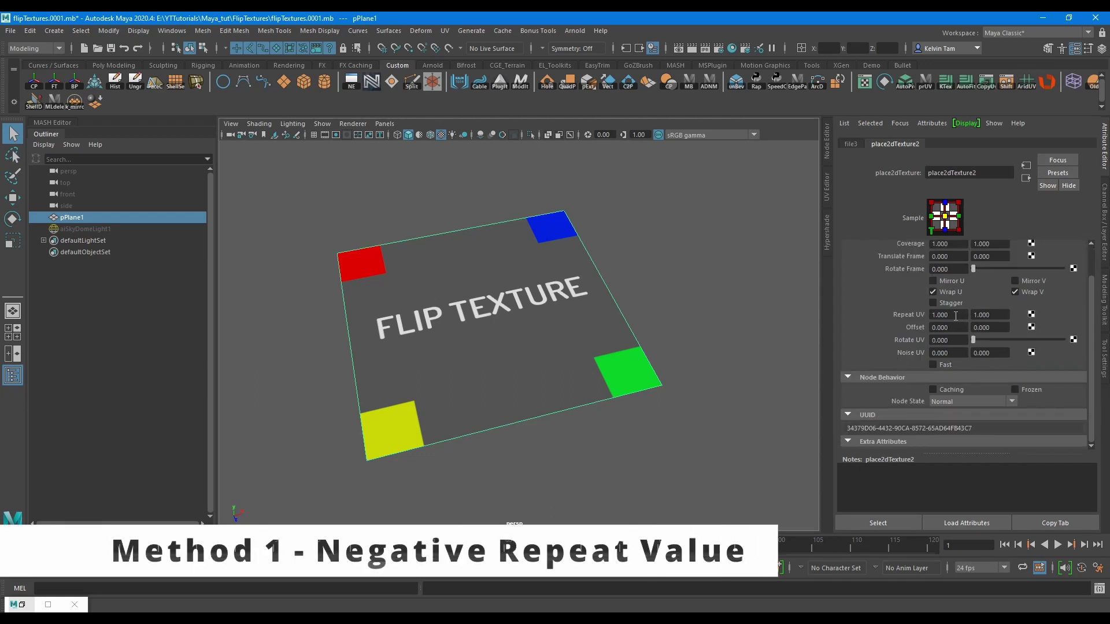
# Flip the texture horizontally with a U repeat of -1, and restore the U repeat to 1.
pyautogui.click(954, 316)
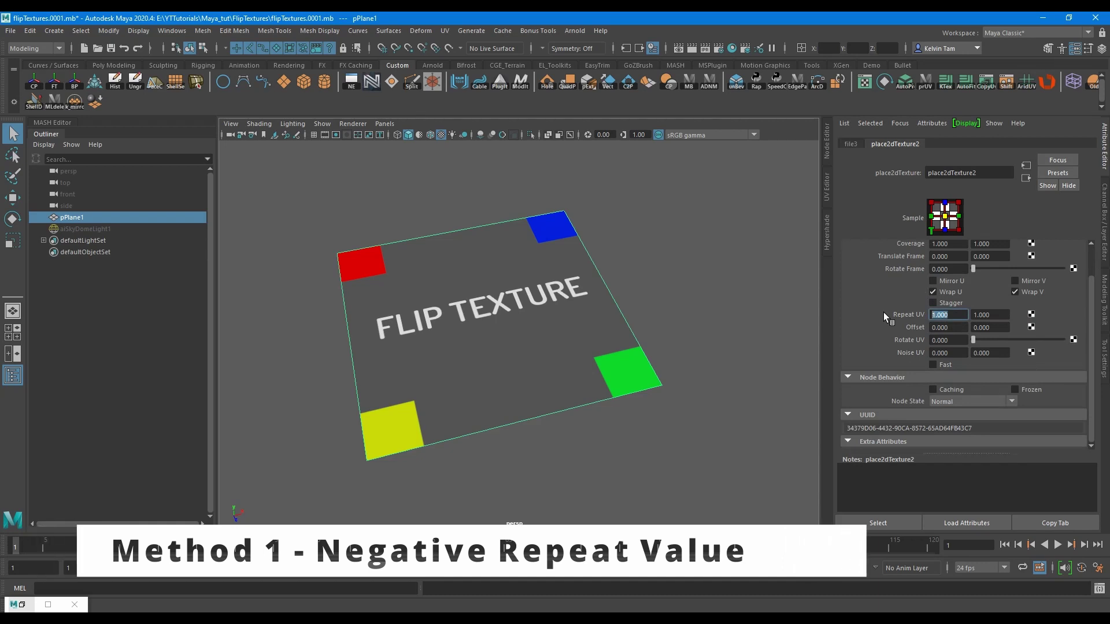
pyautogui.write('-')
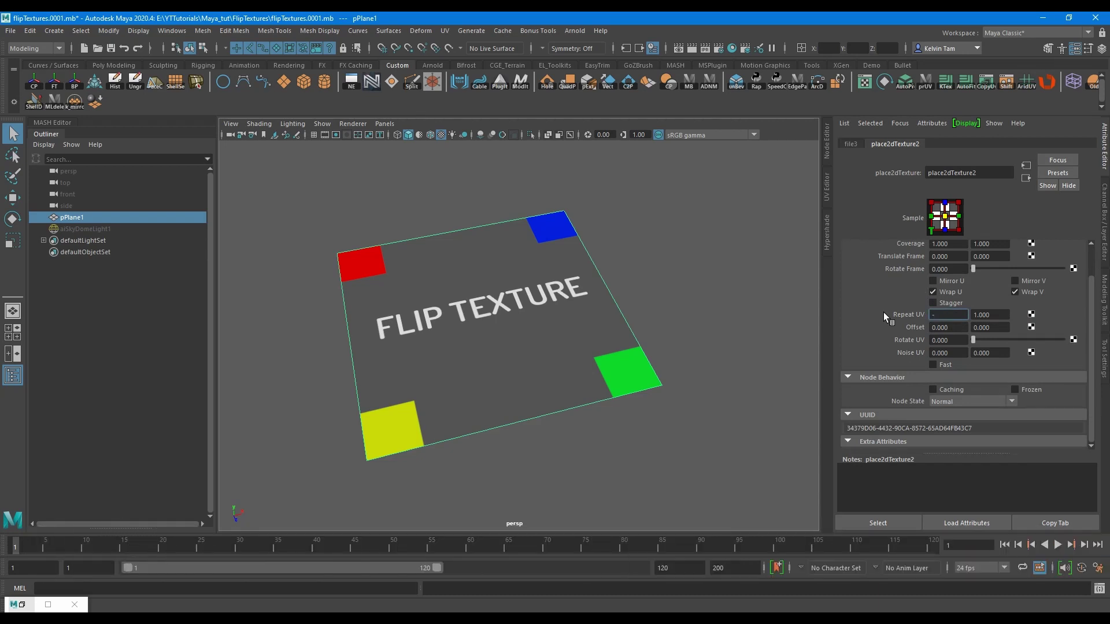
pyautogui.write('1')
pyautogui.press('Return')
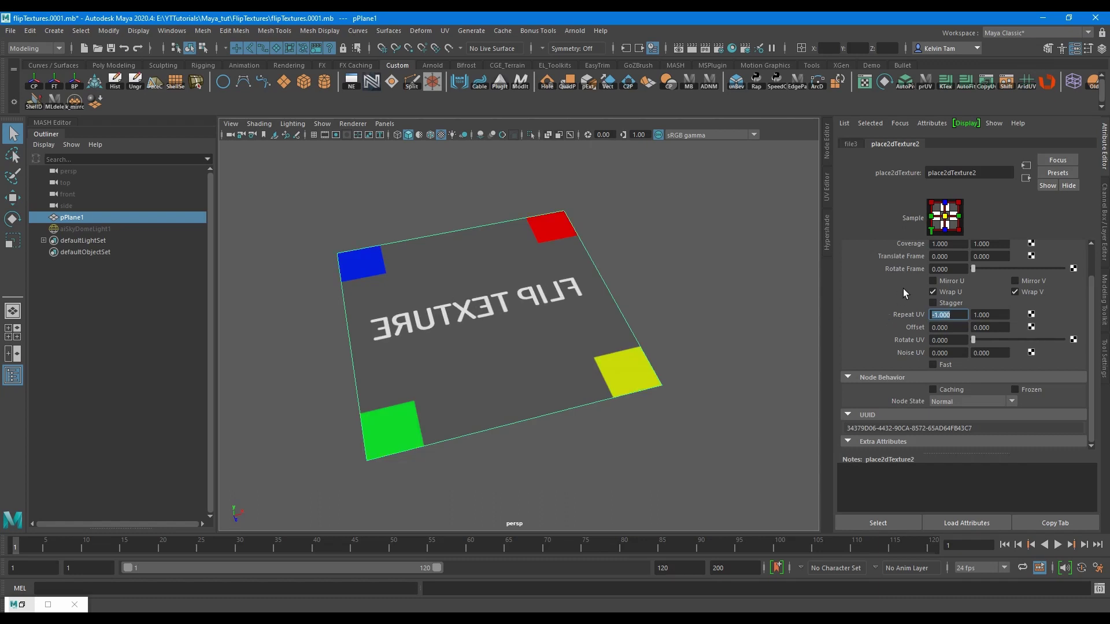
pyautogui.write('1')
pyautogui.press('Return')
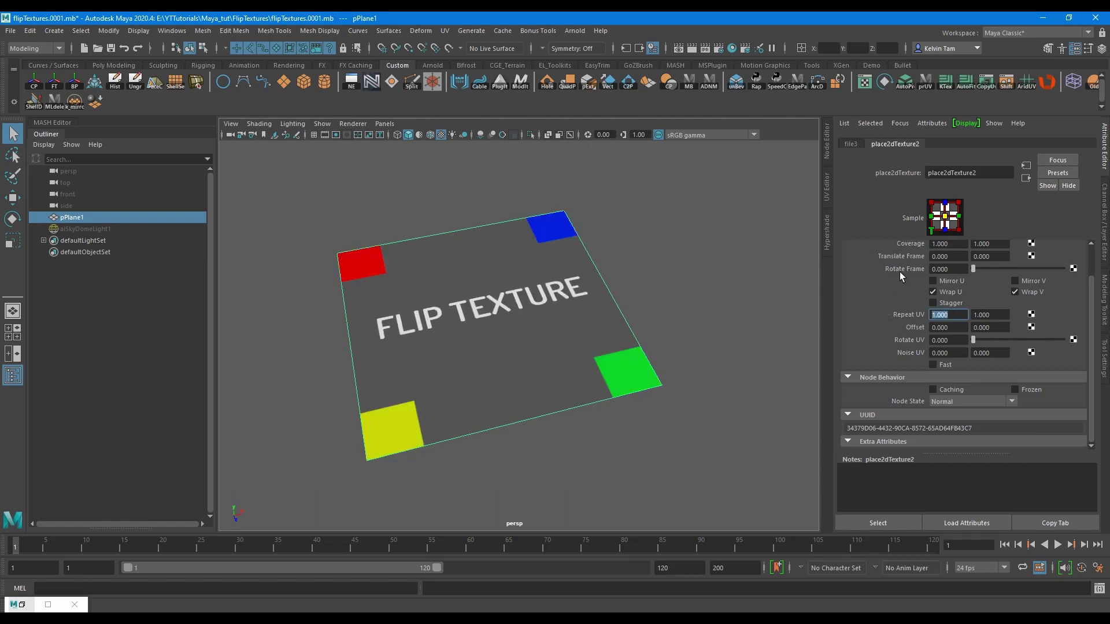
# Flip the texture vertically with a V repeat of -1, and restore the V repeat to 1.
pyautogui.press('Tab')
pyautogui.write('-1')
pyautogui.press('Return')
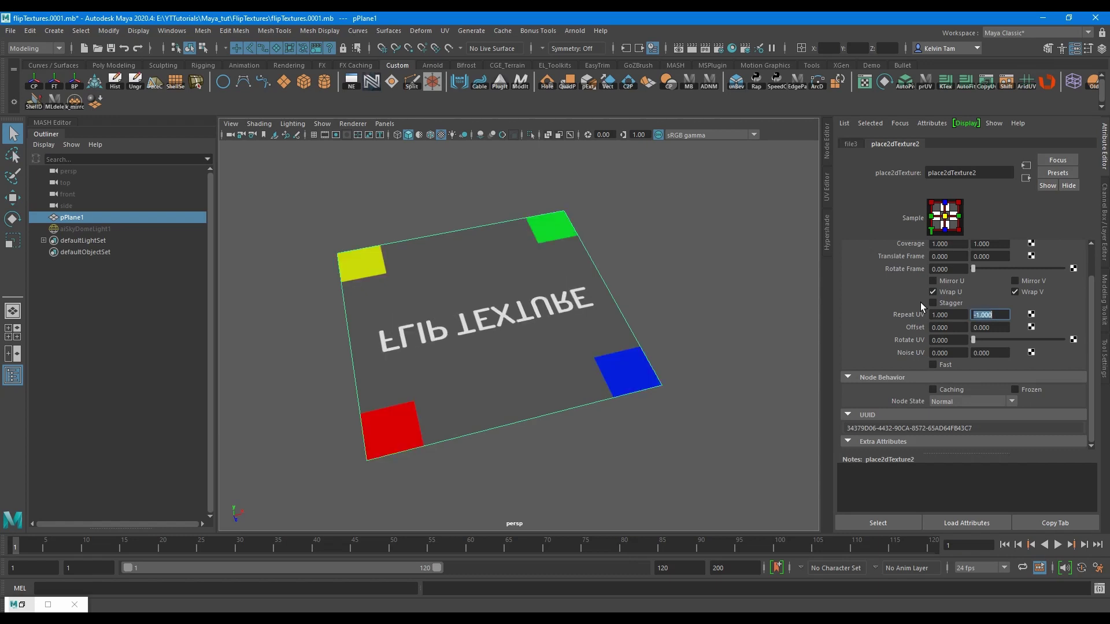
pyautogui.write('1')
pyautogui.press('Return')
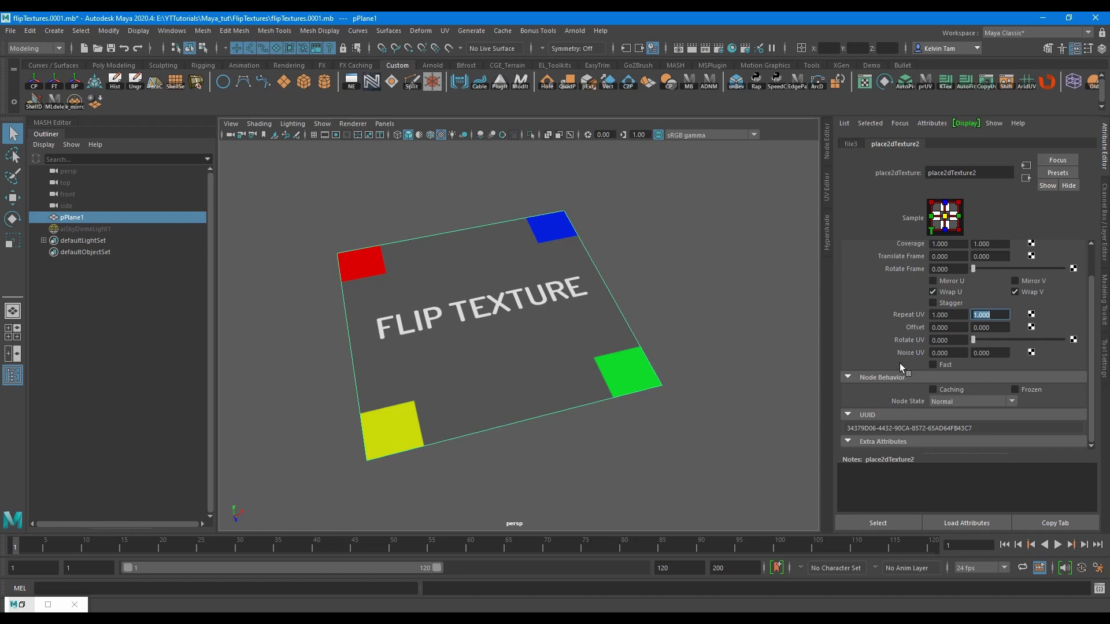
# Examine the plane's UV shell against the texture in the UV Editor using shaded display, and close the editor.
pyautogui.keyDown('alt'); pyautogui.moveTo(612, 349); pyautogui.dragTo(647, 376); pyautogui.keyUp('alt')
pyautogui.keyDown('alt'); pyautogui.moveTo(525, 342); pyautogui.dragTo(528, 338); pyautogui.keyUp('alt')
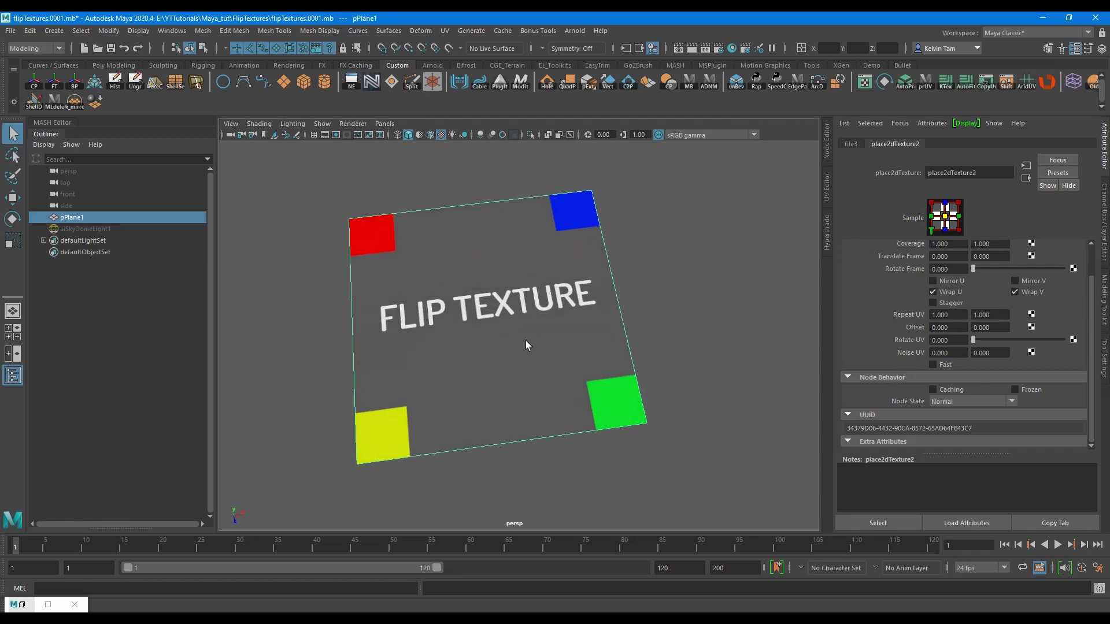
pyautogui.click(828, 186)
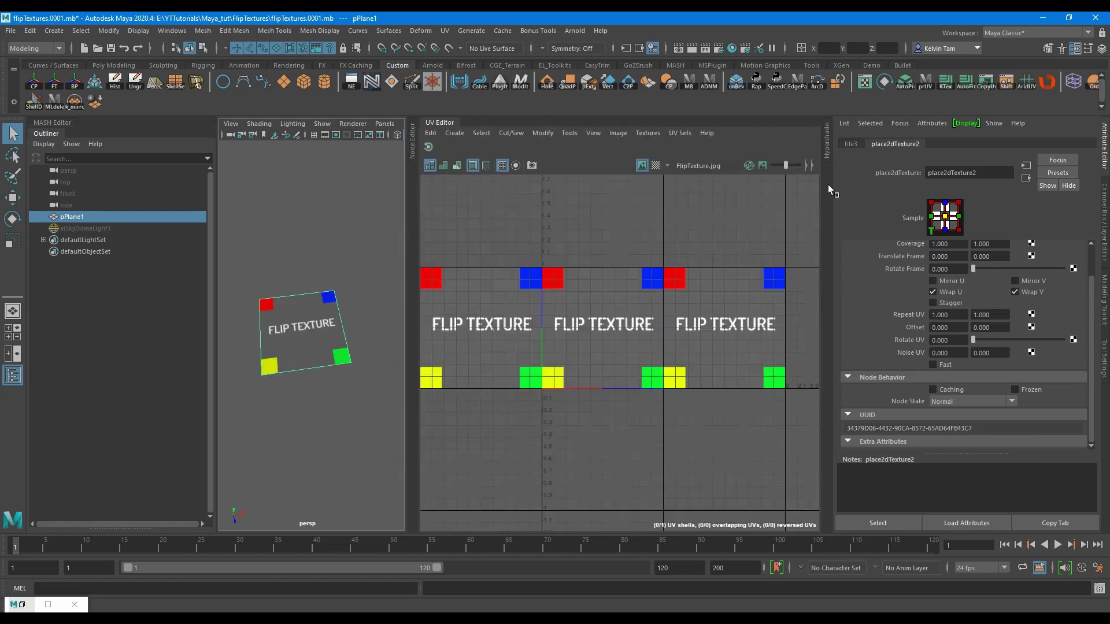
pyautogui.moveTo(592, 286); pyautogui.dragTo(592, 338, button='right')
pyautogui.moveTo(507, 231); pyautogui.dragTo(691, 438)
pyautogui.click(442, 165)
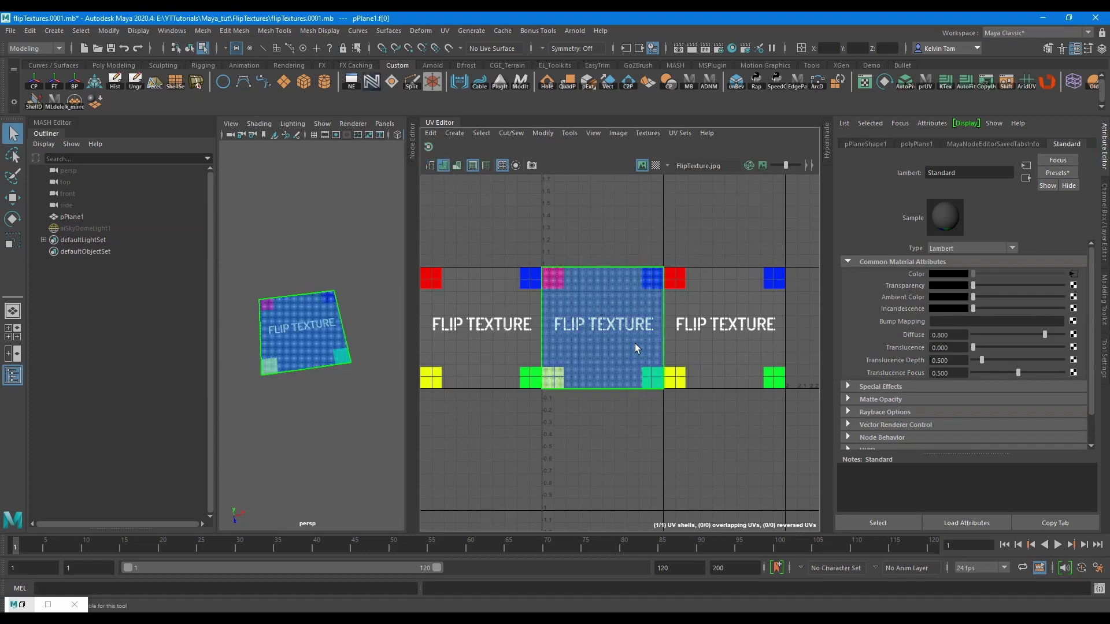
pyautogui.click(718, 456)
pyautogui.scroll(2, 680, 451)
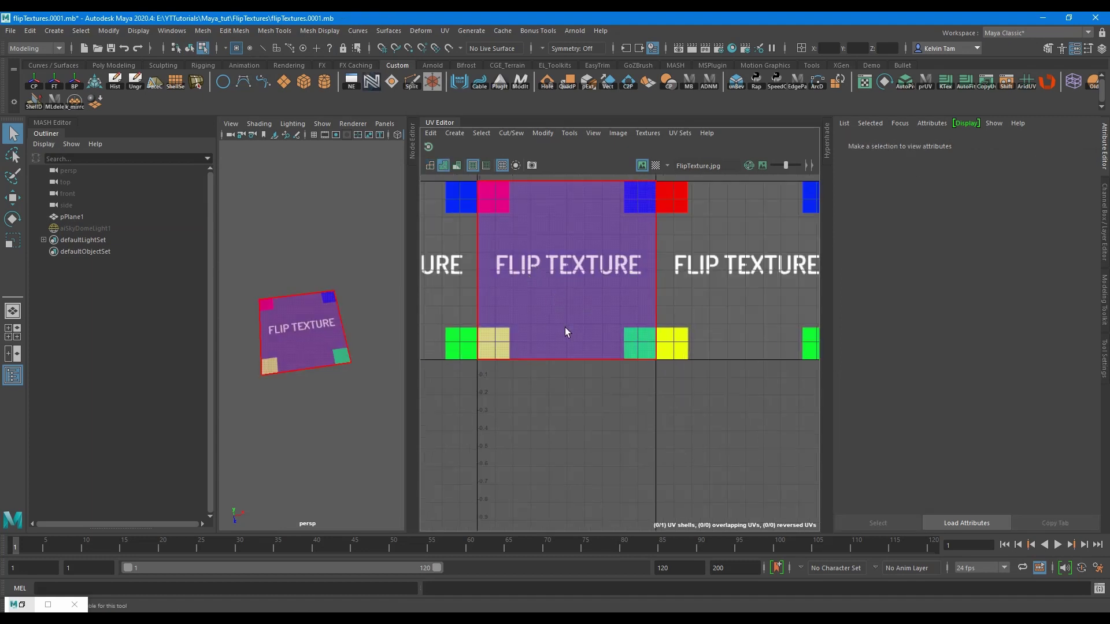
pyautogui.scroll(-1, 562, 321)
pyautogui.click(439, 166)
pyautogui.click(442, 122)
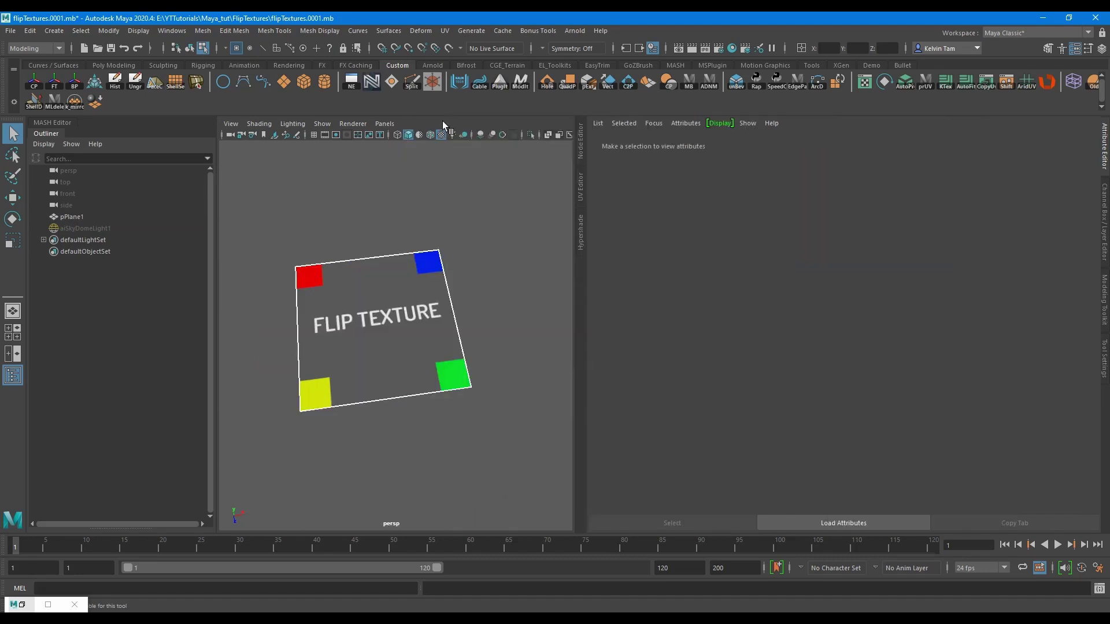
# Reselect the plane, try a U repeat of -1 on its texture placement once more, and reset it to 1.
pyautogui.click(507, 295)
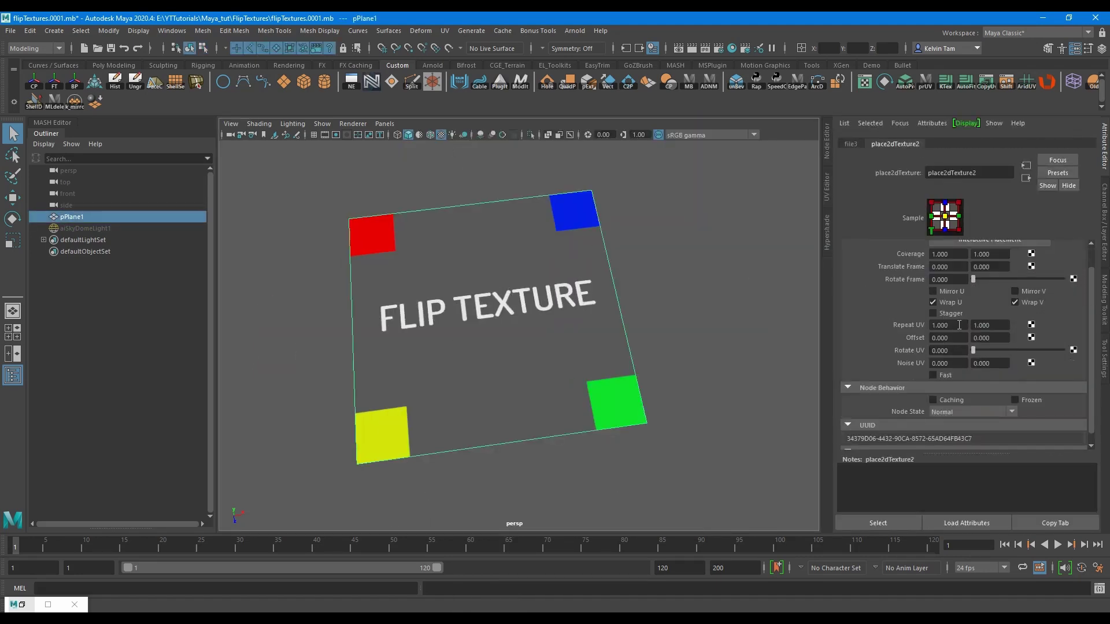
pyautogui.moveTo(961, 325); pyautogui.dragTo(900, 324)
pyautogui.write('-1')
pyautogui.press('Return')
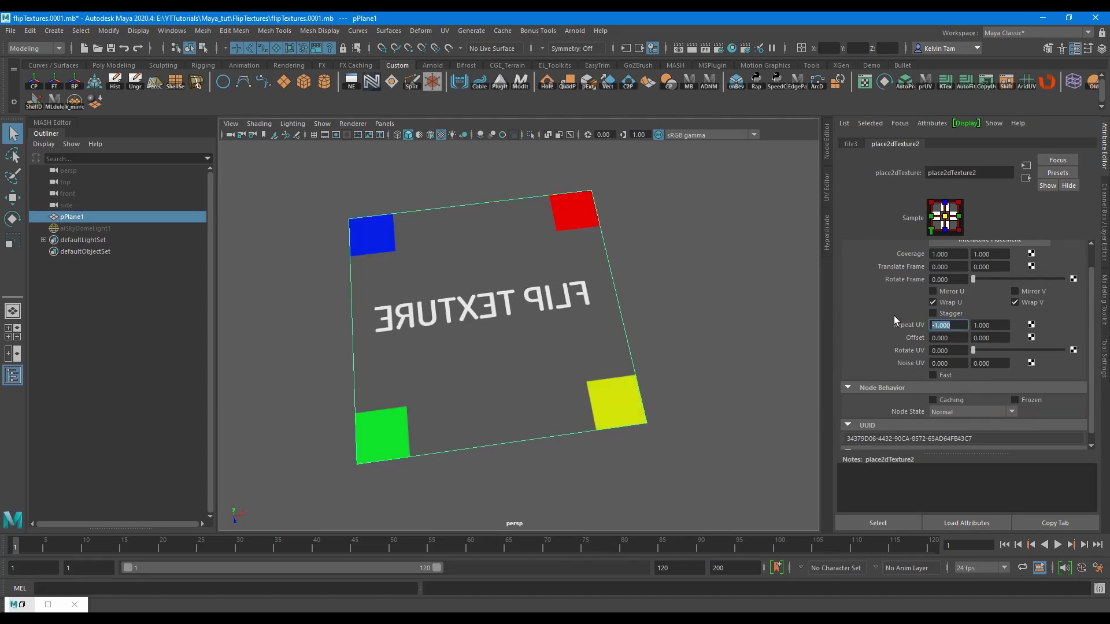
pyautogui.keyDown('ctrl'); pyautogui.moveTo(919, 325); pyautogui.dragTo(919, 329); pyautogui.keyUp('ctrl')
pyautogui.hotkey('ctrl', 'z')
pyautogui.hotkey('ctrl', 'z')
pyautogui.write('1')
pyautogui.press('Return')
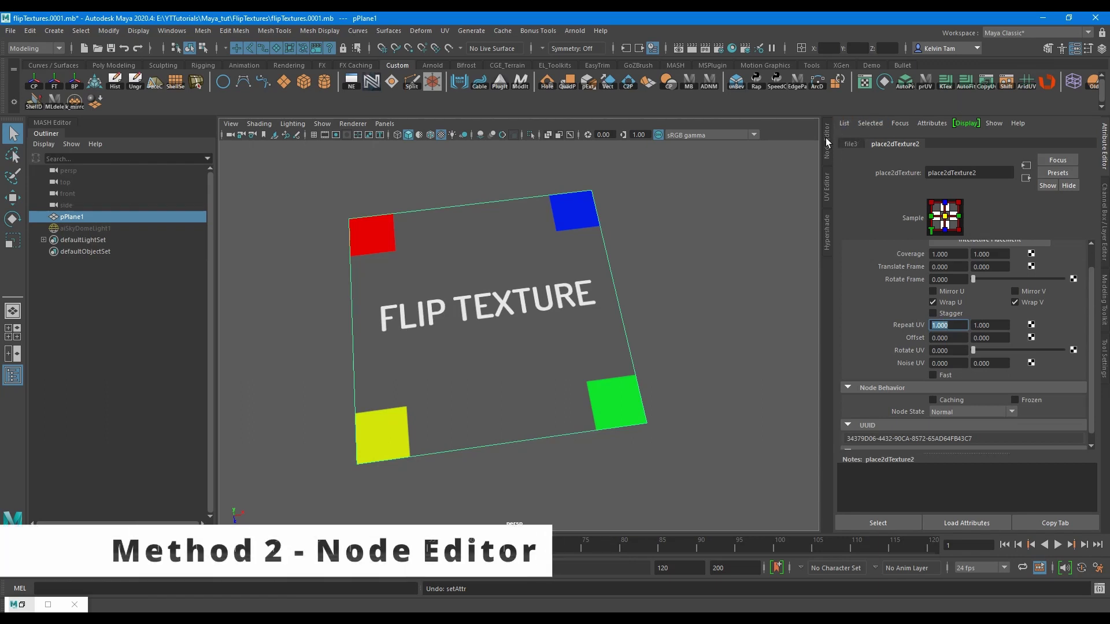
# Assign the existing flipTexture material to the plane and show that material's attributes.
pyautogui.rightClick(504, 240)
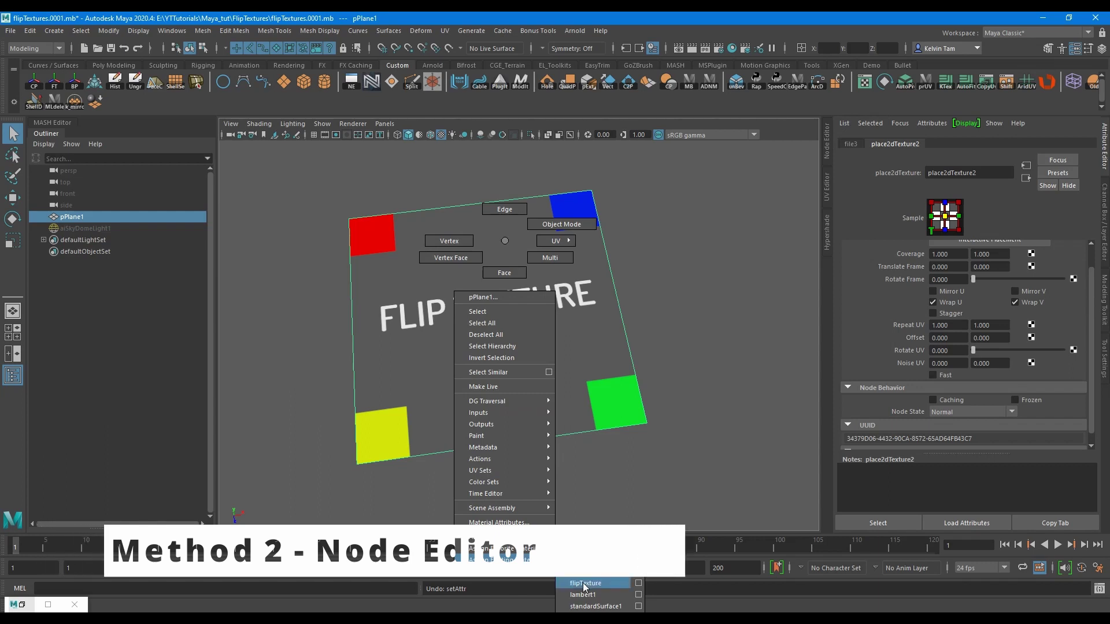
pyautogui.click(585, 583)
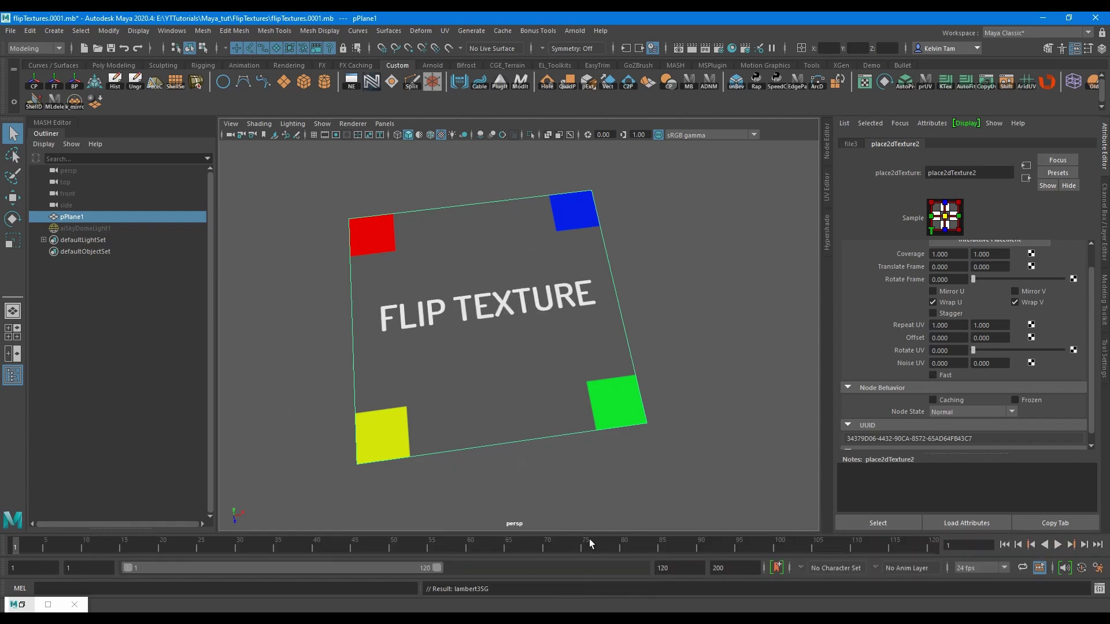
pyautogui.click(613, 288)
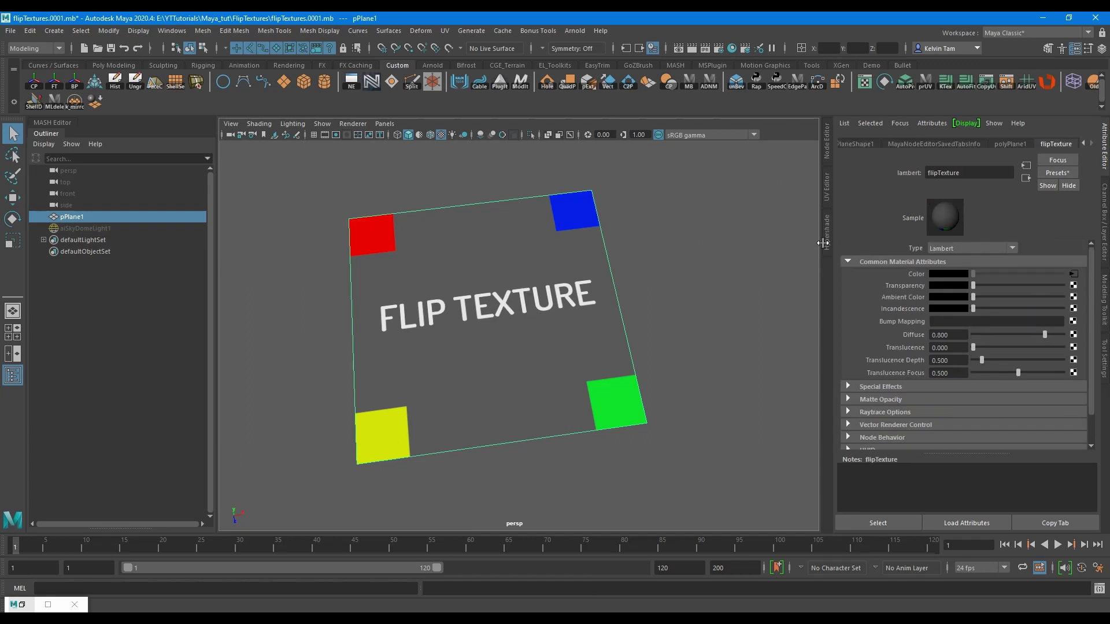
# Open the Node Editor, collapse the Outliner to make room, and inspect the RepeatAmount node in the flip network.
pyautogui.click(823, 148)
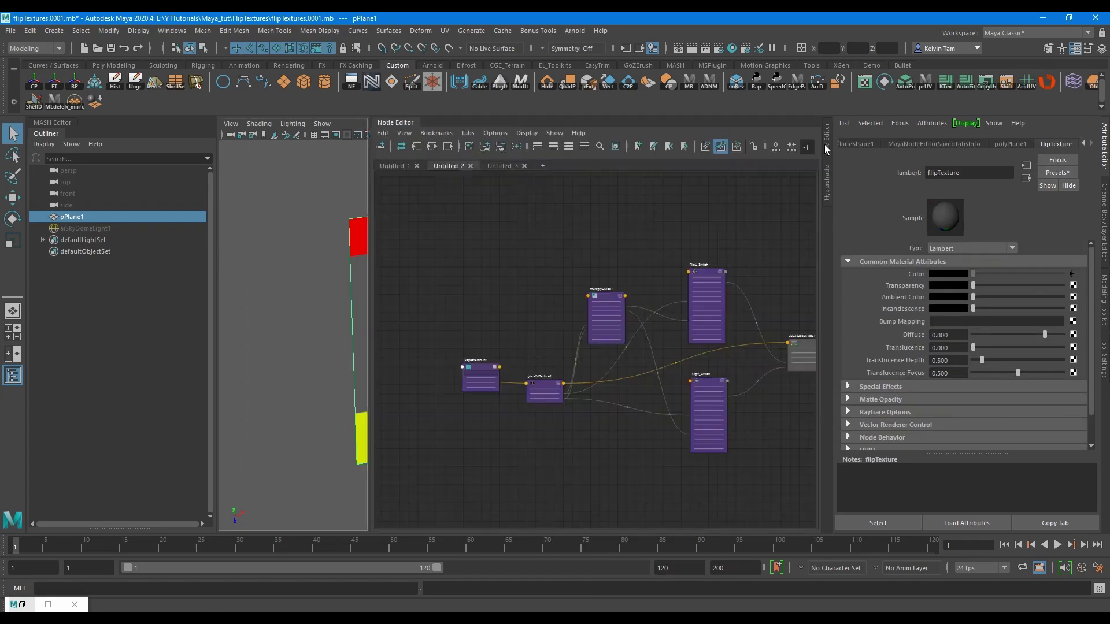
pyautogui.click(48, 134)
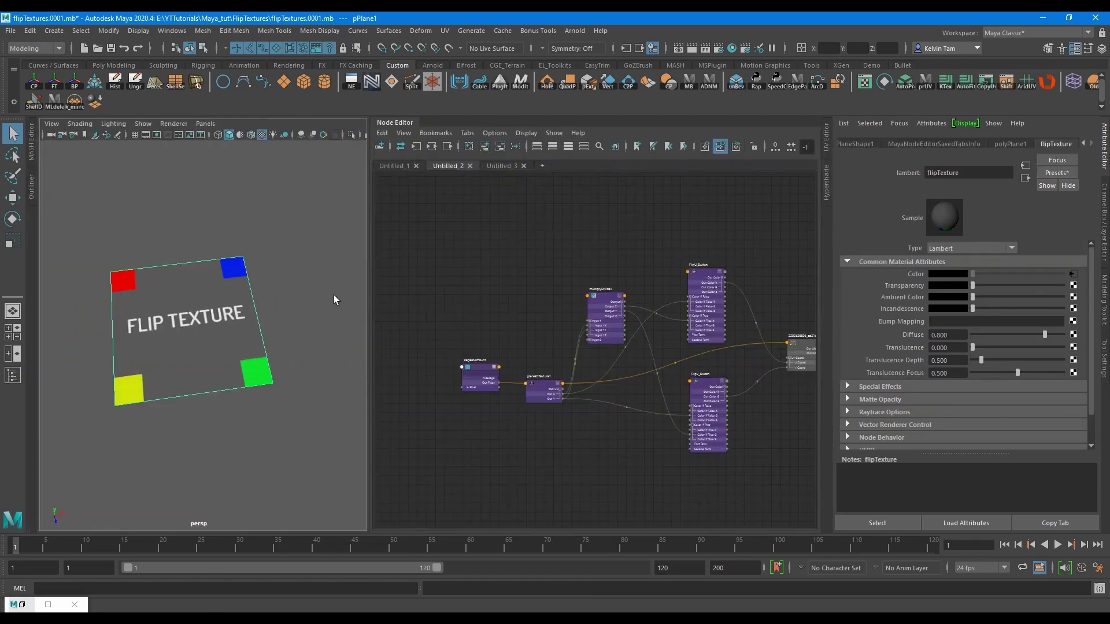
pyautogui.scroll(4, 463, 293)
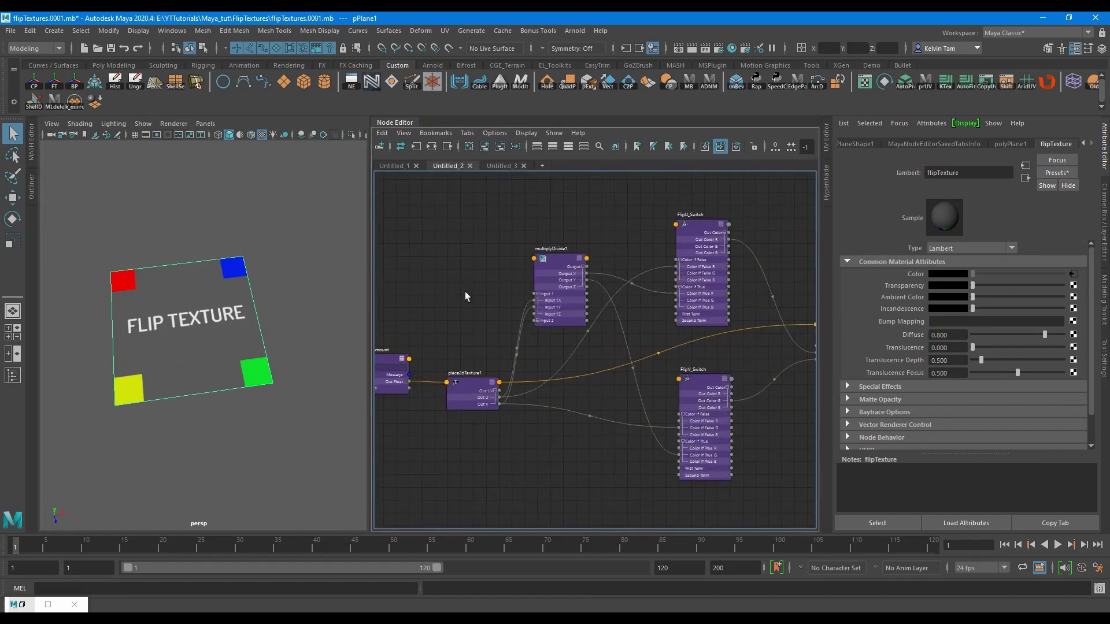
pyautogui.click(414, 361)
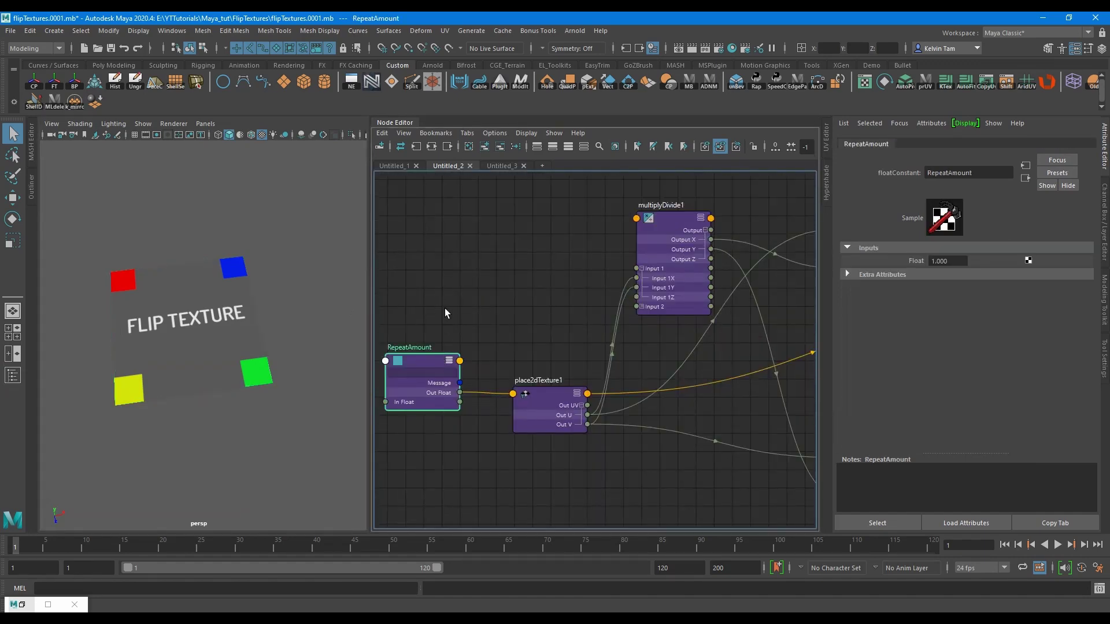
# Show the place2dTexture1 attributes and examine its Repeat UV connection from the RepeatAmount node.
pyautogui.moveTo(511, 282); pyautogui.dragTo(516, 295, button='middle')
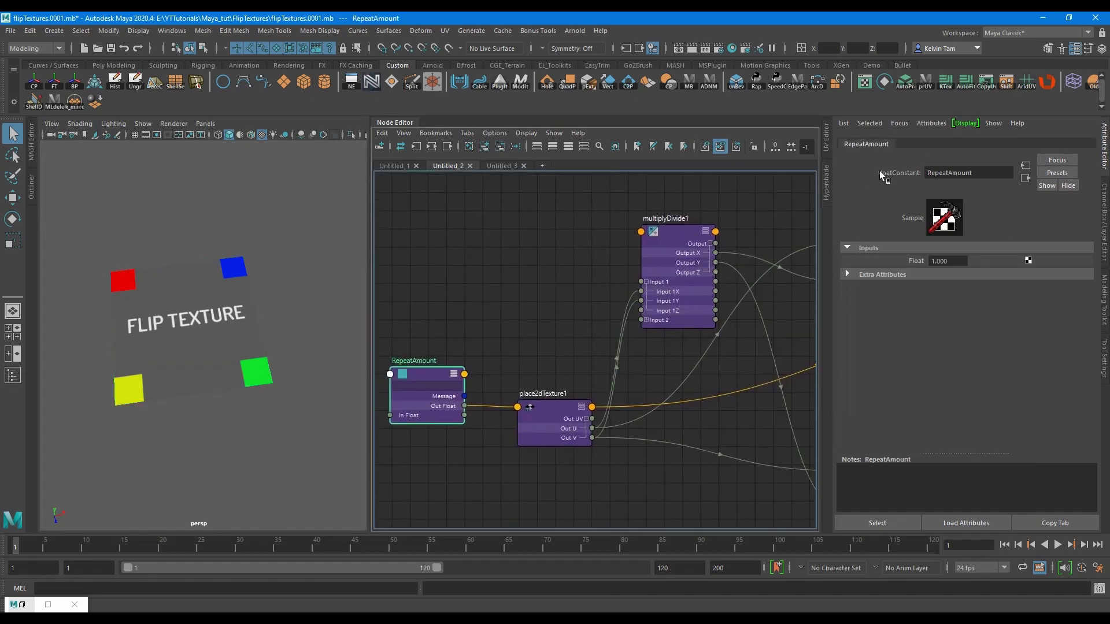
pyautogui.moveTo(640, 259); pyautogui.dragTo(565, 241, button='middle')
pyautogui.click(483, 412)
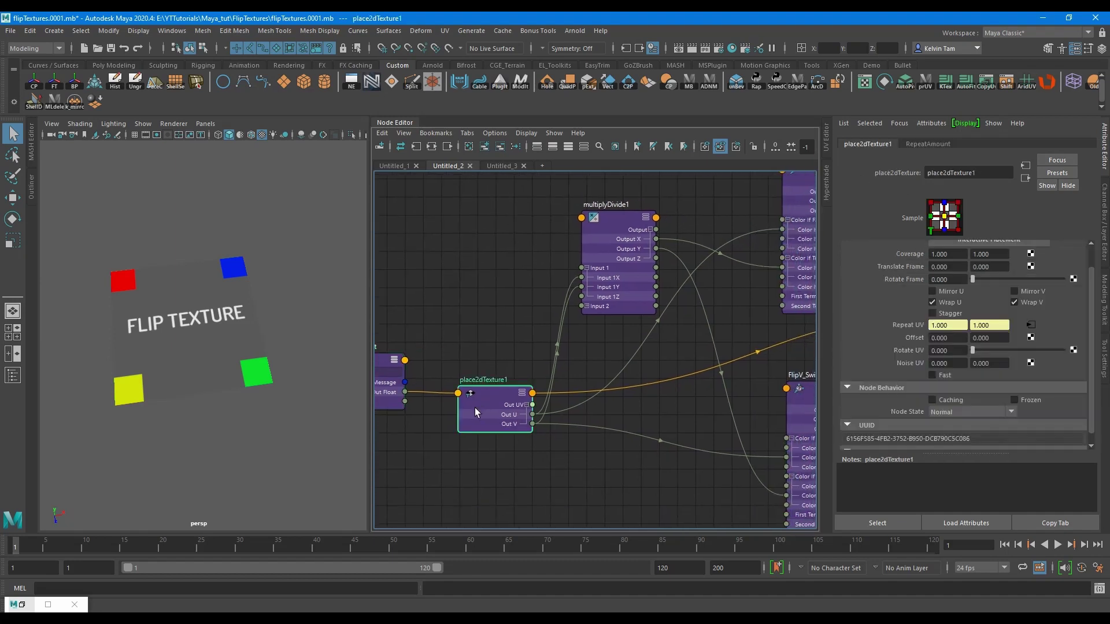
pyautogui.moveTo(451, 472); pyautogui.dragTo(560, 460, button='middle')
pyautogui.scroll(3, 560, 461)
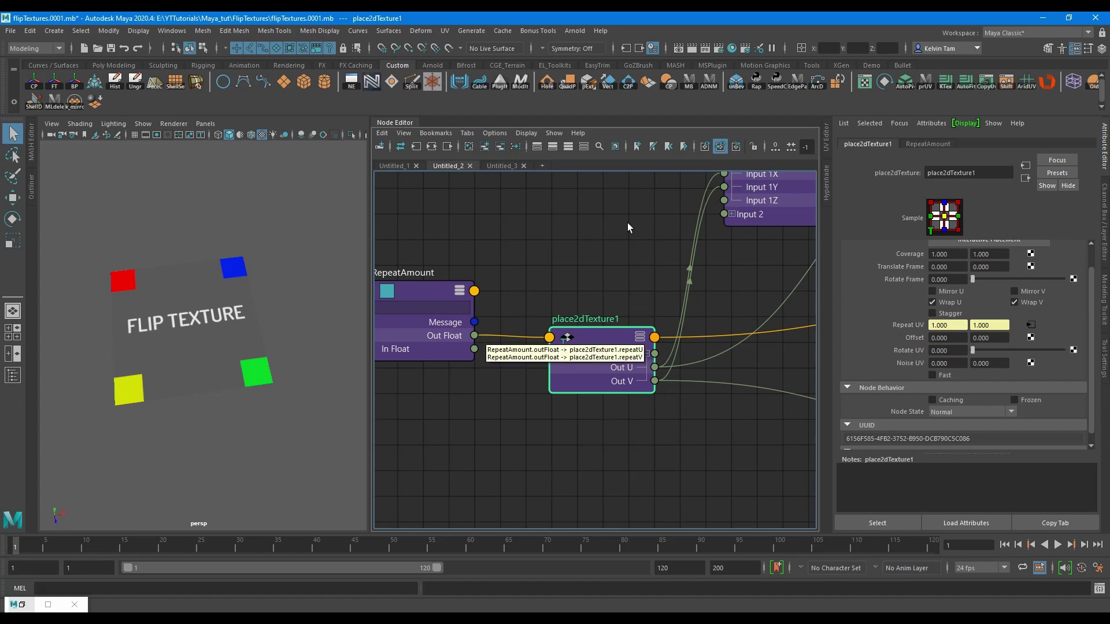
# Show the multiplyDivide1 attributes and inspect its Input 2 X multiplier and the connections leaving the node.
pyautogui.keyDown('alt'); pyautogui.moveTo(626, 223); pyautogui.dragTo(463, 350, button='middle'); pyautogui.keyUp('alt')
pyautogui.keyDown('alt'); pyautogui.moveTo(600, 383); pyautogui.dragTo(556, 415, button='middle'); pyautogui.keyUp('alt')
pyautogui.click(566, 243)
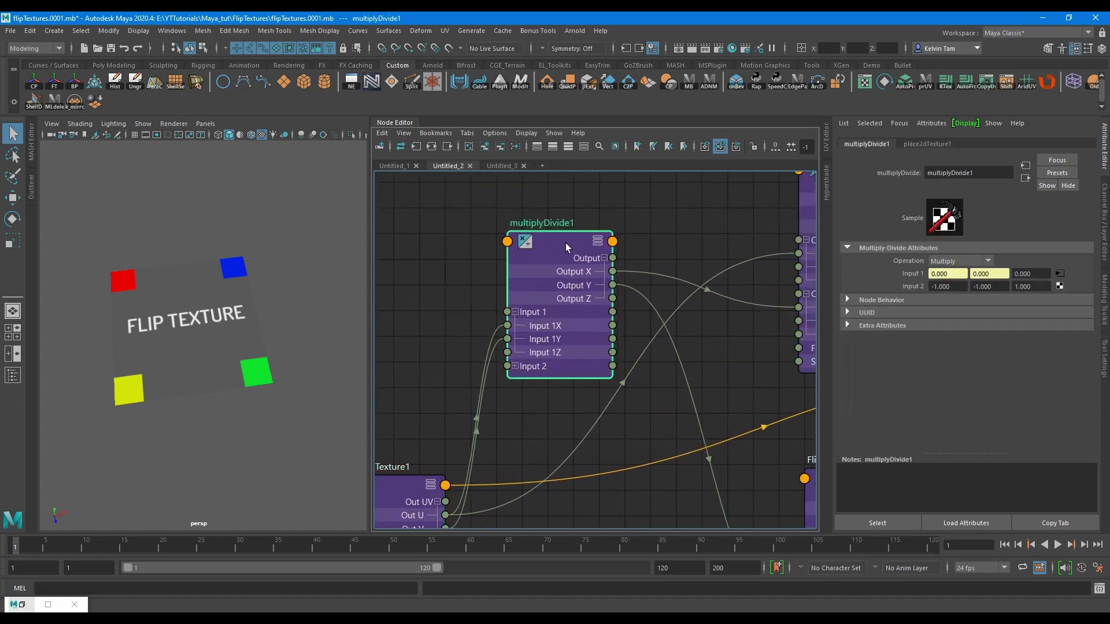
pyautogui.moveTo(953, 287); pyautogui.dragTo(921, 287)
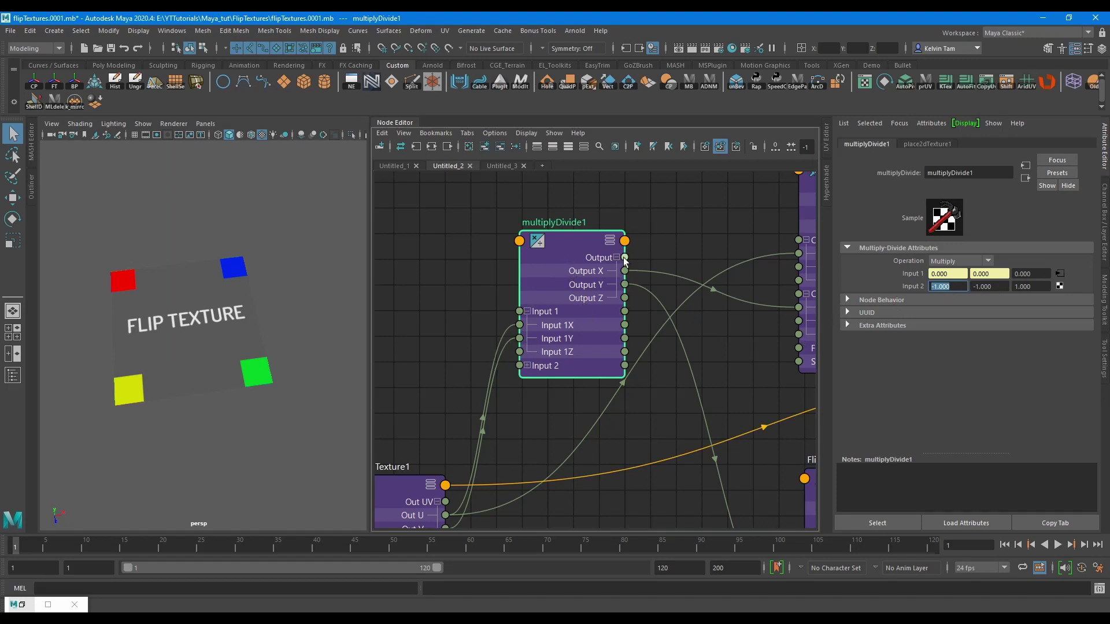
pyautogui.keyDown('alt'); pyautogui.moveTo(663, 252); pyautogui.dragTo(501, 250, button='middle'); pyautogui.keyUp('alt')
pyautogui.scroll(-2, 545, 298)
# Inspect the condition attributes of the FlipU_Switch and FlipV_Switch nodes and nudge both nodes slightly.
pyautogui.moveTo(625, 231)
pyautogui.mouseDown()
pyautogui.moveTo(623, 210)
pyautogui.moveTo(618, 225)
pyautogui.mouseUp()
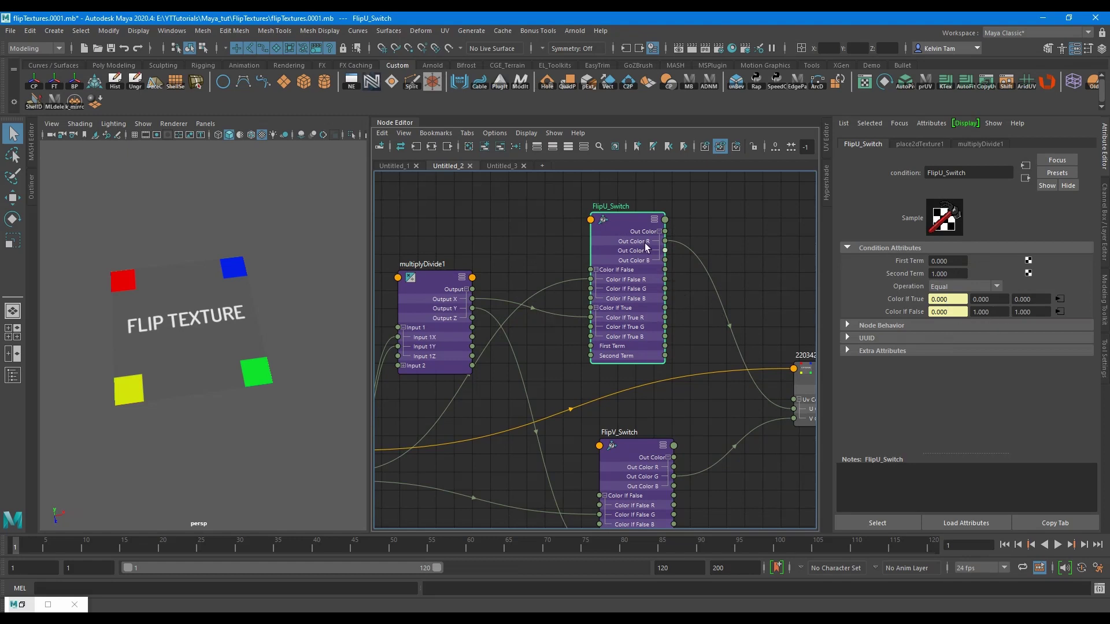
pyautogui.moveTo(629, 226)
pyautogui.mouseDown()
pyautogui.moveTo(617, 231)
pyautogui.moveTo(648, 239)
pyautogui.moveTo(632, 228)
pyautogui.mouseUp()
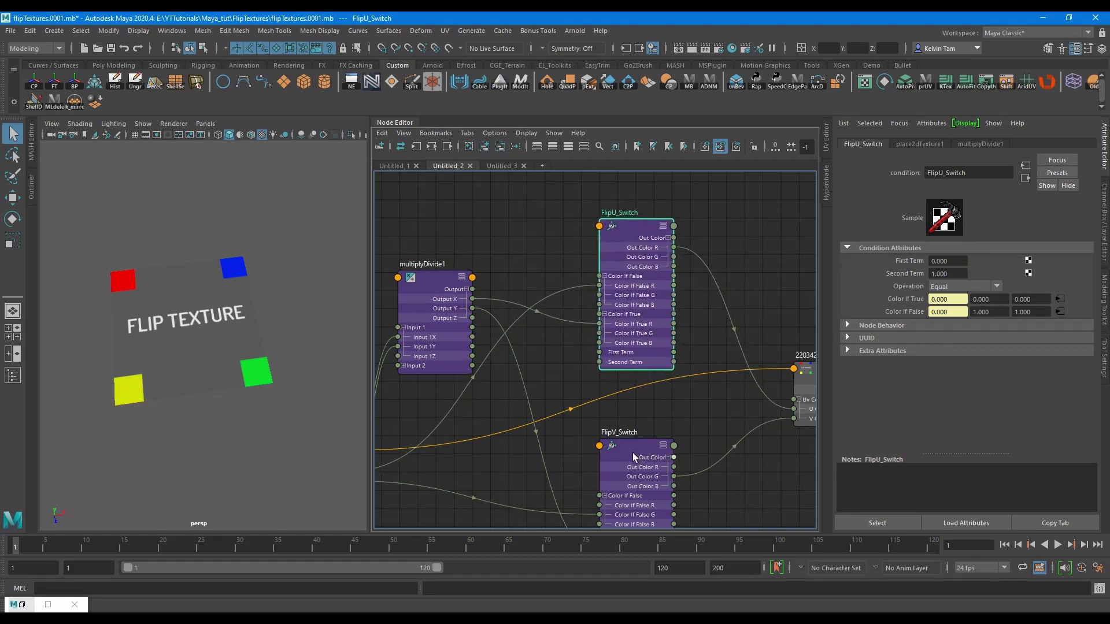
pyautogui.moveTo(632, 452)
pyautogui.mouseDown()
pyautogui.moveTo(642, 443)
pyautogui.moveTo(633, 452)
pyautogui.mouseUp()
pyautogui.keyDown('alt'); pyautogui.moveTo(668, 393); pyautogui.dragTo(654, 318, button='middle'); pyautogui.keyUp('alt')
pyautogui.moveTo(619, 381); pyautogui.dragTo(634, 379)
pyautogui.scroll(-3, 635, 382)
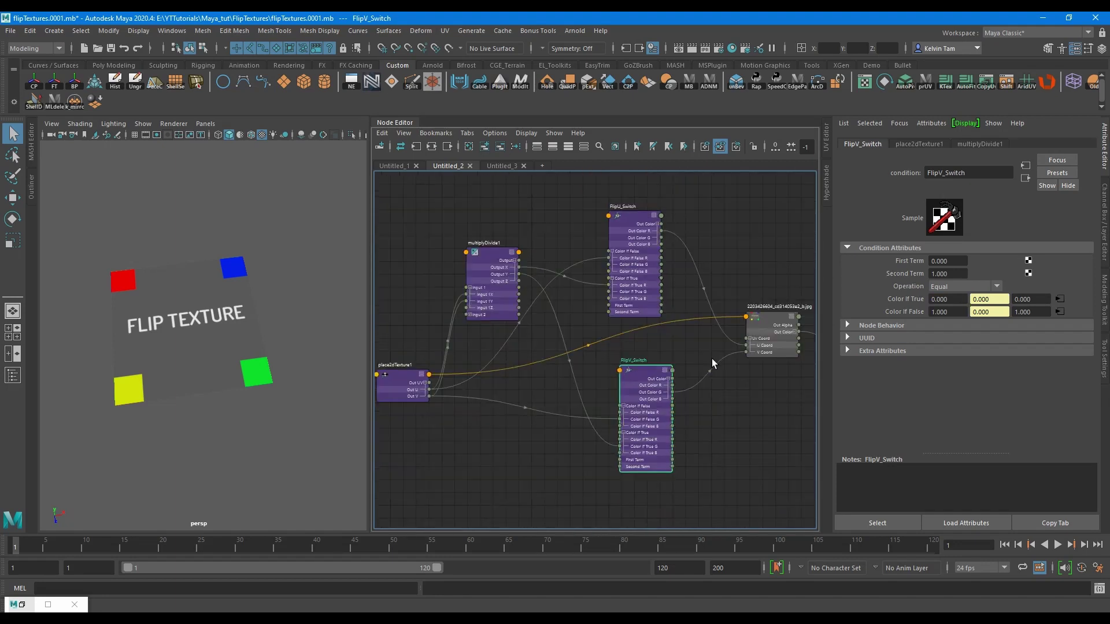
# Compare the image file node's full and connected-attribute displays, and leave it in connected mode between the switches and the material.
pyautogui.moveTo(720, 364); pyautogui.dragTo(729, 372)
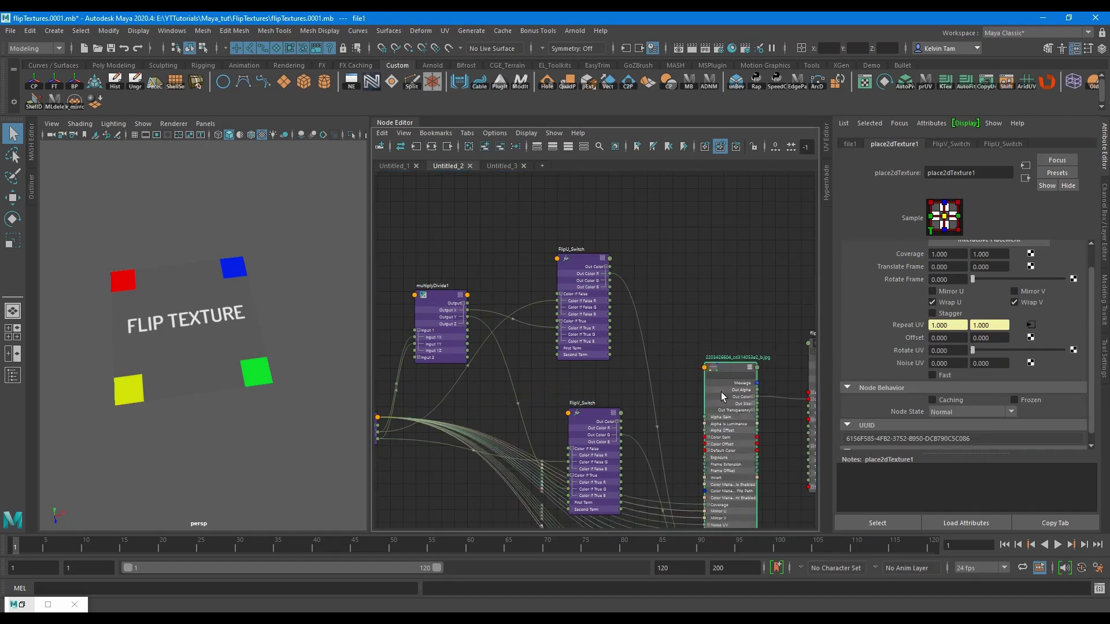
pyautogui.moveTo(731, 366); pyautogui.dragTo(728, 195)
pyautogui.press('3')
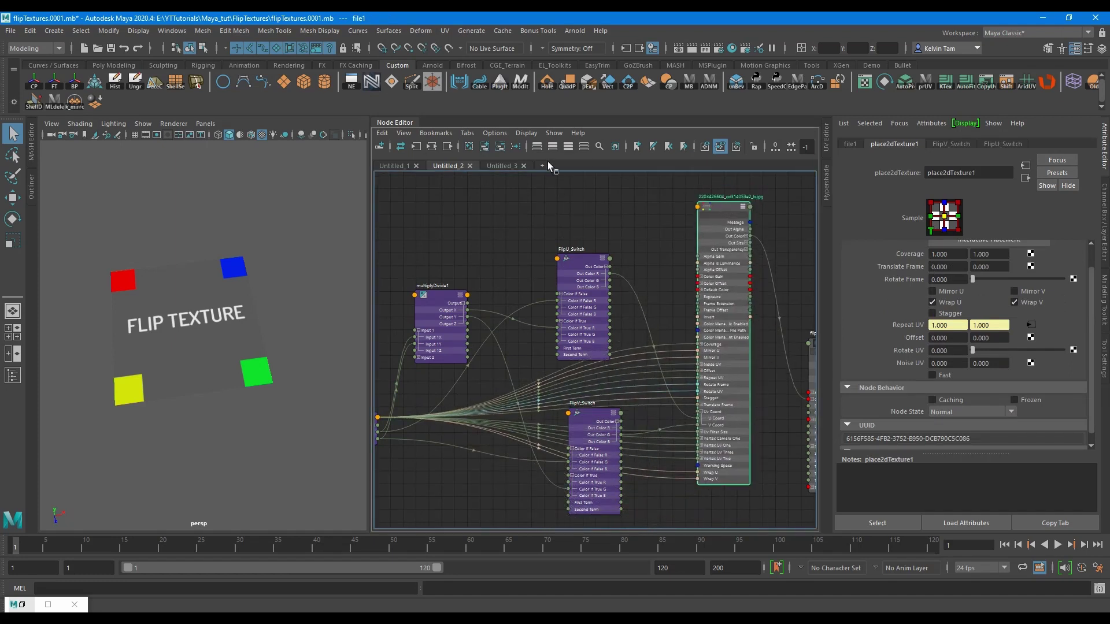
pyautogui.press('2')
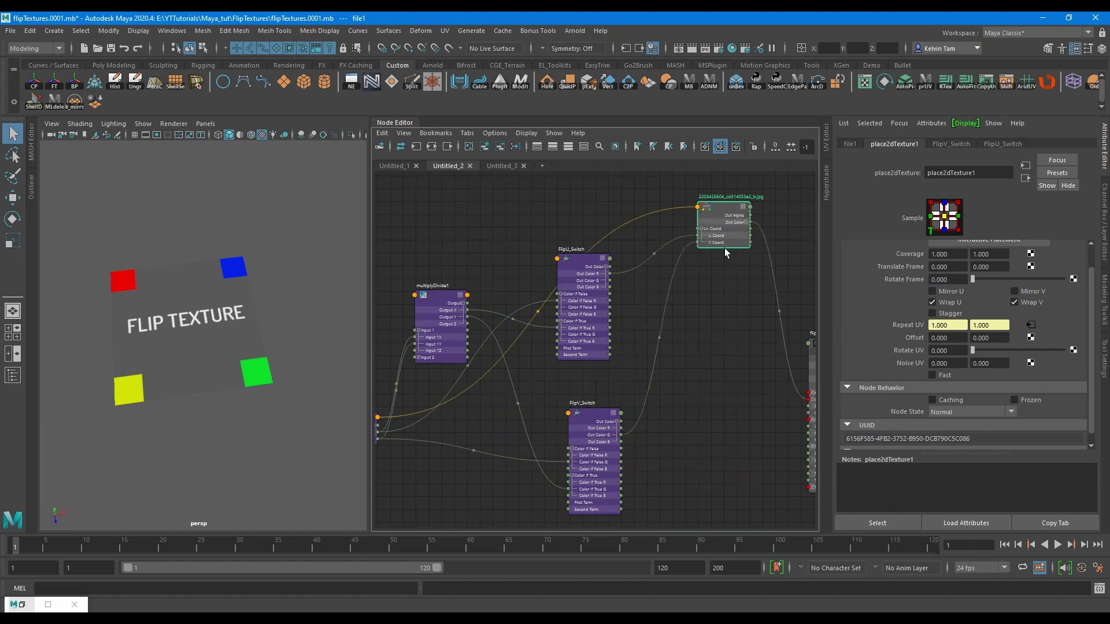
pyautogui.moveTo(720, 217); pyautogui.dragTo(711, 321)
# Examine how the two switch nodes feed the image file node's U Coord and V Coord inputs.
pyautogui.scroll(4, 718, 350)
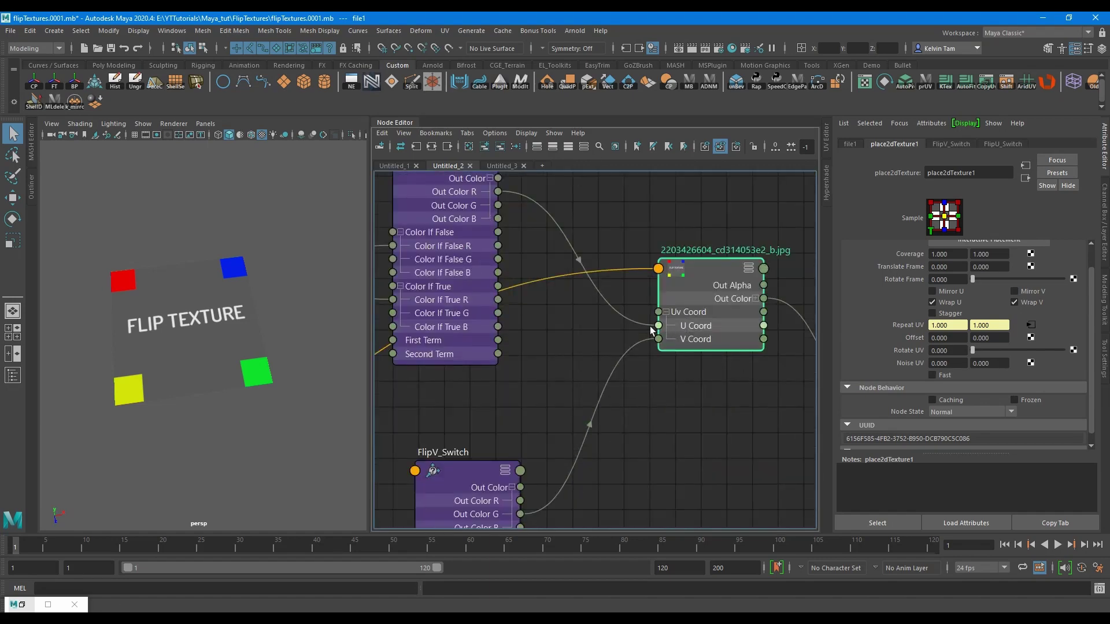
pyautogui.keyDown('alt'); pyautogui.moveTo(637, 439); pyautogui.dragTo(636, 403, button='middle'); pyautogui.keyUp('alt')
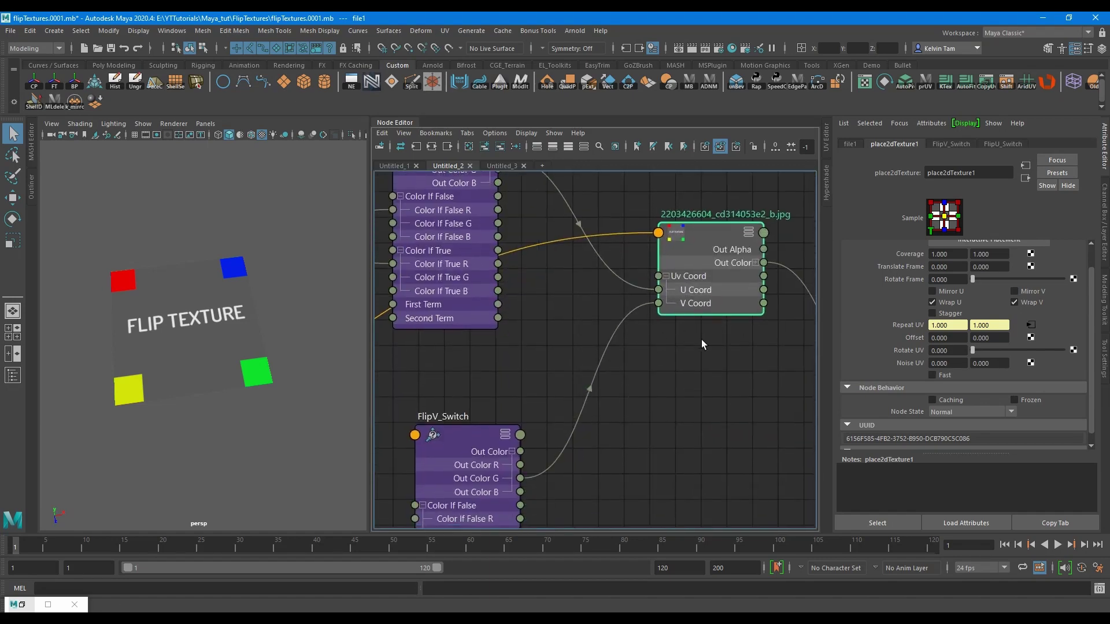
pyautogui.scroll(-2, 625, 434)
pyautogui.scroll(-1, 631, 356)
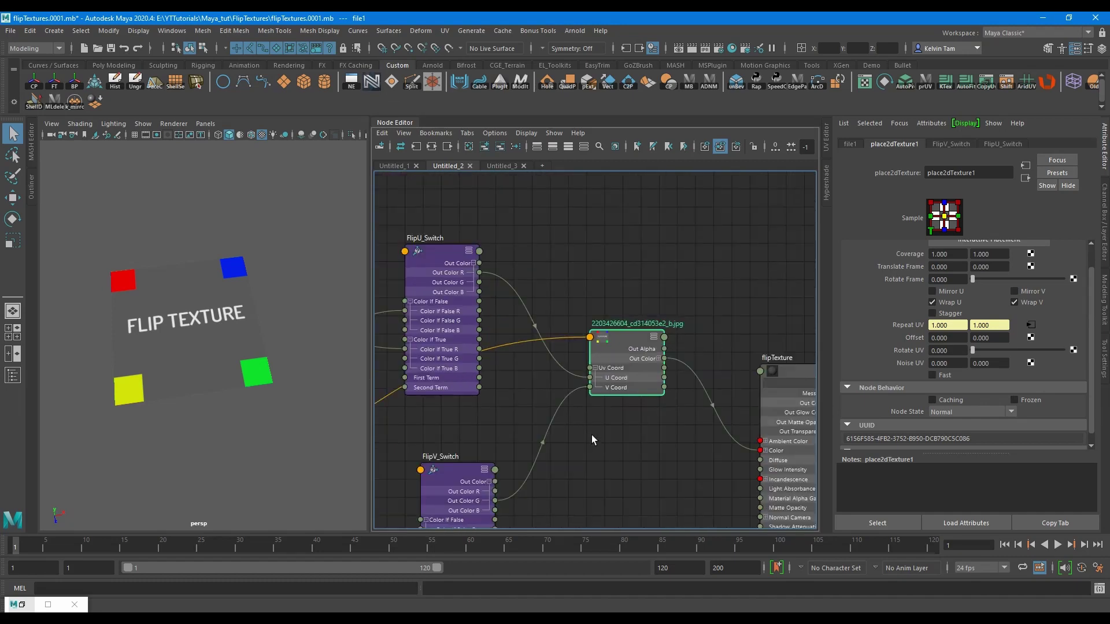
pyautogui.scroll(-2, 595, 439)
pyautogui.keyDown('alt'); pyautogui.moveTo(597, 437); pyautogui.dragTo(604, 390, button='middle'); pyautogui.keyUp('alt')
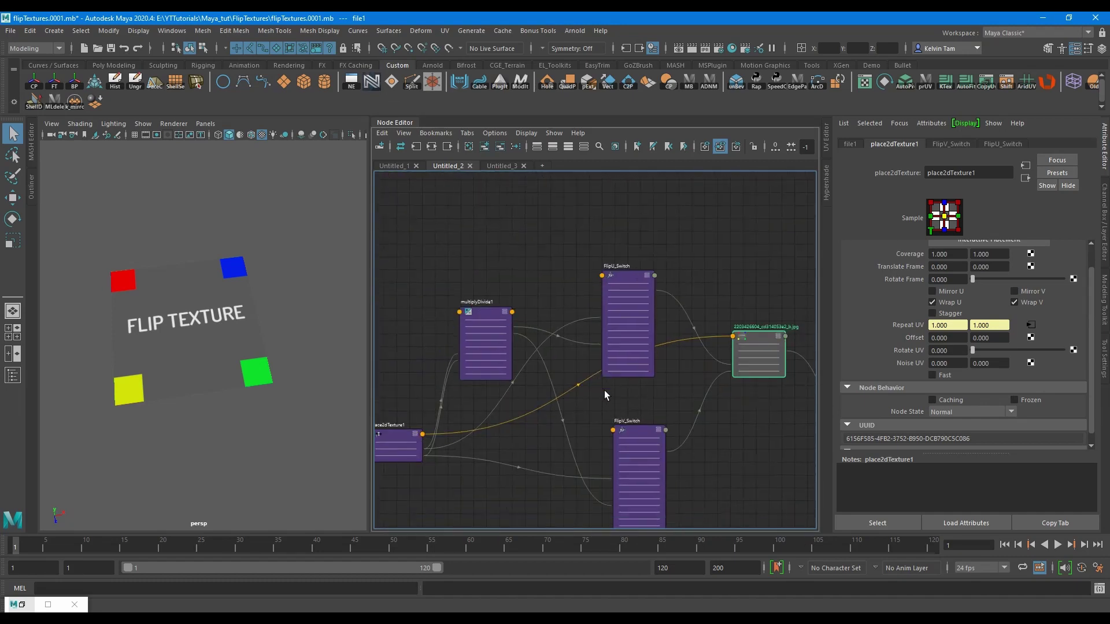
# Try a First Term of 1 on FlipU_Switch to flip the texture in U, and reset it to 0.
pyautogui.click(626, 278)
pyautogui.click(956, 261)
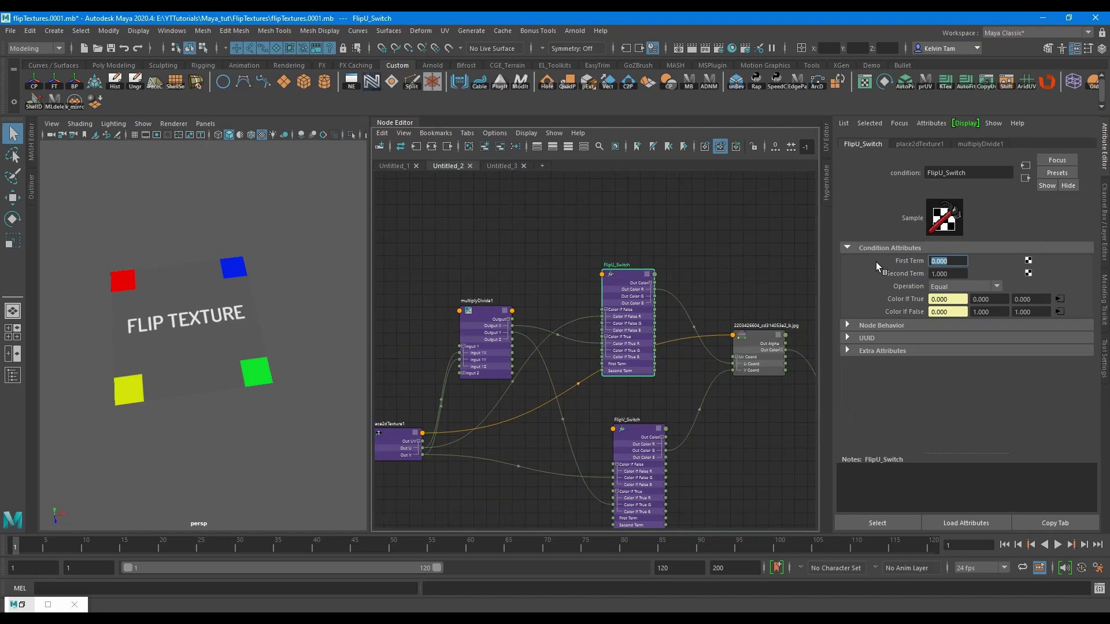
pyautogui.write('1')
pyautogui.press('Return')
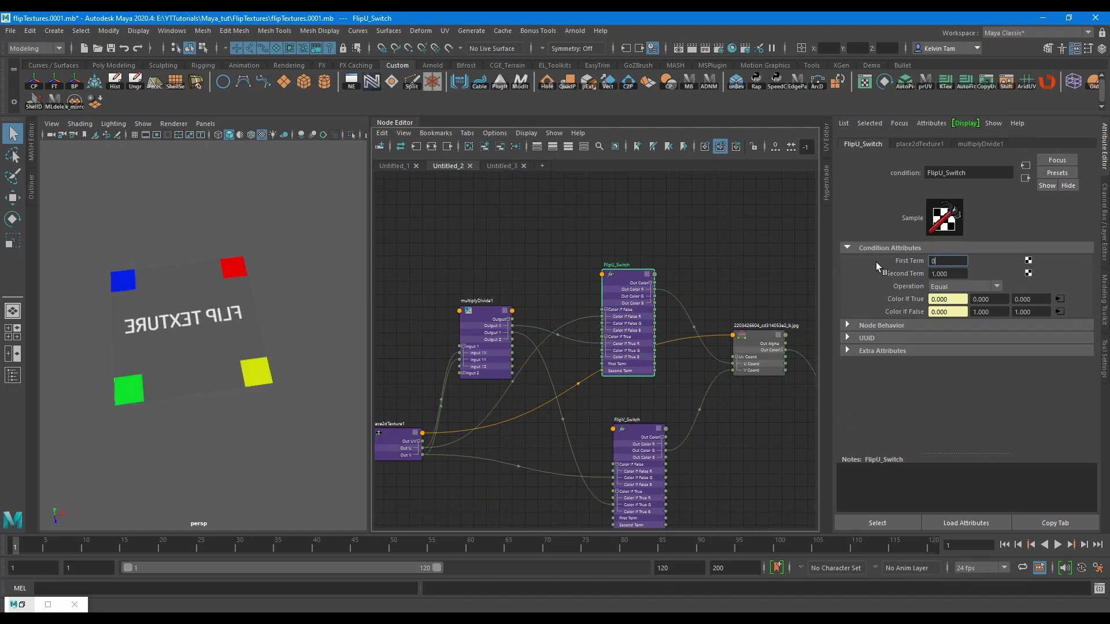
pyautogui.write('0')
pyautogui.press('Return')
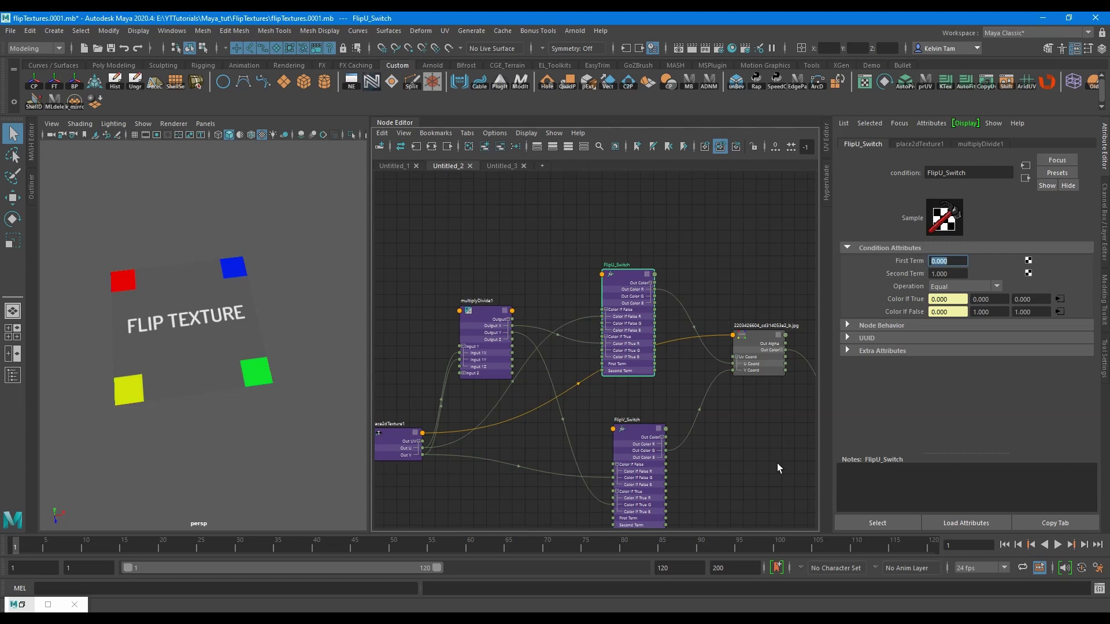
# Toggle the First Term of FlipV_Switch between 1 and 0 twice to test the V flip, ending at 0.
pyautogui.moveTo(738, 448); pyautogui.dragTo(715, 384, button='middle')
pyautogui.click(615, 369)
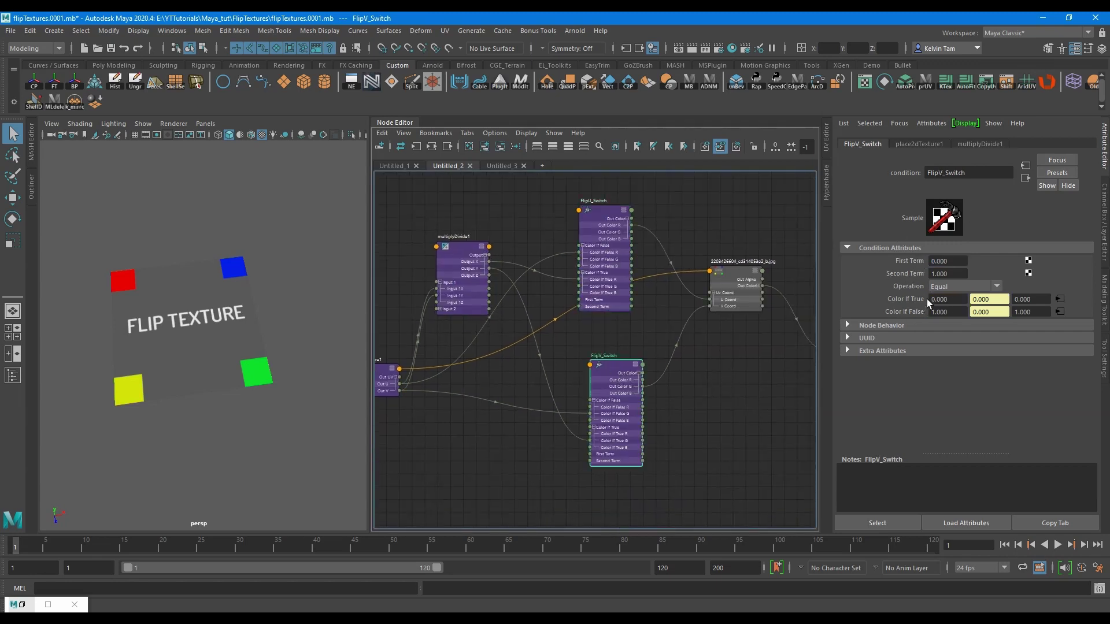
pyautogui.click(953, 262)
pyautogui.write('1')
pyautogui.press('Return')
pyautogui.write('0')
pyautogui.press('Return')
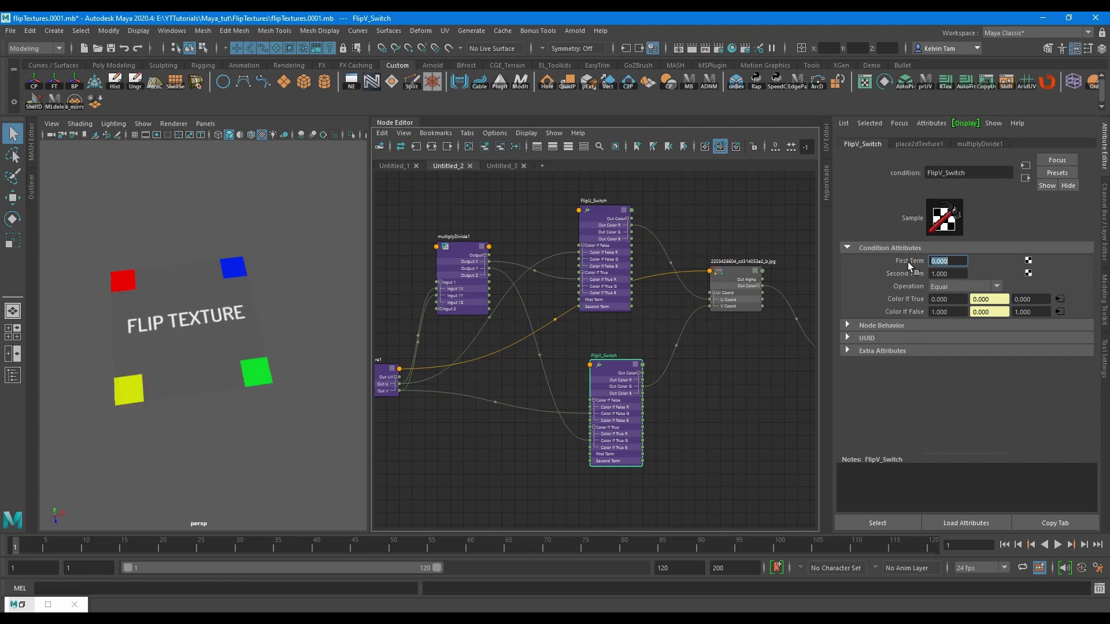
pyautogui.write('1')
pyautogui.press('Return')
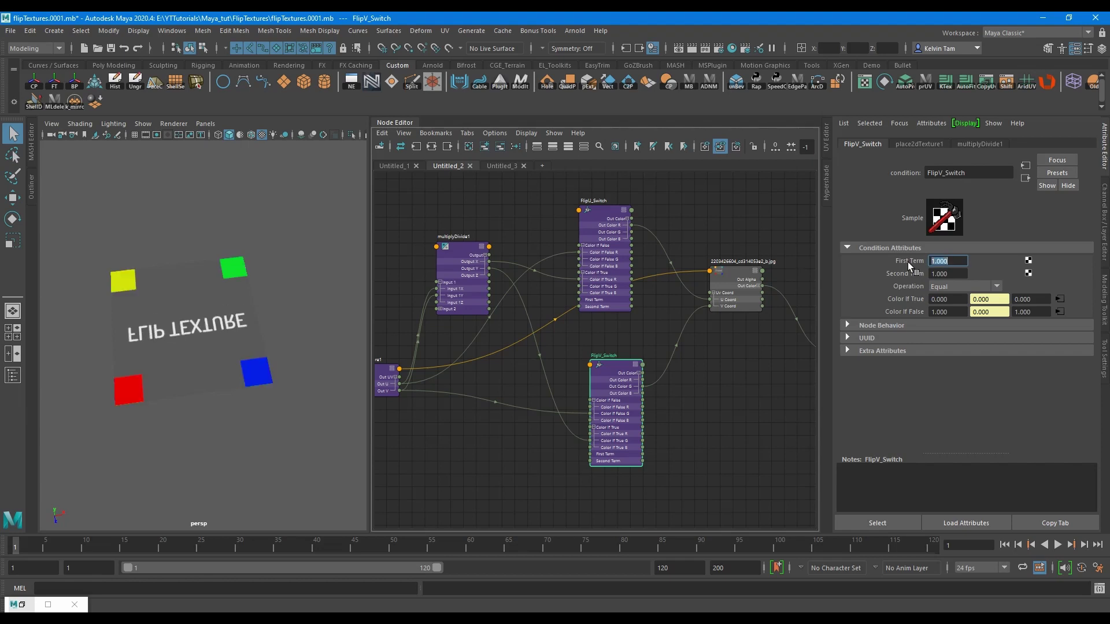
pyautogui.write('0')
pyautogui.press('Return')
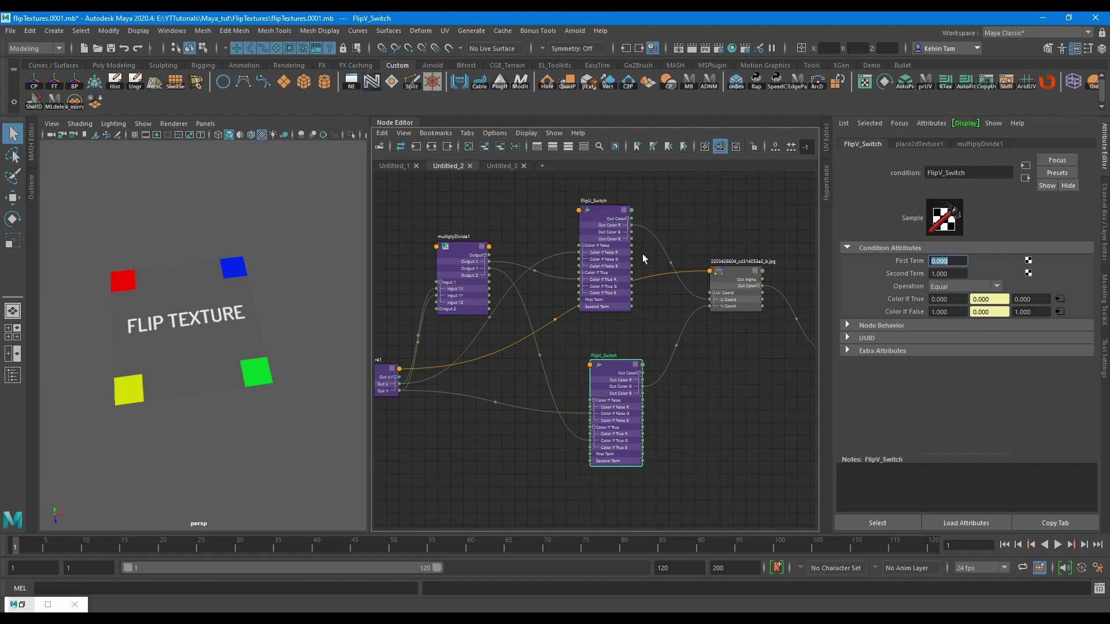
# Set the First Term of FlipV_Switch to 1 with the RepeatAmount and place2dTexture1 nodes in view.
pyautogui.keyDown('alt'); pyautogui.moveTo(527, 369); pyautogui.dragTo(580, 348, button='middle'); pyautogui.keyUp('alt')
pyautogui.scroll(-2, 580, 348)
pyautogui.keyDown('alt'); pyautogui.moveTo(477, 402); pyautogui.dragTo(520, 400, button='middle'); pyautogui.keyUp('alt')
pyautogui.scroll(4, 520, 400)
pyautogui.scroll(2, 446, 359)
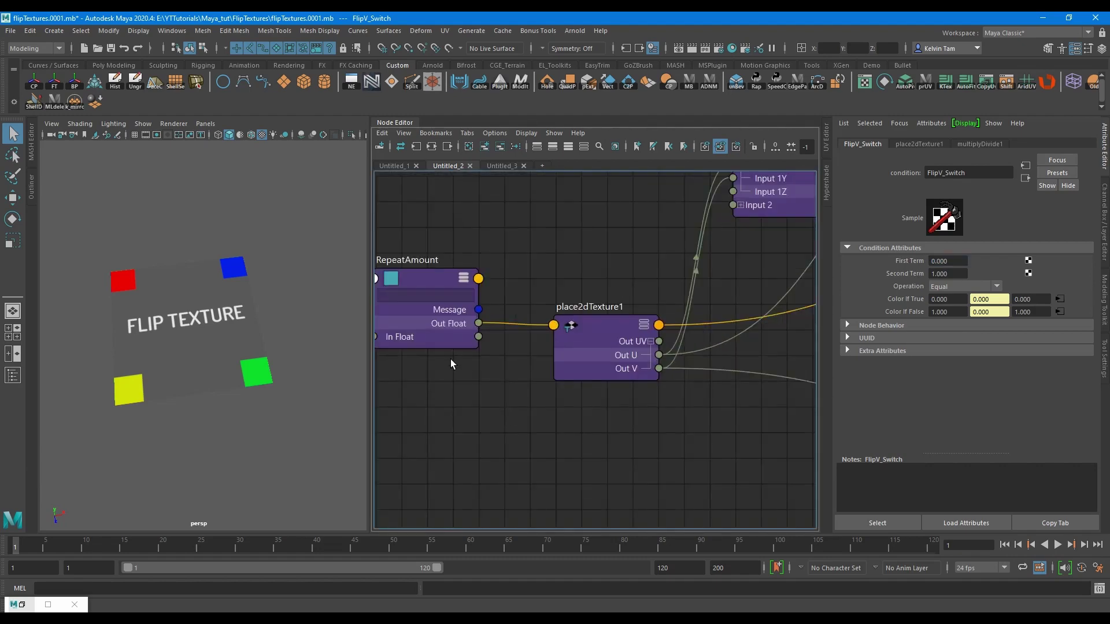
pyautogui.click(953, 263)
pyautogui.write('1')
pyautogui.press('Return')
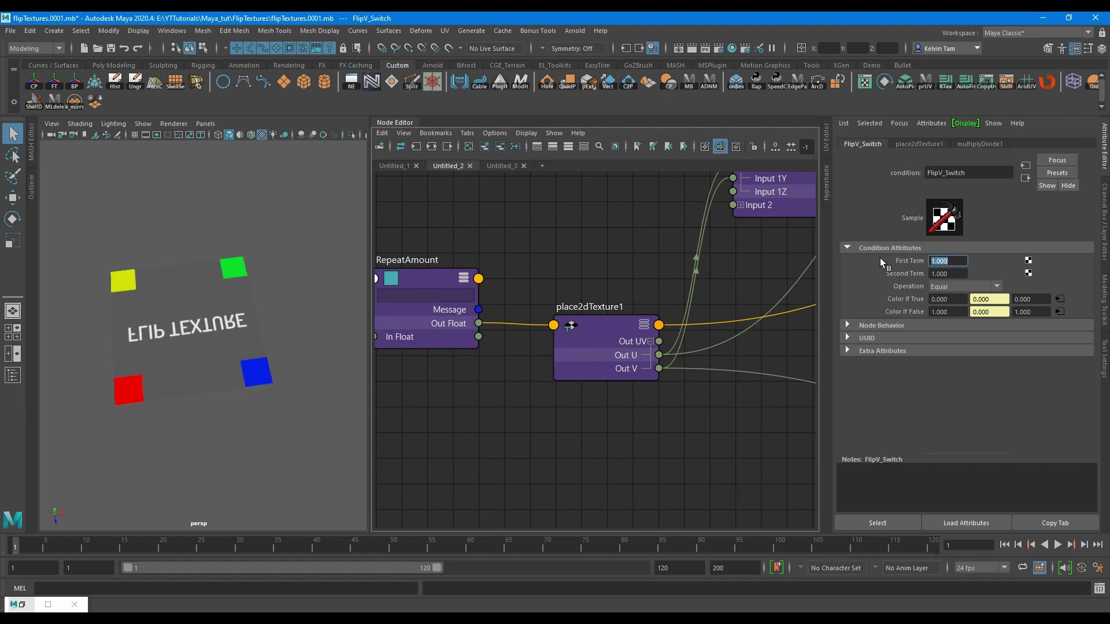
# Try Float values of 1.2 and 2 on the RepeatAmount node to test tiling on the flipped texture.
pyautogui.click(443, 282)
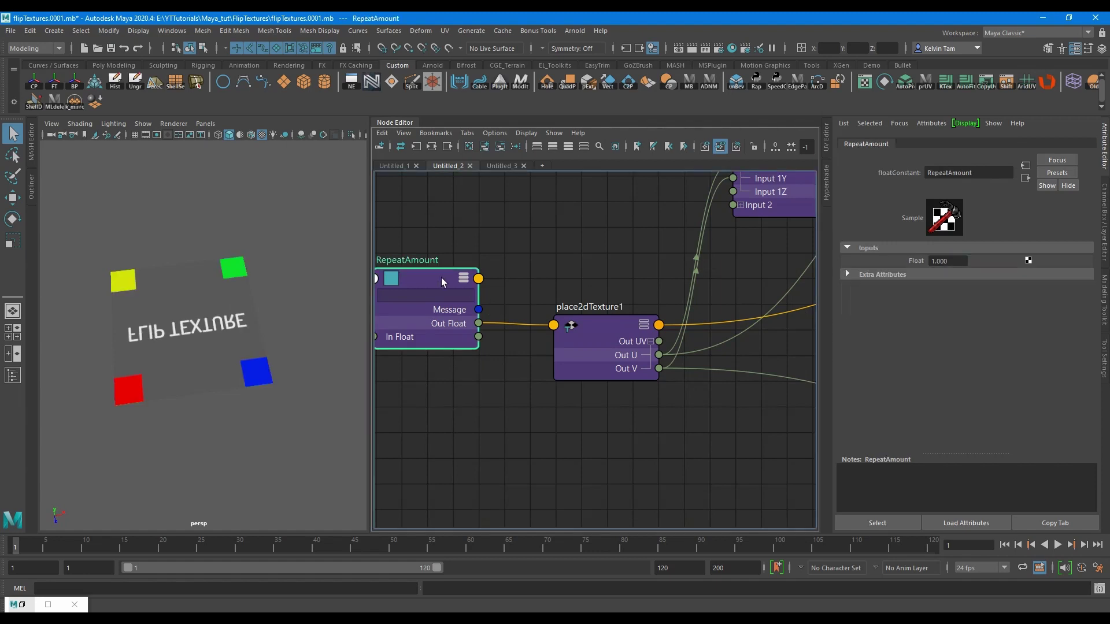
pyautogui.click(961, 260)
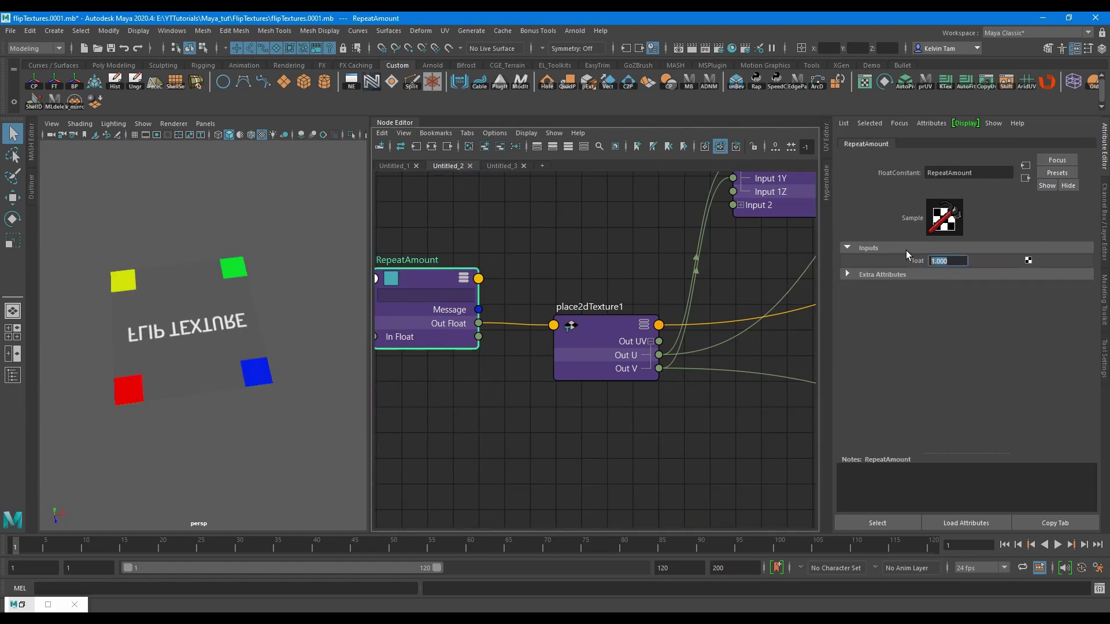
pyautogui.write('1.2')
pyautogui.press('Return')
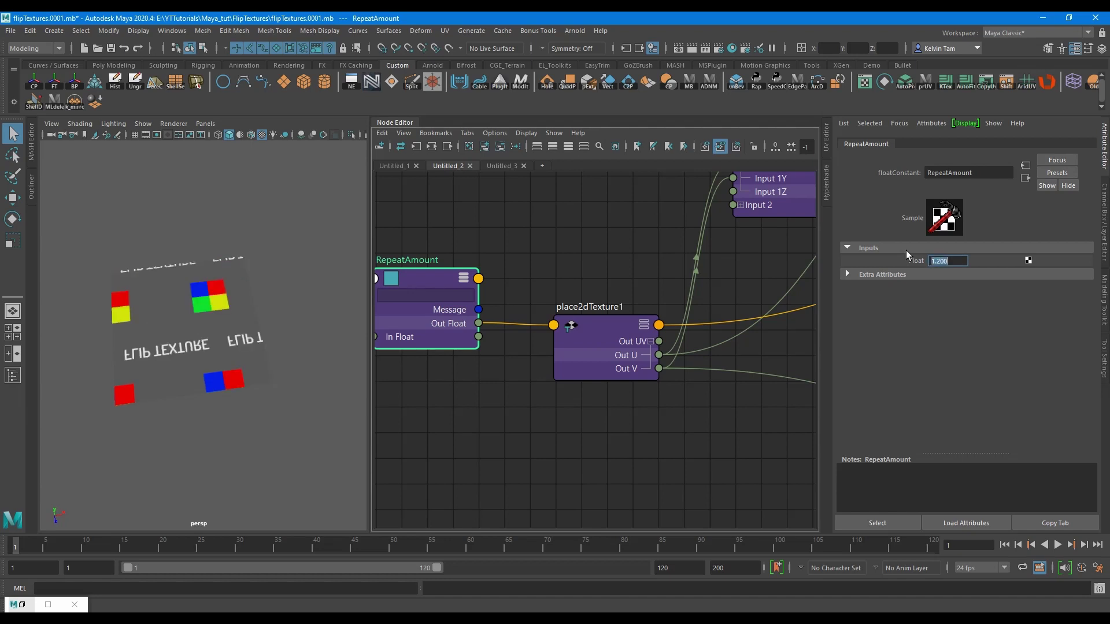
pyautogui.write('2')
pyautogui.press('Return')
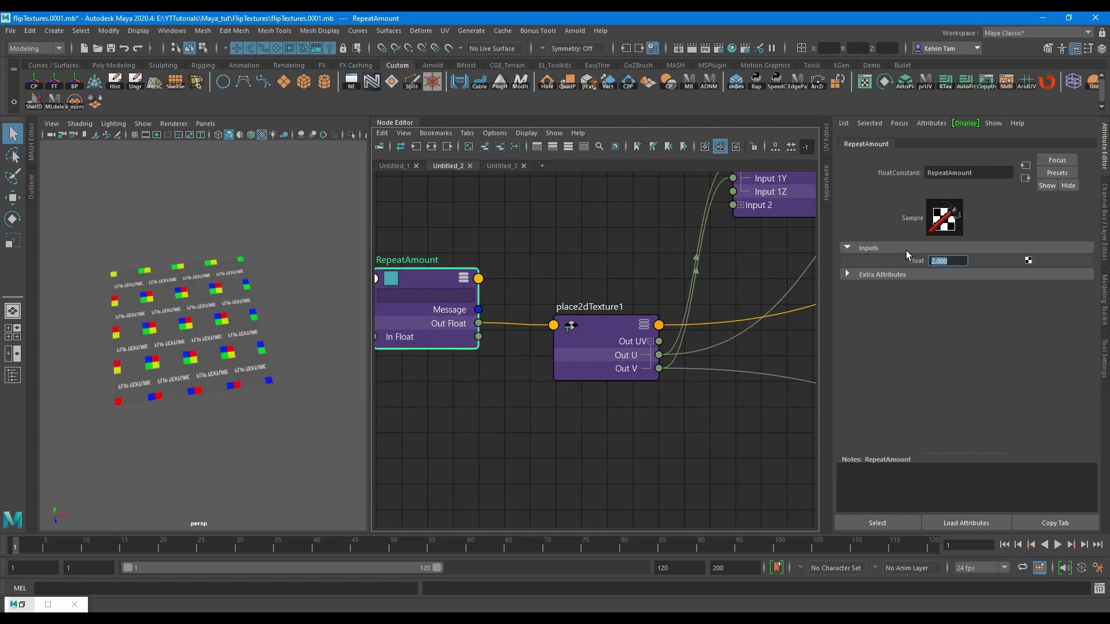
# Scrub the RepeatAmount Float up and down while checking the plane's tiling up close, and reset it to 1.
pyautogui.moveTo(953, 262)
pyautogui.keyDown('ctrl'); pyautogui.mouseDown()
pyautogui.moveTo(877, 263)
pyautogui.moveTo(971, 263)
pyautogui.mouseUp(); pyautogui.keyUp('ctrl')
pyautogui.keyDown('alt'); pyautogui.moveTo(116, 470); pyautogui.dragTo(203, 405, button='right'); pyautogui.keyUp('alt')
pyautogui.keyDown('ctrl'); pyautogui.moveTo(956, 264); pyautogui.dragTo(898, 272); pyautogui.keyUp('ctrl')
pyautogui.keyDown('alt'); pyautogui.moveTo(181, 390); pyautogui.dragTo(69, 340, button='right'); pyautogui.keyUp('alt')
pyautogui.keyDown('alt'); pyautogui.moveTo(70, 339); pyautogui.dragTo(277, 349); pyautogui.keyUp('alt')
pyautogui.keyDown('alt'); pyautogui.moveTo(277, 349); pyautogui.dragTo(242, 341, button='right'); pyautogui.keyUp('alt')
pyautogui.click(932, 260)
pyautogui.write('1')
pyautogui.press('Return')
# Review the flip network from the RepeatAmount node through to the flipTexture material.
pyautogui.scroll(-3, 497, 274)
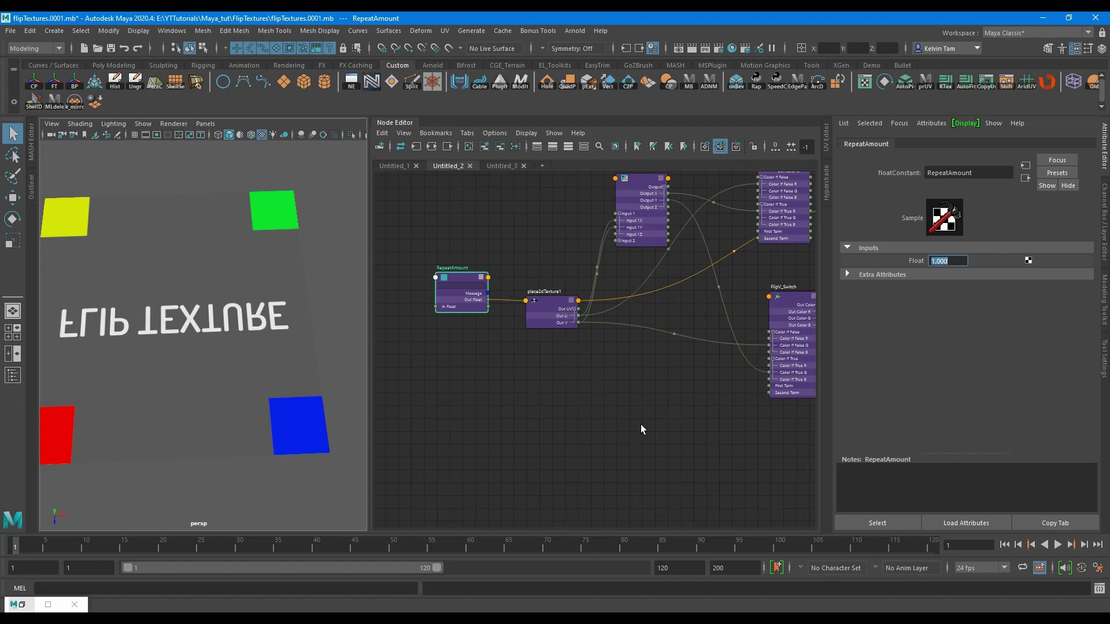
pyautogui.keyDown('alt'); pyautogui.moveTo(637, 424); pyautogui.dragTo(577, 449, button='middle'); pyautogui.keyUp('alt')
pyautogui.scroll(-3, 578, 445)
pyautogui.keyDown('alt'); pyautogui.moveTo(730, 427); pyautogui.dragTo(585, 419, button='middle'); pyautogui.keyUp('alt')
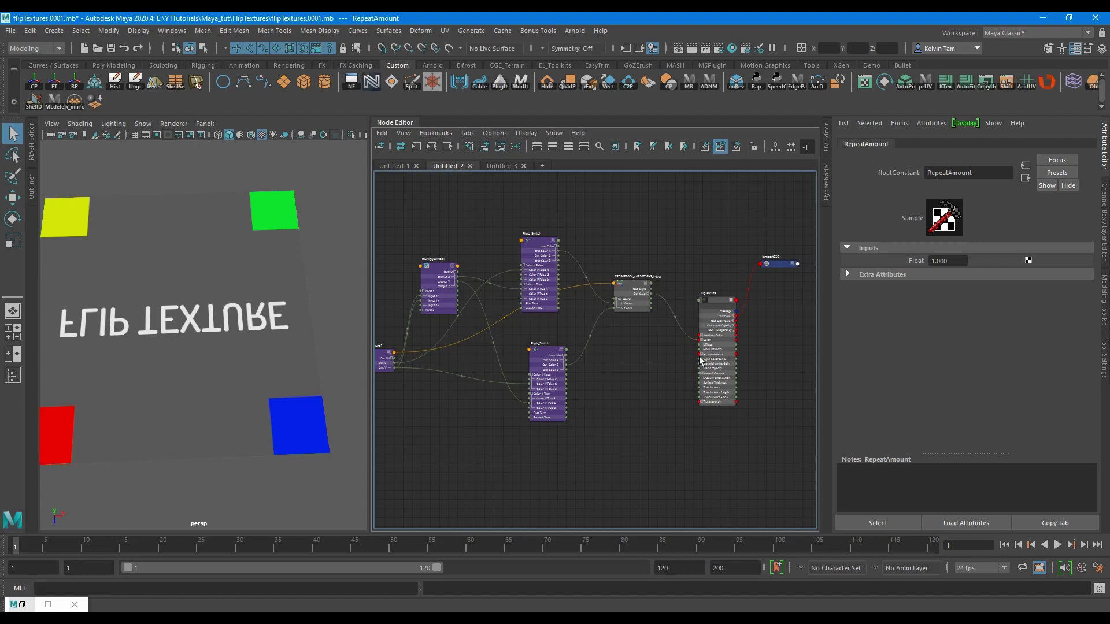
pyautogui.scroll(-3, 249, 324)
# Switch to the empty Untitled_3 graph, select the plane, and create a file [Texture] node.
pyautogui.click(503, 165)
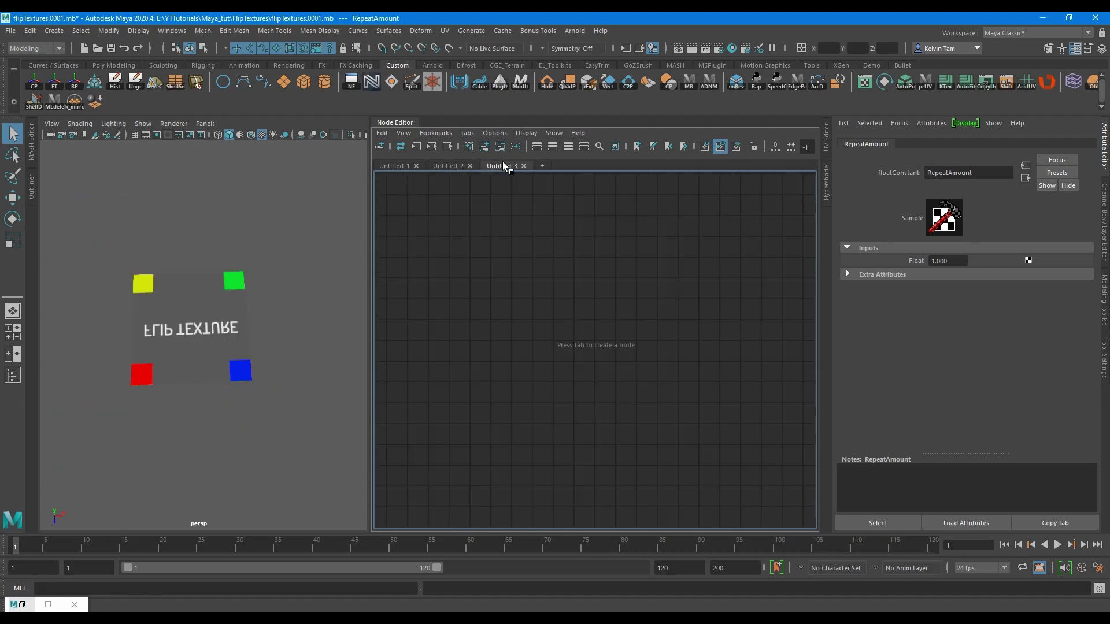
pyautogui.click(230, 338)
pyautogui.press('Tab')
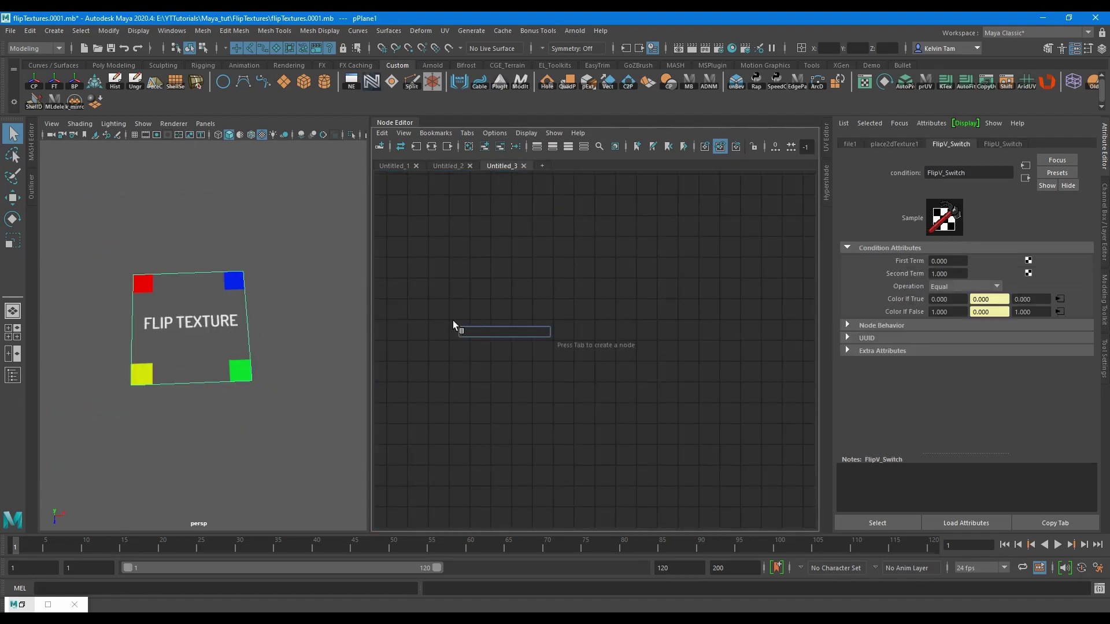
pyautogui.write('fil')
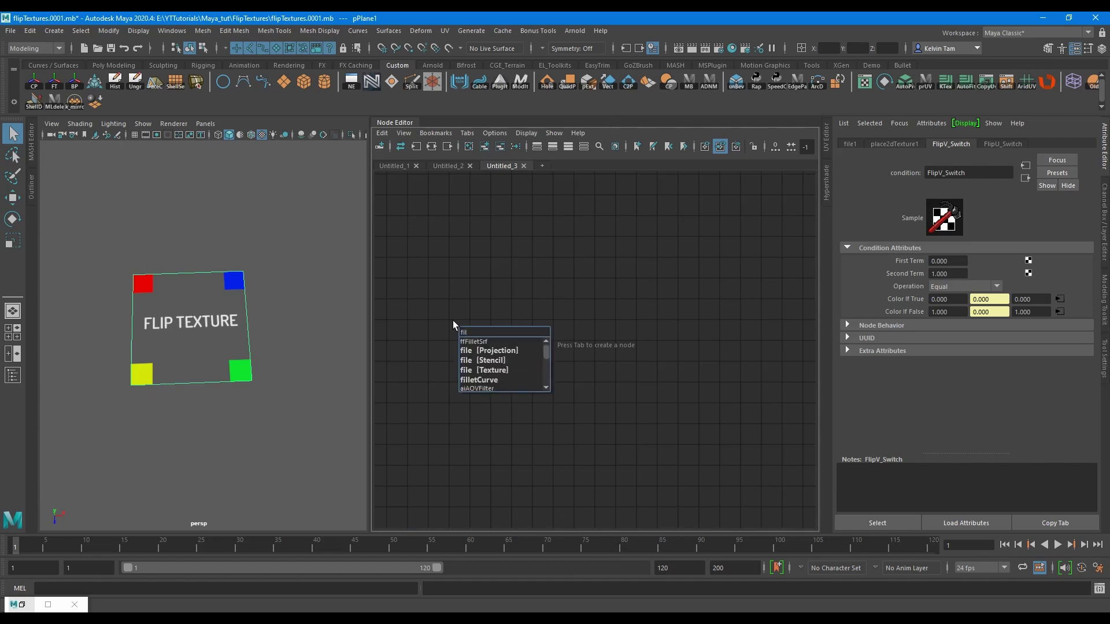
pyautogui.press('Down')
pyautogui.press('Down')
pyautogui.press('Down')
pyautogui.press('Return')
# Spread the new place2dTexture and file nodes apart and display only the file node's connected attributes.
pyautogui.moveTo(500, 335); pyautogui.dragTo(399, 327)
pyautogui.moveTo(585, 339); pyautogui.dragTo(557, 285)
pyautogui.press('3')
pyautogui.press('1')
pyautogui.press('2')
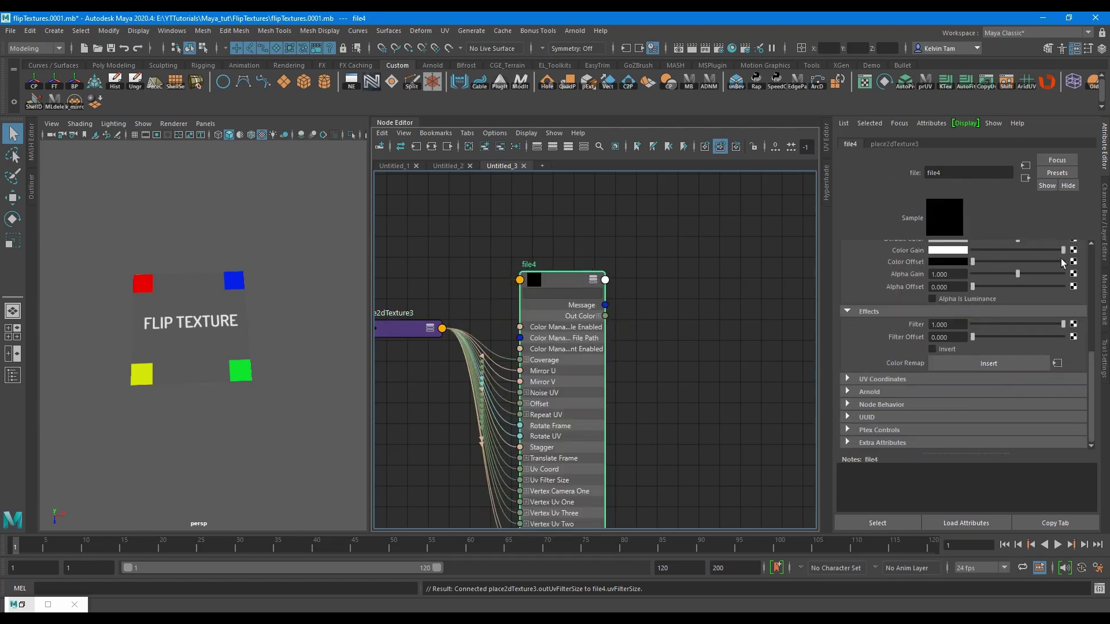
# Load FlipTexture.jpg from the YTTutorials\Maya_tut\FlipTextures folder as the new file node's image.
pyautogui.moveTo(1093, 368); pyautogui.dragTo(1090, 271)
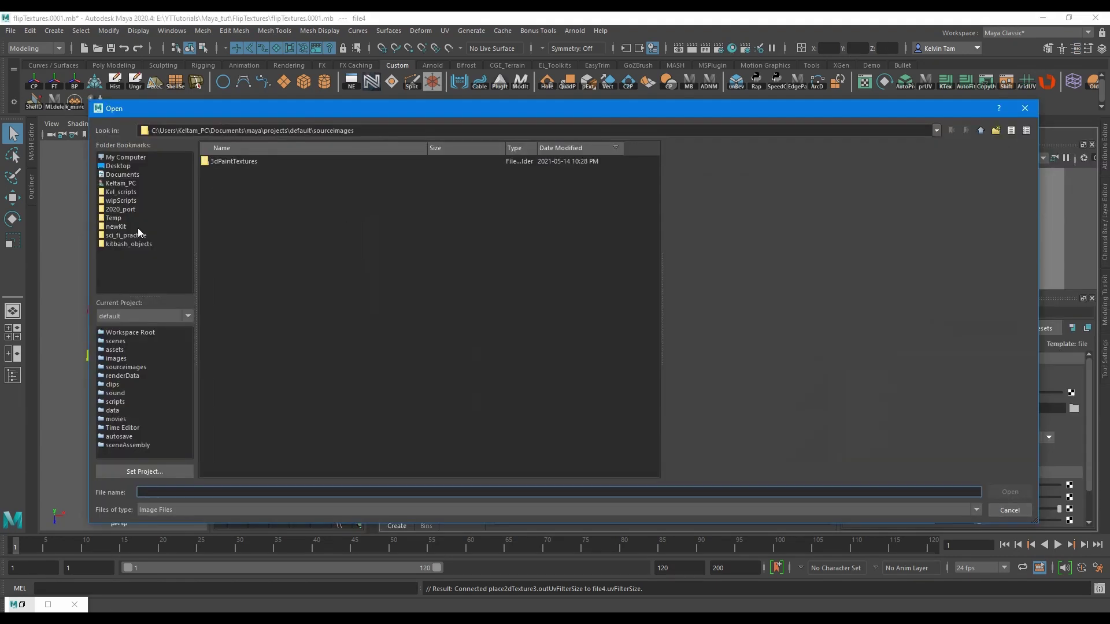
pyautogui.click(118, 227)
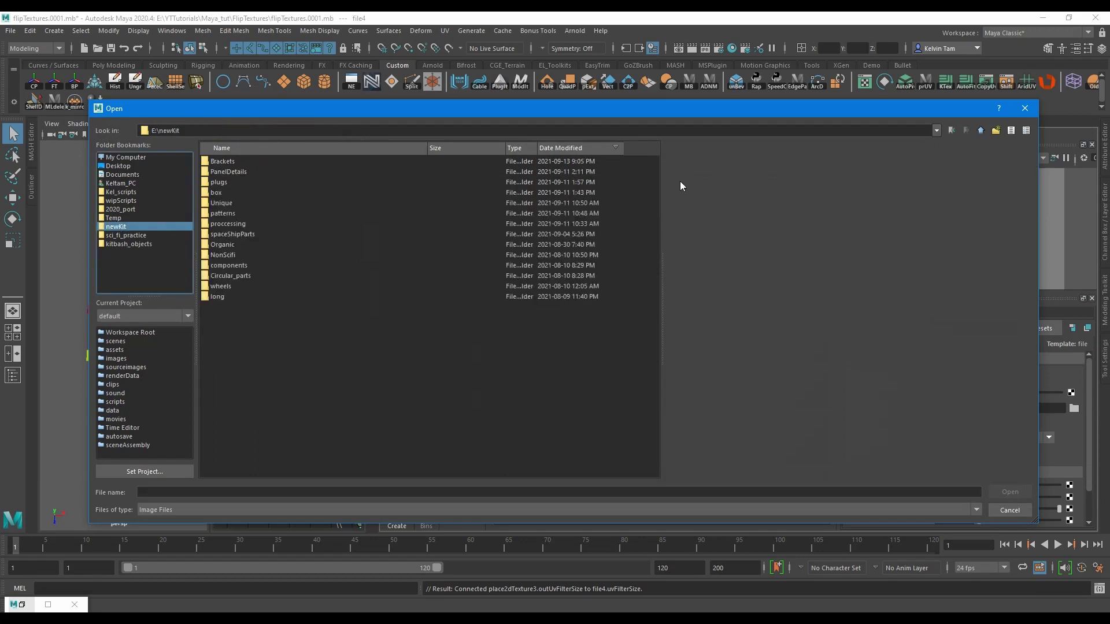
pyautogui.click(981, 130)
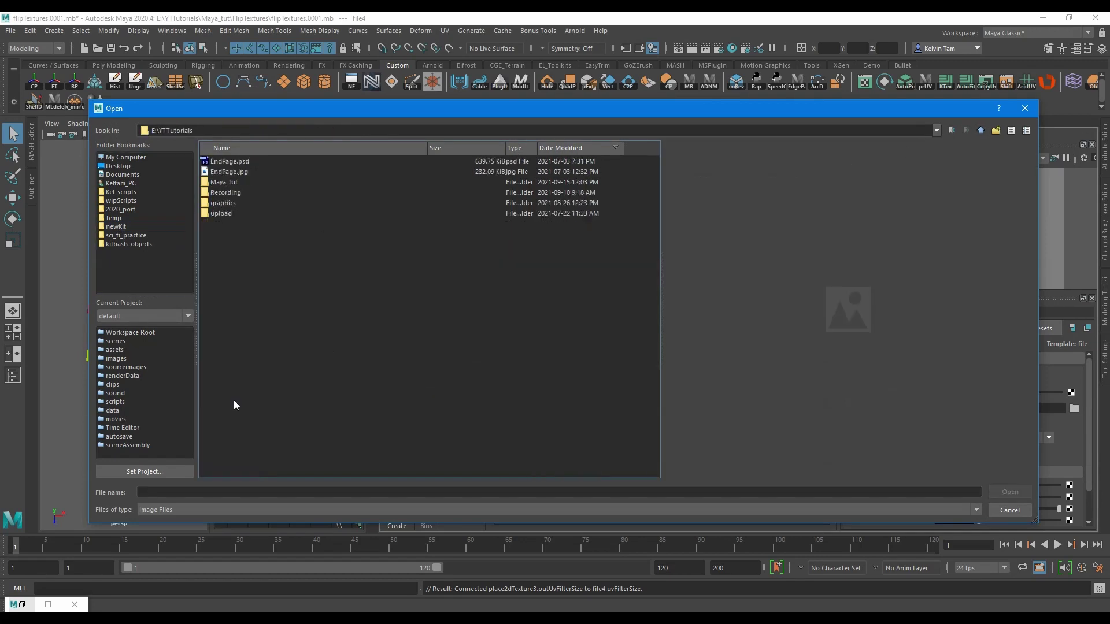
pyautogui.doubleClick(222, 182)
pyautogui.doubleClick(235, 255)
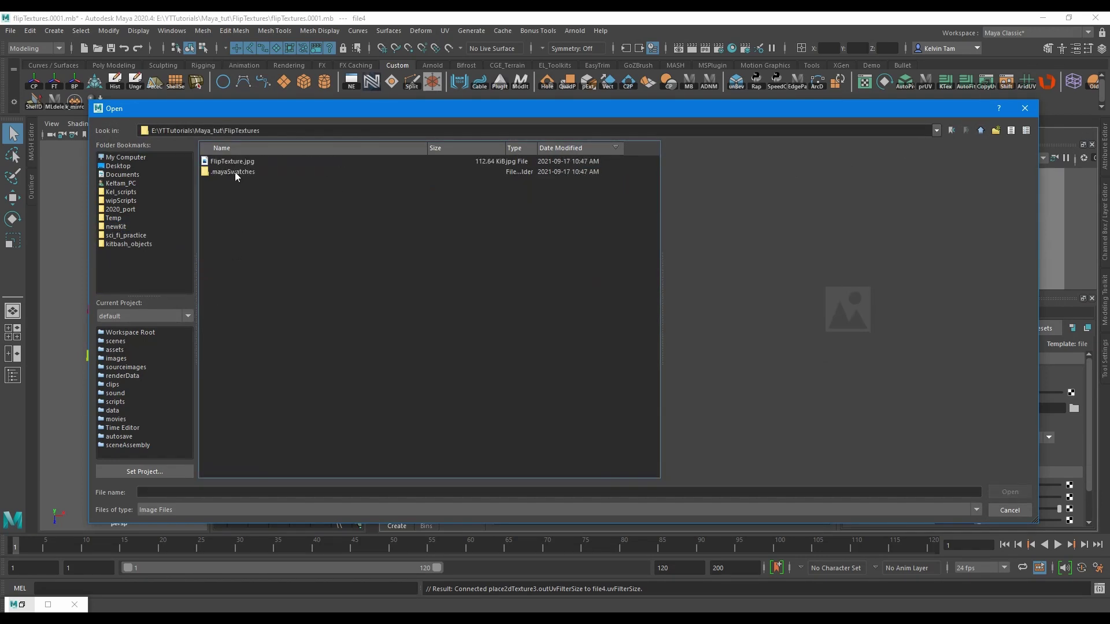
pyautogui.click(238, 162)
pyautogui.click(1010, 492)
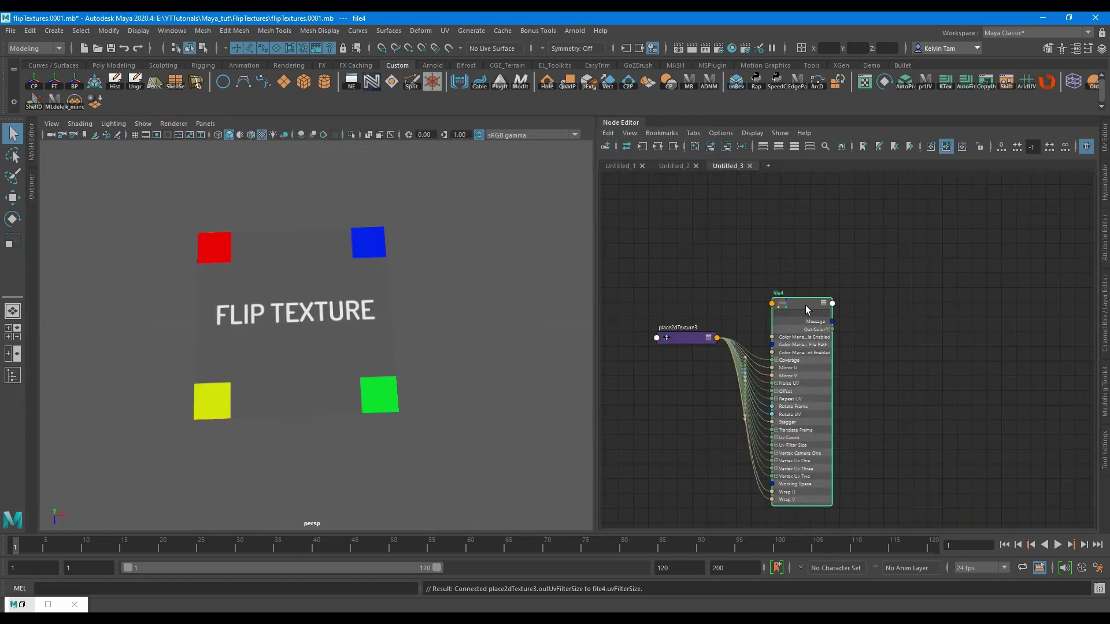
# Create a lambert material node in the empty space beyond the file node.
pyautogui.moveTo(806, 305); pyautogui.dragTo(807, 259)
pyautogui.keyDown('alt'); pyautogui.moveTo(965, 340); pyautogui.dragTo(807, 352, button='middle'); pyautogui.keyUp('alt')
pyautogui.click(862, 348)
pyautogui.press('Tab')
pyautogui.write('lamber')
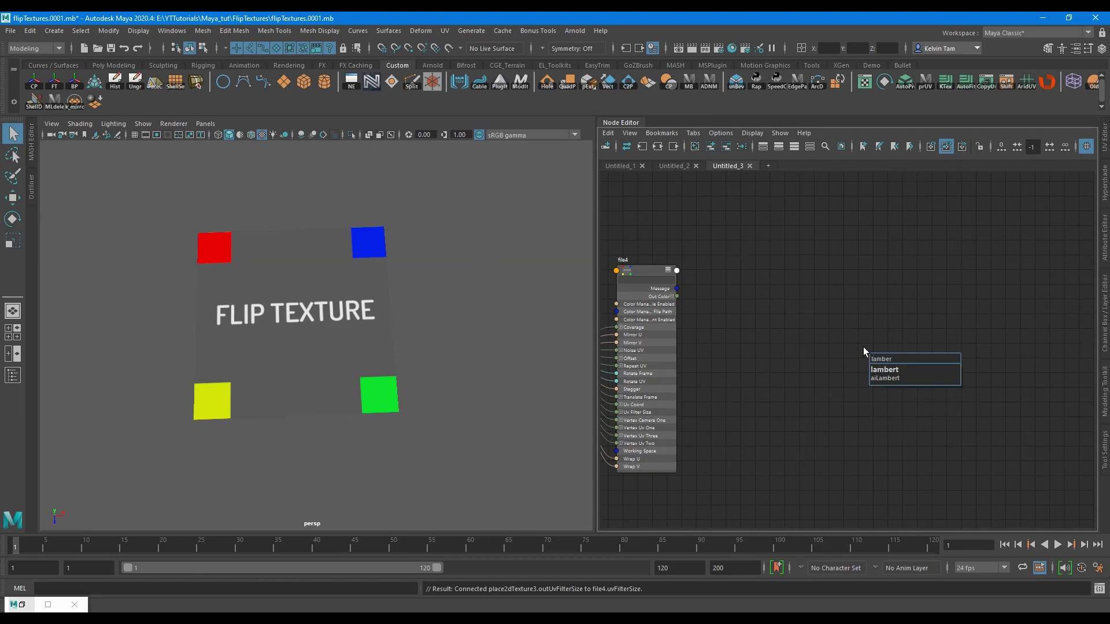
pyautogui.press('Down')
pyautogui.press('Return')
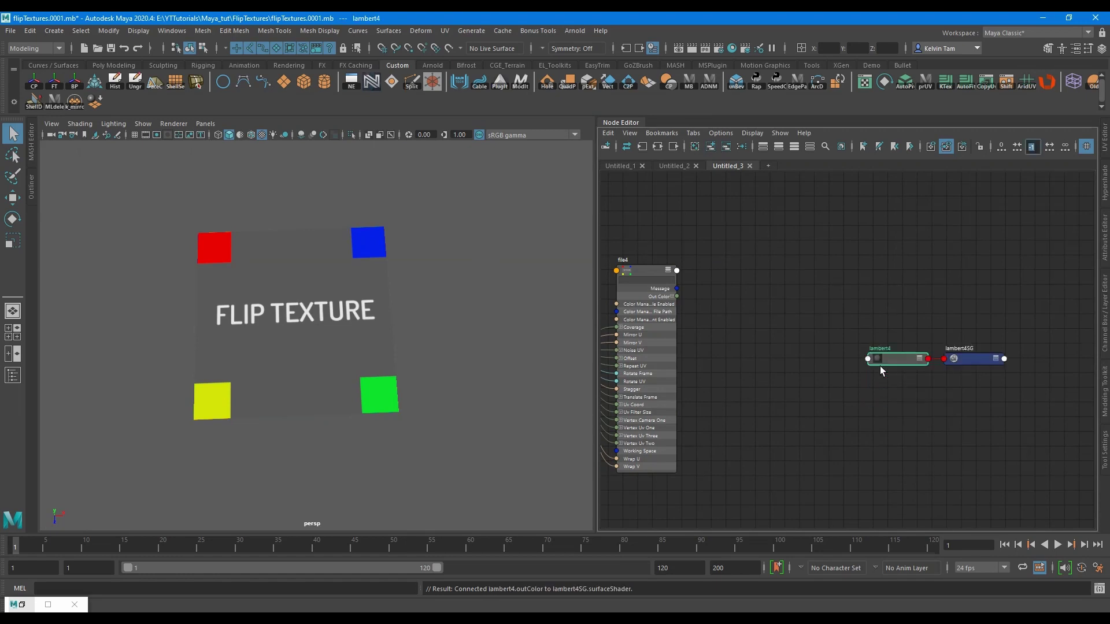
# Separate the new lambert from its shading group and remove the shading group node from the graph.
pyautogui.doubleClick(896, 359)
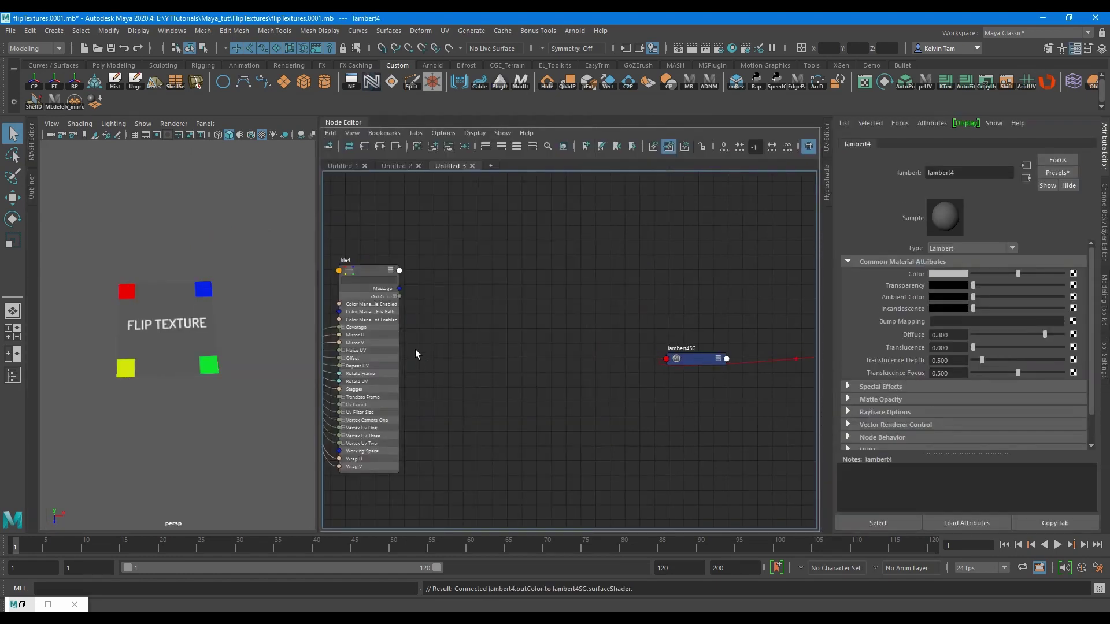
pyautogui.keyDown('alt'); pyautogui.moveTo(501, 330); pyautogui.dragTo(558, 310, button='middle'); pyautogui.keyUp('alt')
pyautogui.moveTo(745, 343); pyautogui.dragTo(664, 290)
pyautogui.keyDown('alt'); pyautogui.moveTo(665, 426); pyautogui.dragTo(531, 456, button='middle'); pyautogui.keyUp('alt')
pyautogui.scroll(-2, 532, 457)
pyautogui.moveTo(562, 360); pyautogui.dragTo(750, 334)
pyautogui.moveTo(739, 397); pyautogui.dragTo(541, 361)
pyautogui.moveTo(688, 291); pyautogui.dragTo(774, 429)
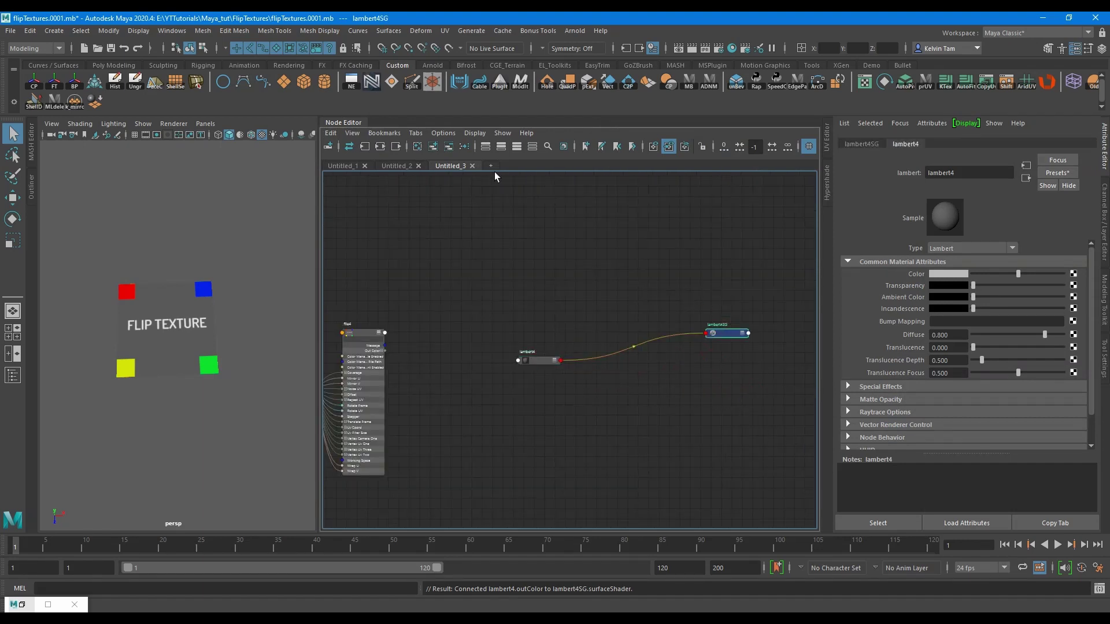
pyautogui.click(449, 147)
# Display all of the lambert's attributes and connect the file node's Out Color to the lambert's Color.
pyautogui.moveTo(547, 362); pyautogui.dragTo(499, 356)
pyautogui.keyDown('alt'); pyautogui.moveTo(468, 378); pyautogui.dragTo(579, 335, button='middle'); pyautogui.keyUp('alt')
pyautogui.scroll(3, 580, 335)
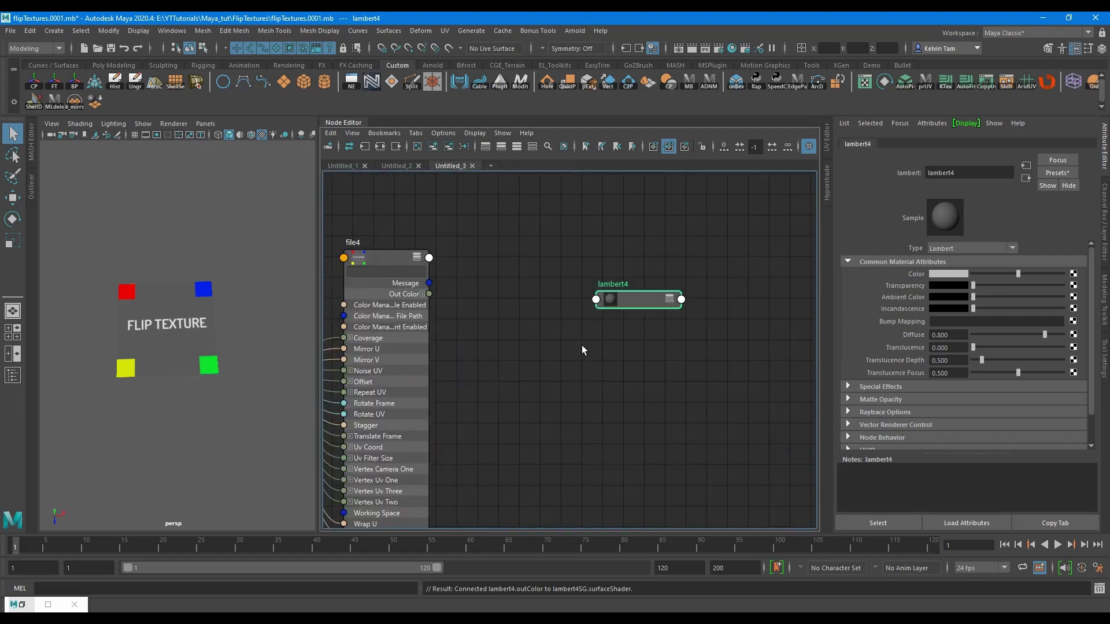
pyautogui.moveTo(640, 303); pyautogui.dragTo(649, 214)
pyautogui.press('3')
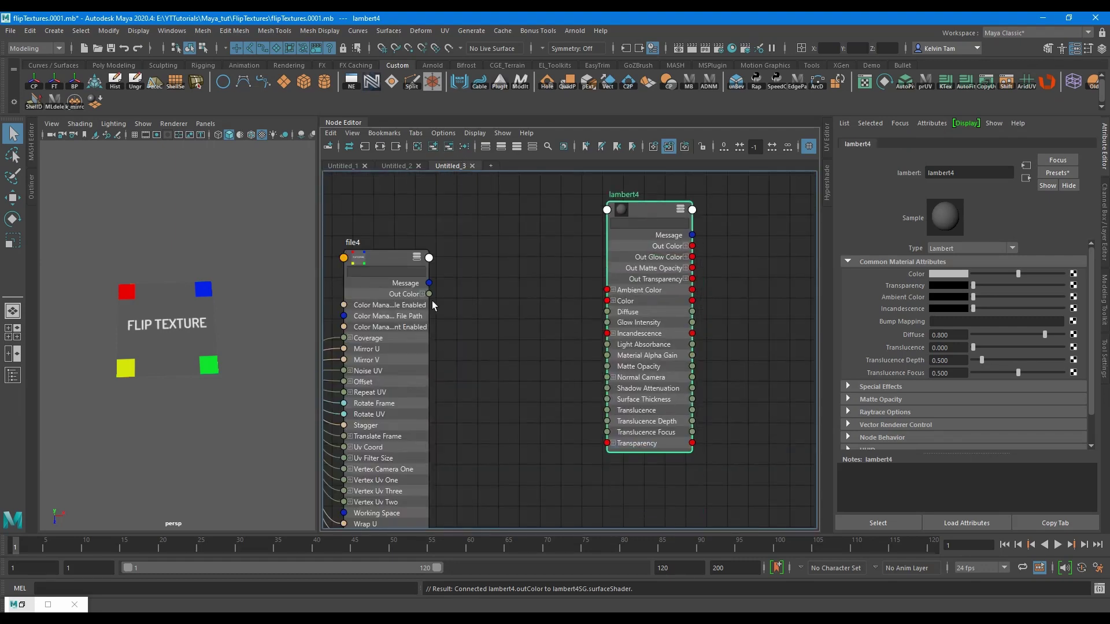
pyautogui.moveTo(429, 294); pyautogui.dragTo(629, 300)
pyautogui.moveTo(640, 215); pyautogui.dragTo(728, 213)
pyautogui.moveTo(431, 294); pyautogui.dragTo(694, 301)
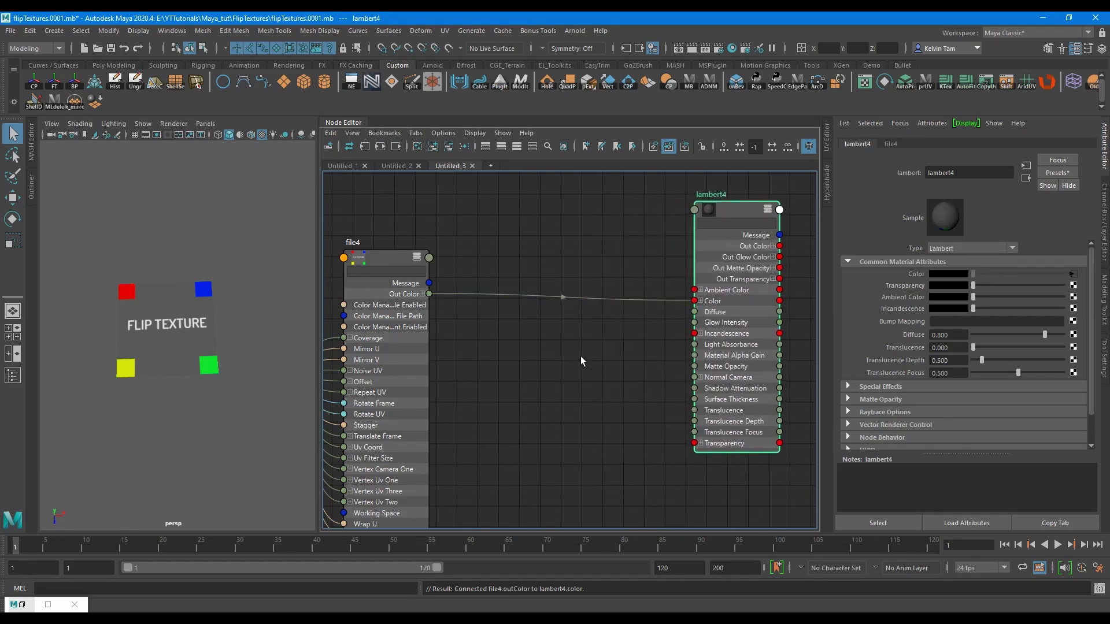
# Move the lambert farther from the file node and reduce the file node to its custom attribute view.
pyautogui.moveTo(565, 363); pyautogui.dragTo(508, 391, button='middle')
pyautogui.click(456, 252)
pyautogui.scroll(-3, 623, 330)
pyautogui.moveTo(681, 269); pyautogui.dragTo(750, 264)
pyautogui.keyDown('alt'); pyautogui.moveTo(653, 404); pyautogui.dragTo(750, 377, button='middle'); pyautogui.keyUp('alt')
pyautogui.click(519, 275)
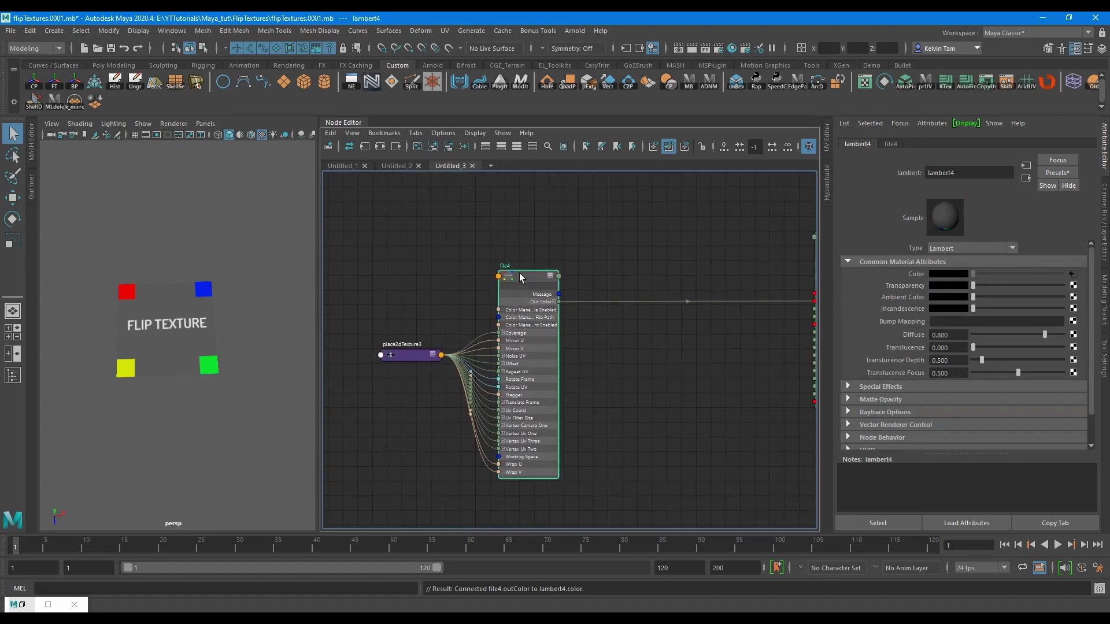
pyautogui.click(531, 147)
# Display the place2dTexture node's connected attributes and line the node up beside the file node.
pyautogui.click(405, 355)
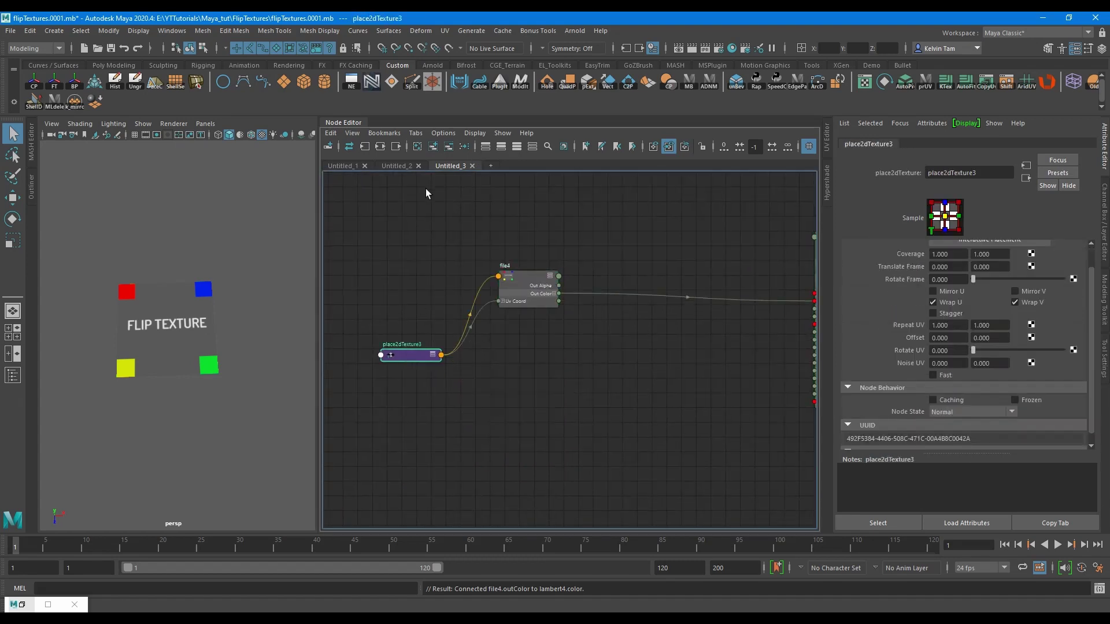
pyautogui.click(503, 147)
pyautogui.moveTo(408, 353); pyautogui.dragTo(399, 257)
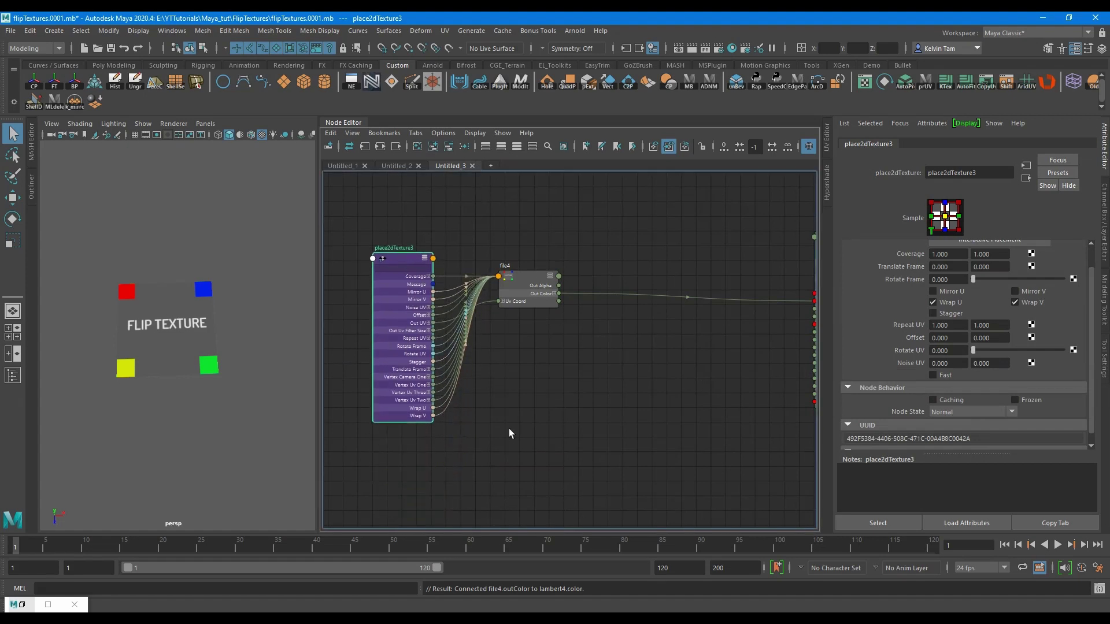
# Create a floatConstant node, place it ahead of the place2dTexture node, and display all its attributes.
pyautogui.keyDown('alt'); pyautogui.moveTo(509, 429); pyautogui.dragTo(623, 445, button='middle'); pyautogui.keyUp('alt')
pyautogui.click(390, 348)
pyautogui.press('Tab')
pyautogui.write('float')
pyautogui.press('Down')
pyautogui.press('Down')
pyautogui.press('Down')
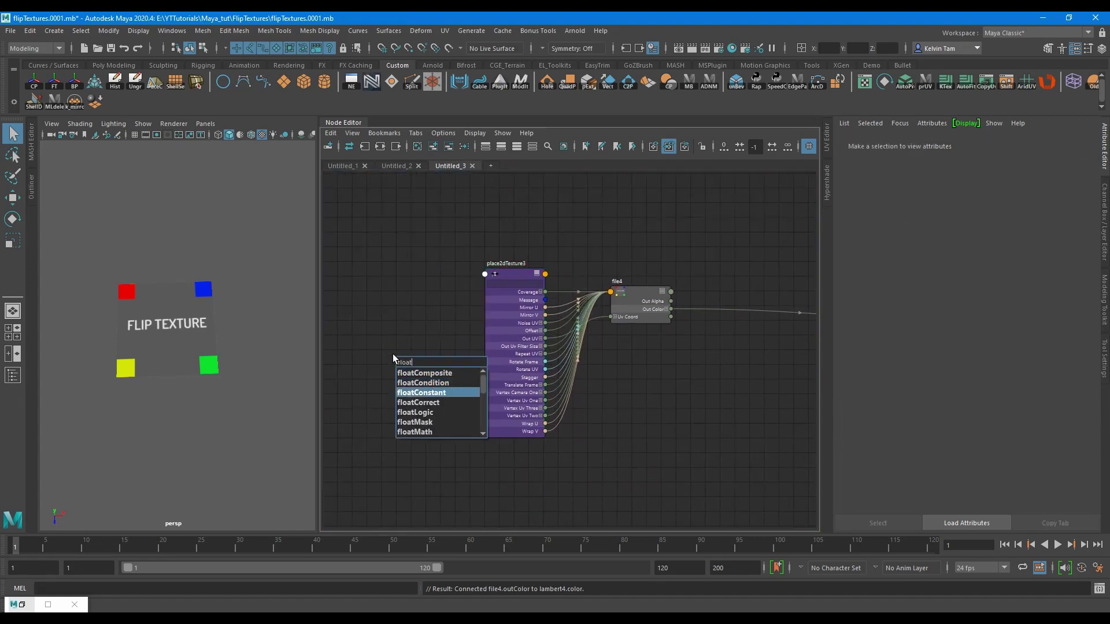
pyautogui.press('Return')
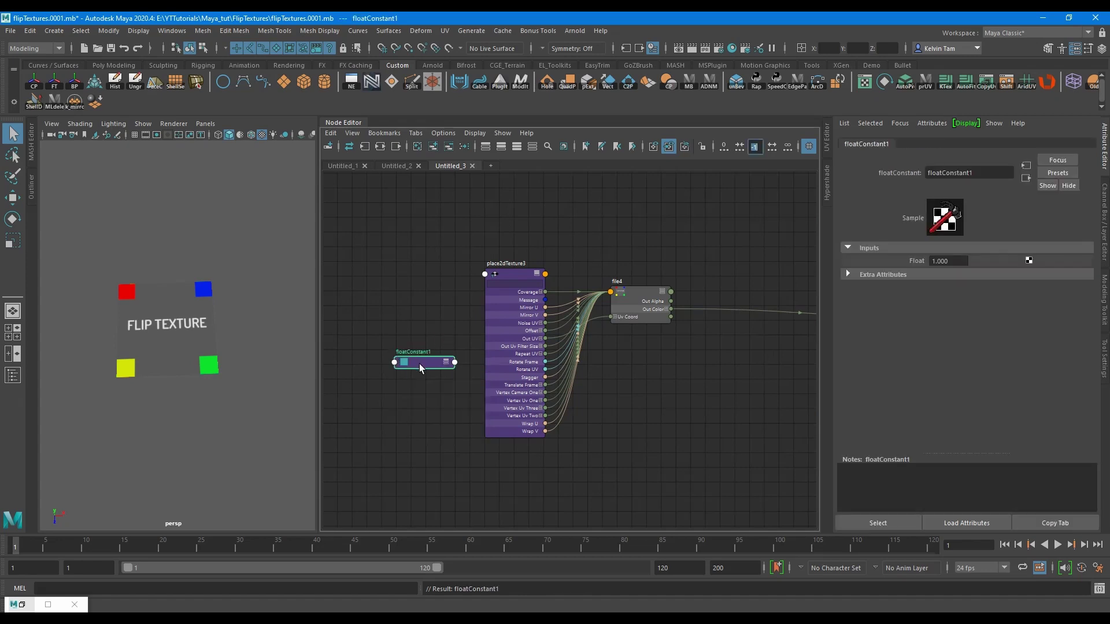
pyautogui.moveTo(419, 362); pyautogui.dragTo(367, 315)
pyautogui.press('3')
# Rename the floatConstant node to RepeatAmount1.
pyautogui.moveTo(984, 172); pyautogui.dragTo(807, 196)
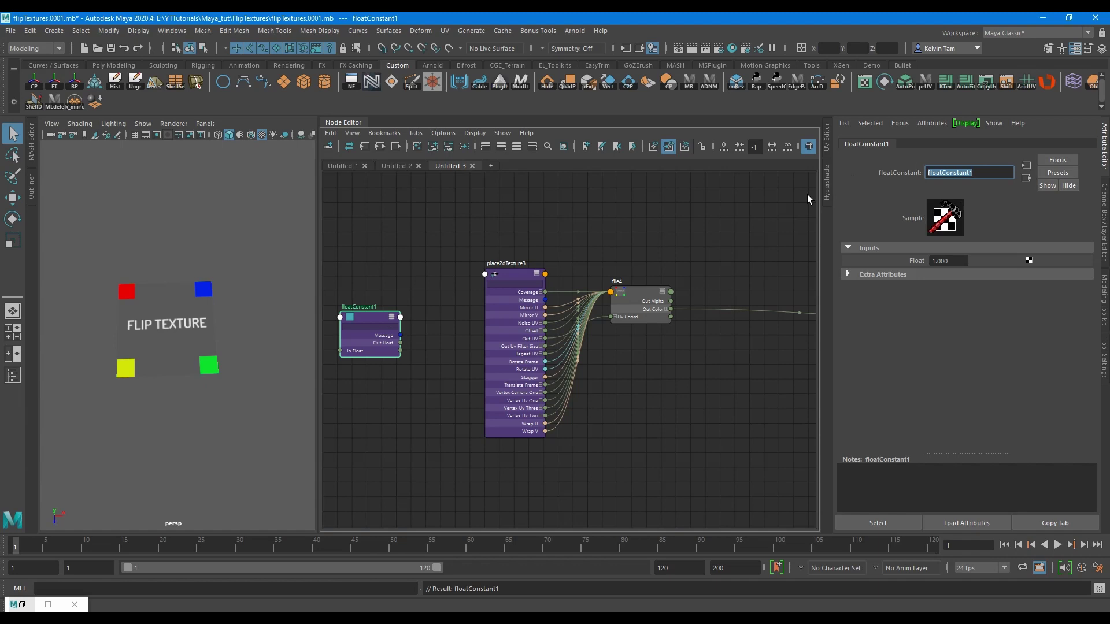
pyautogui.write('RepeatAmount1')
pyautogui.press('Return')
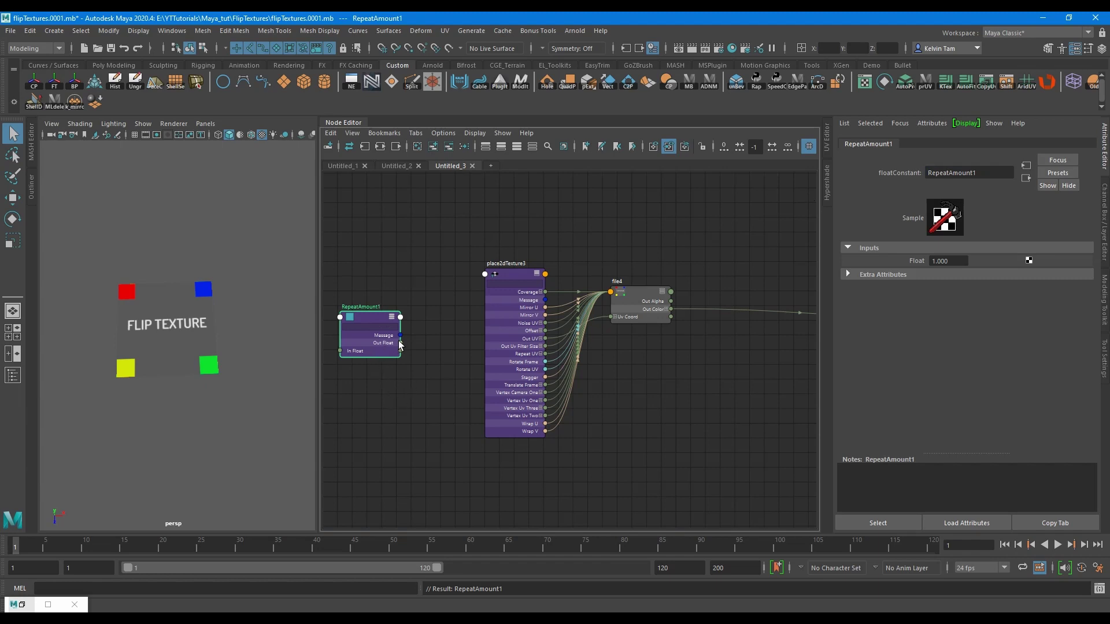
# Display all attributes of the place2dTexture node, including its inputs.
pyautogui.scroll(2, 420, 354)
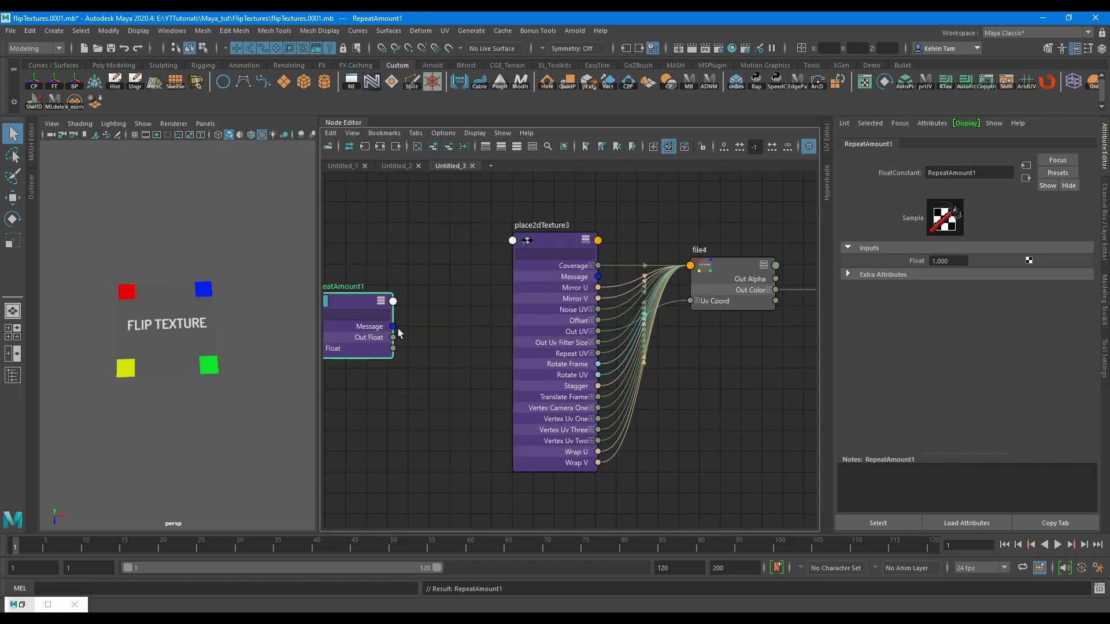
pyautogui.click(545, 242)
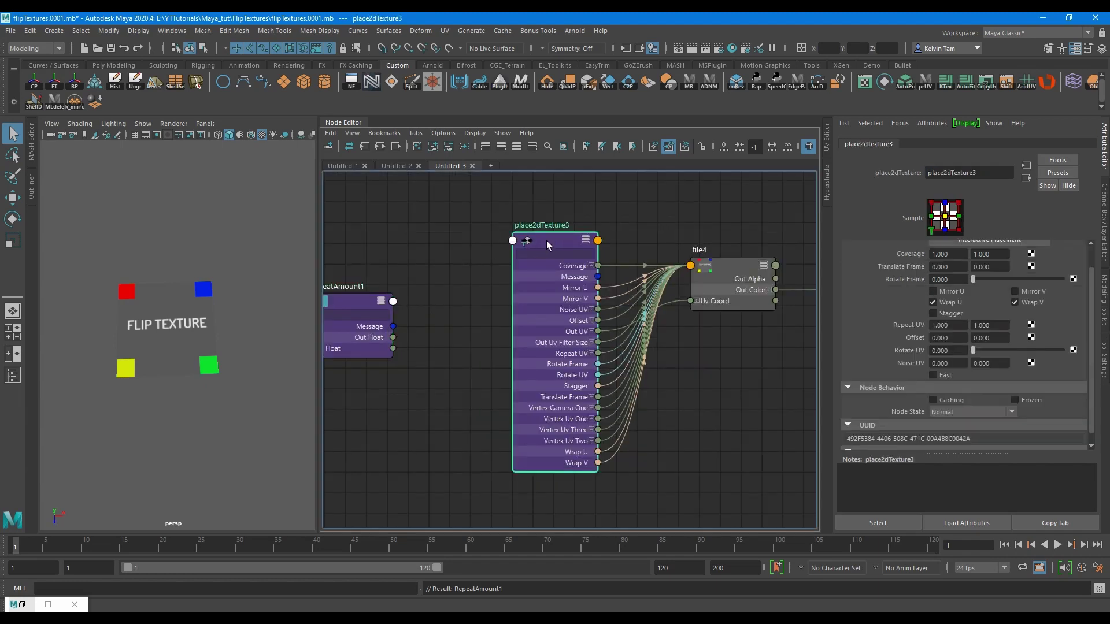
pyautogui.rightClick(547, 241)
pyautogui.click(532, 387)
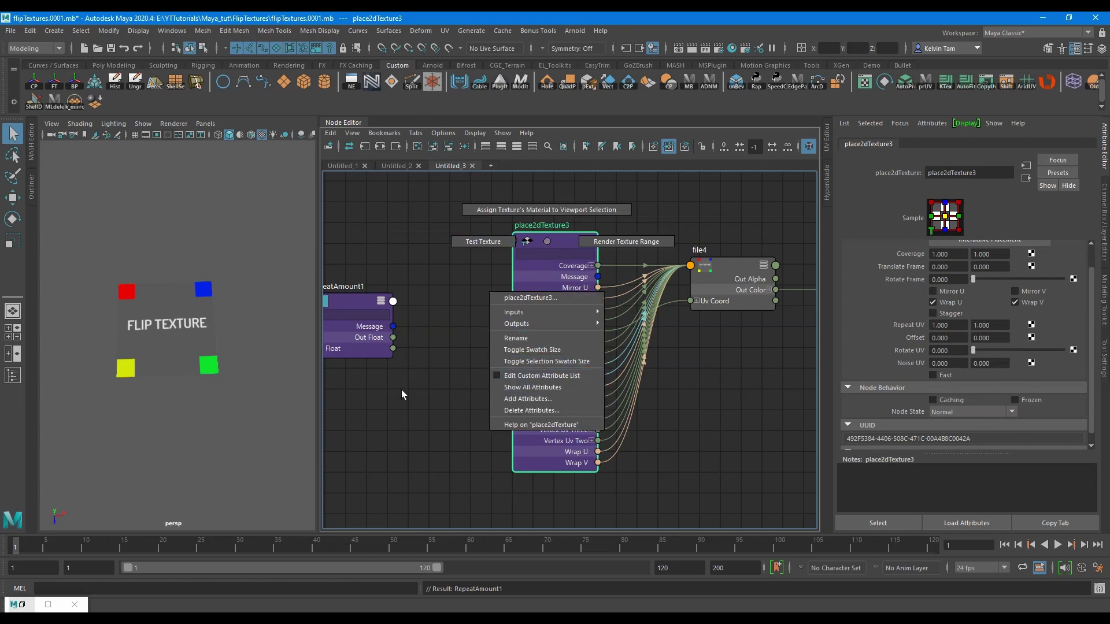
pyautogui.click(521, 146)
# Expand Repeat UV on the place2dTexture node and connect RepeatAmount1's Out Float to both Repeat U and Repeat V.
pyautogui.keyDown('alt'); pyautogui.moveTo(450, 365); pyautogui.dragTo(497, 349, button='middle'); pyautogui.keyUp('alt')
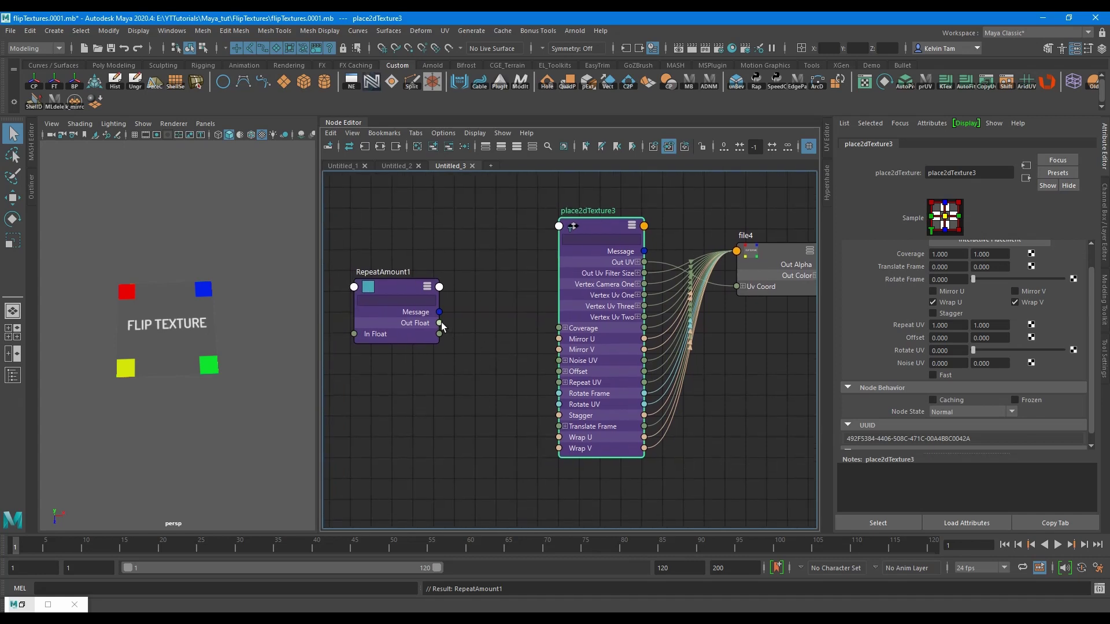
pyautogui.click(565, 382)
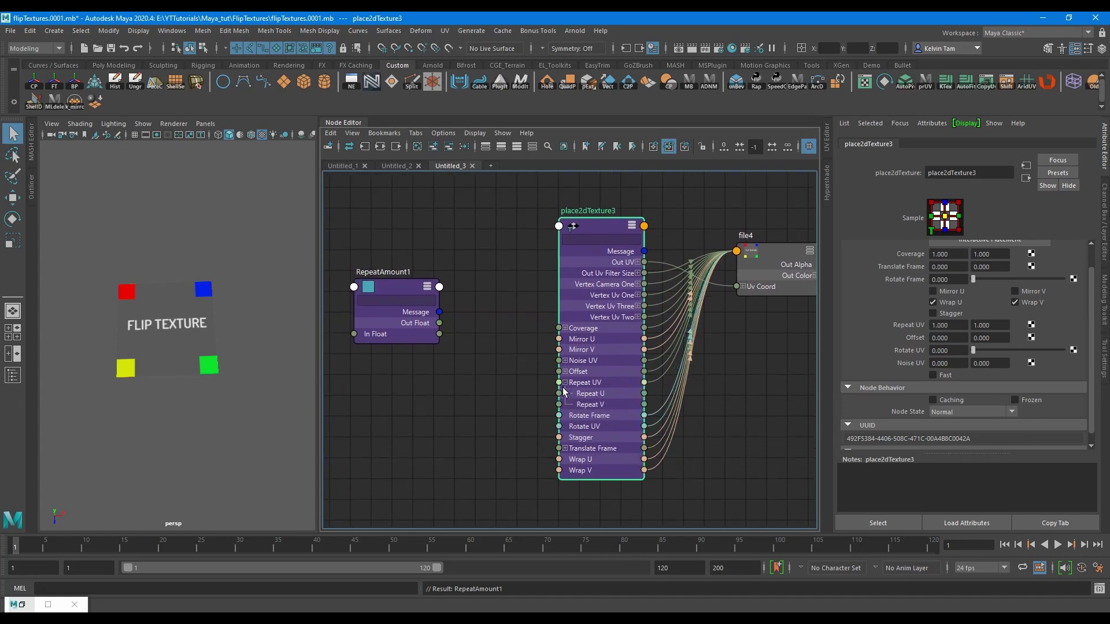
pyautogui.moveTo(558, 394); pyautogui.dragTo(439, 325)
pyautogui.moveTo(508, 373); pyautogui.dragTo(560, 407)
pyautogui.keyDown('alt'); pyautogui.moveTo(685, 442); pyautogui.dragTo(636, 445, button='middle'); pyautogui.keyUp('alt')
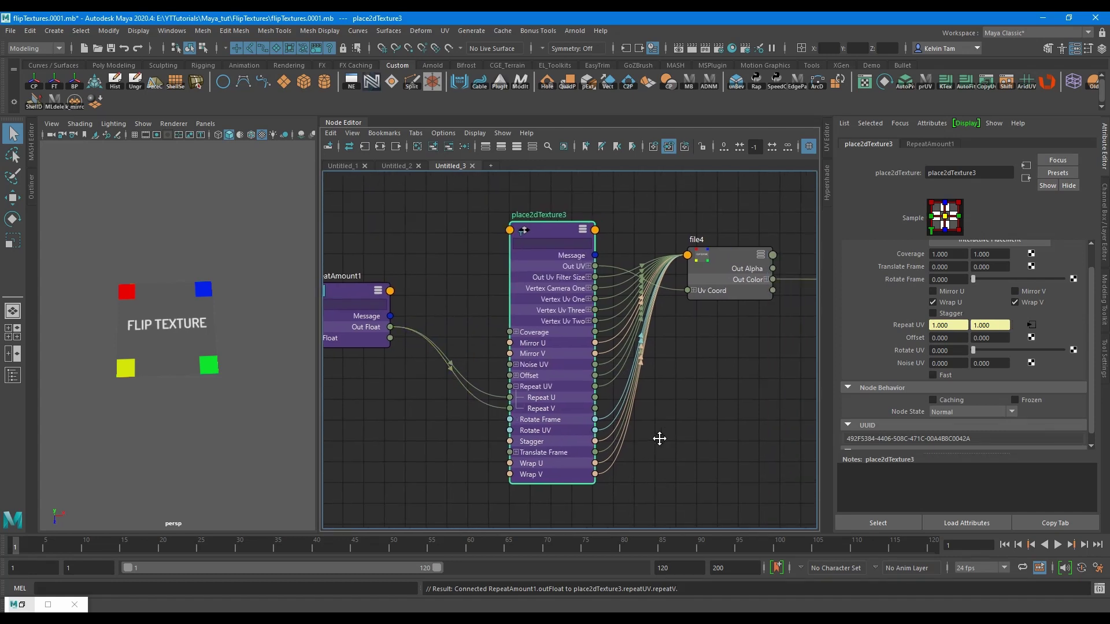
# Widen the gap between the place2dTexture and file nodes, and expand the file node's Uv Coord into U and V.
pyautogui.click(353, 286)
pyautogui.keyDown('alt'); pyautogui.moveTo(631, 324); pyautogui.dragTo(573, 352, button='middle'); pyautogui.keyUp('alt')
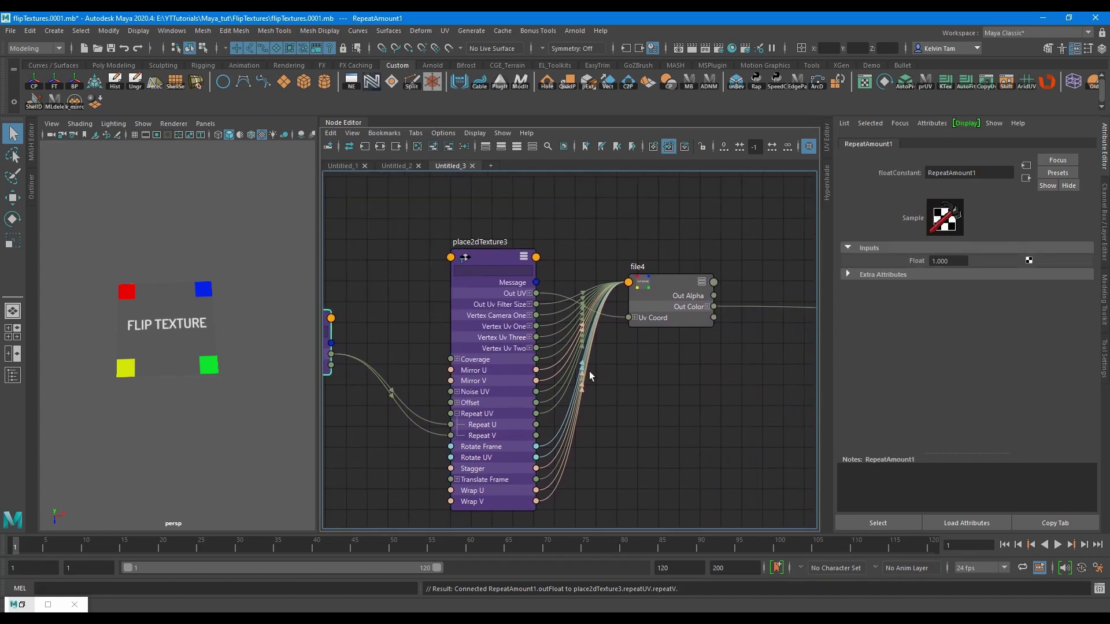
pyautogui.moveTo(491, 259); pyautogui.dragTo(471, 251)
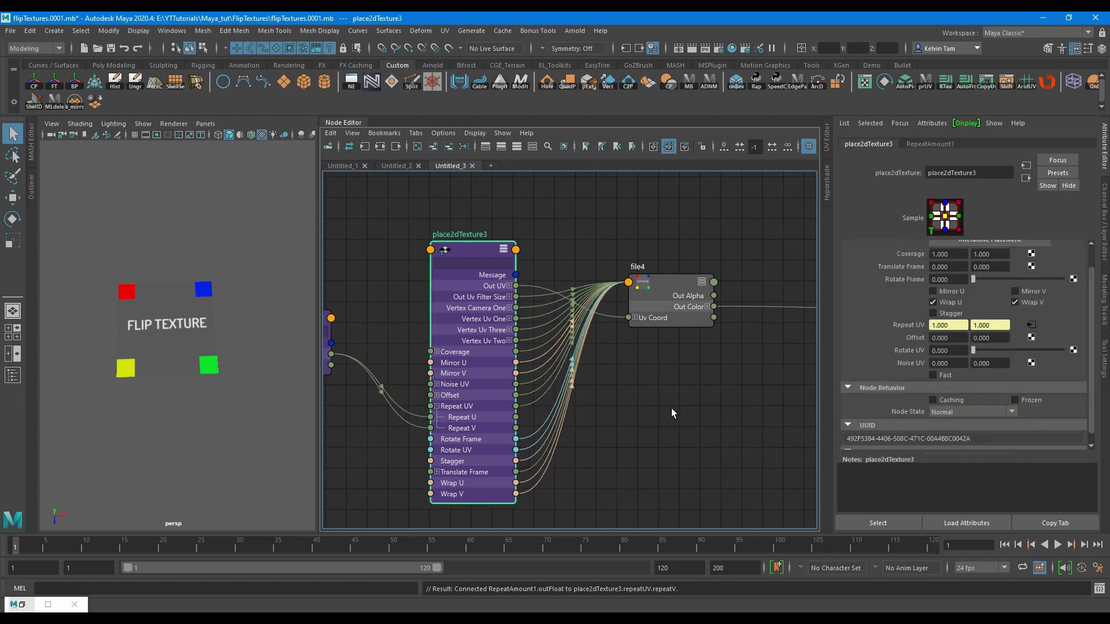
pyautogui.scroll(-1, 672, 409)
pyautogui.keyDown('alt'); pyautogui.moveTo(631, 416); pyautogui.dragTo(478, 445, button='middle'); pyautogui.keyUp('alt')
pyautogui.moveTo(525, 352); pyautogui.dragTo(622, 336)
pyautogui.click(592, 352)
pyautogui.scroll(2, 547, 389)
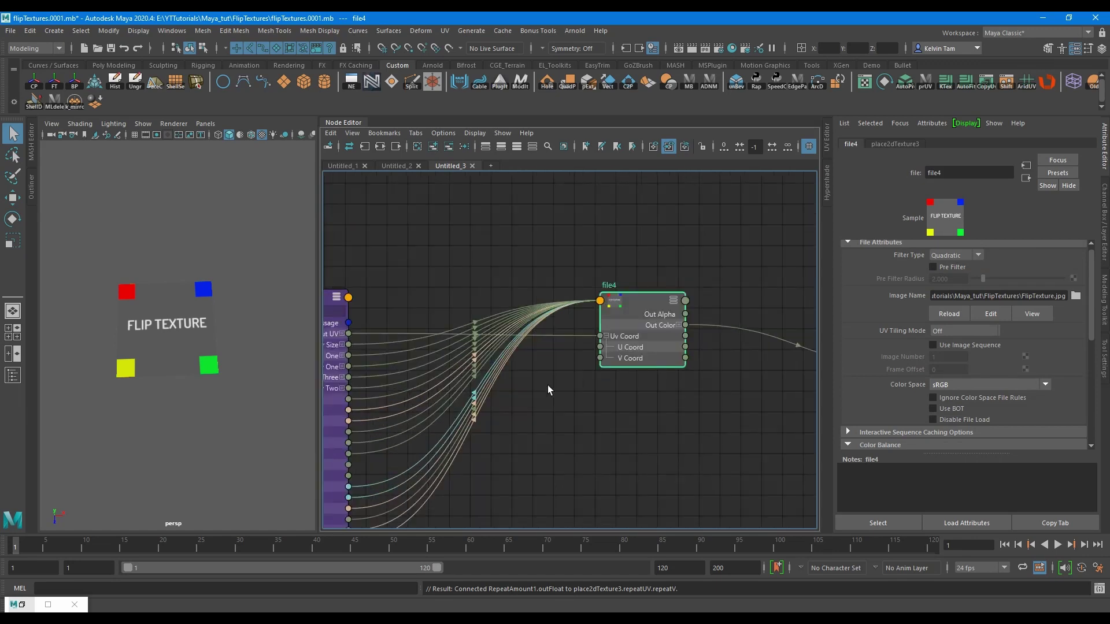
# Create a multiplyDivide node above the place2dTexture-to-file connections and display all its attributes.
pyautogui.click(456, 232)
pyautogui.press('Tab')
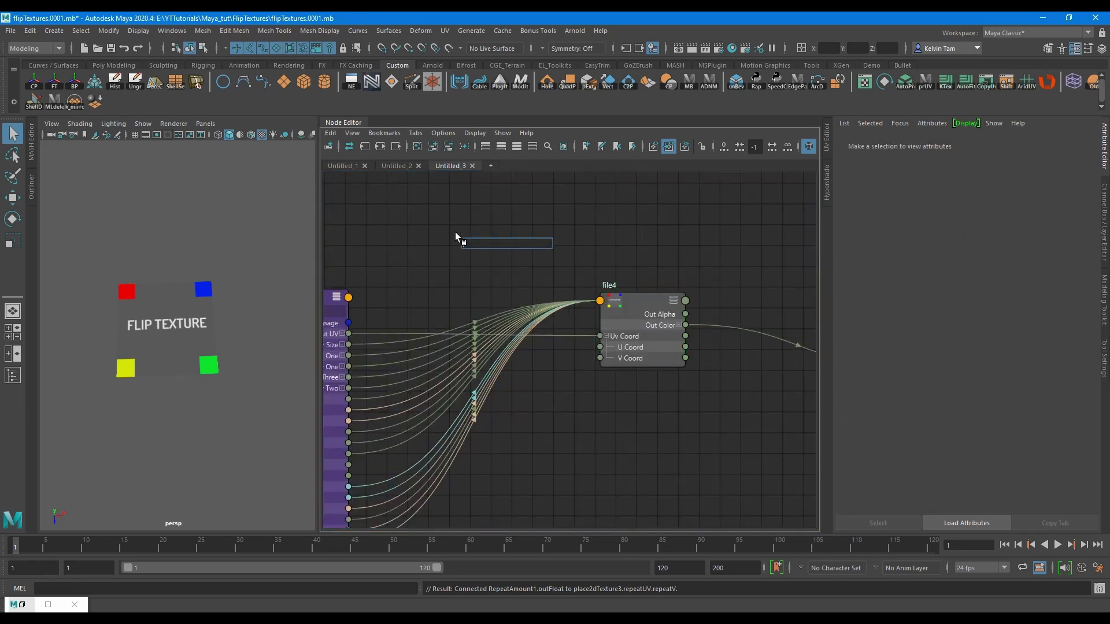
pyautogui.write('multi')
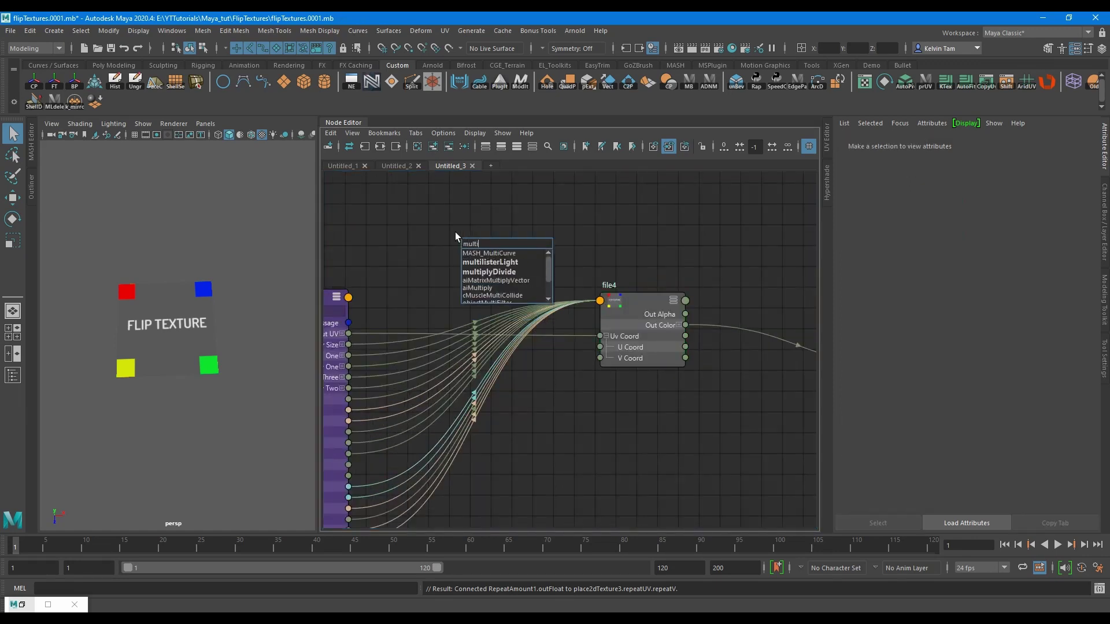
pyautogui.press('Down')
pyautogui.press('Down')
pyautogui.press('Down')
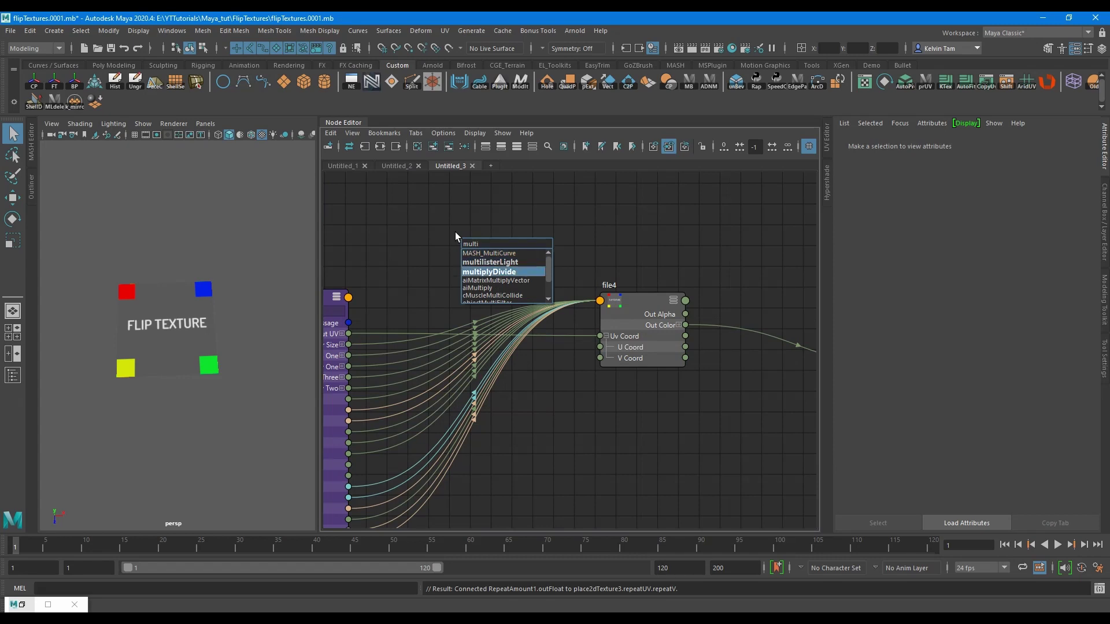
pyautogui.press('Return')
pyautogui.moveTo(490, 250); pyautogui.dragTo(453, 214)
pyautogui.press('3')
pyautogui.click(981, 172)
pyautogui.moveTo(981, 172); pyautogui.dragTo(871, 173)
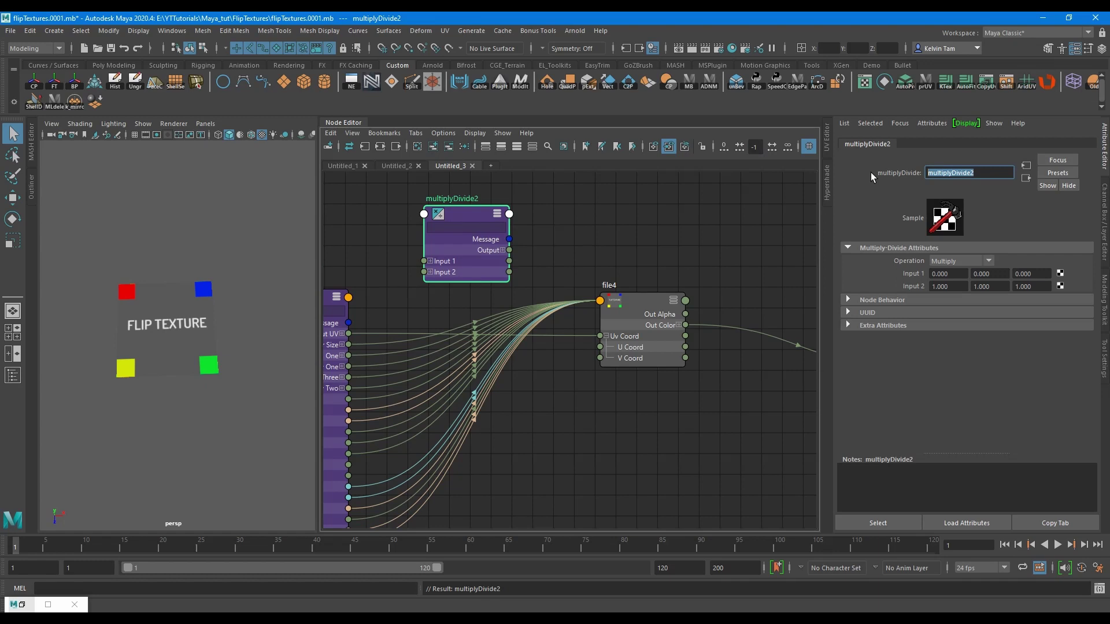
pyautogui.click(489, 186)
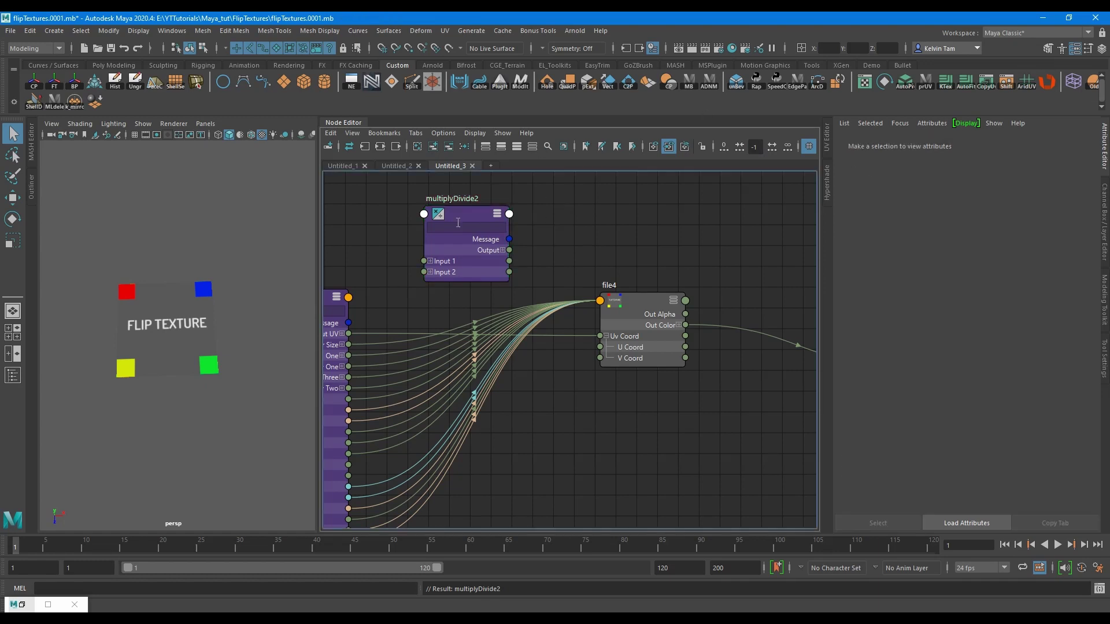
# Expand the multiplyDivide's Input 1 and the place2dTexture's Out UV, and connect Out U to Input 1X.
pyautogui.click(430, 261)
pyautogui.keyDown('alt'); pyautogui.moveTo(566, 250); pyautogui.dragTo(642, 267, button='middle'); pyautogui.keyUp('alt')
pyautogui.moveTo(537, 233); pyautogui.dragTo(537, 220)
pyautogui.click(417, 351)
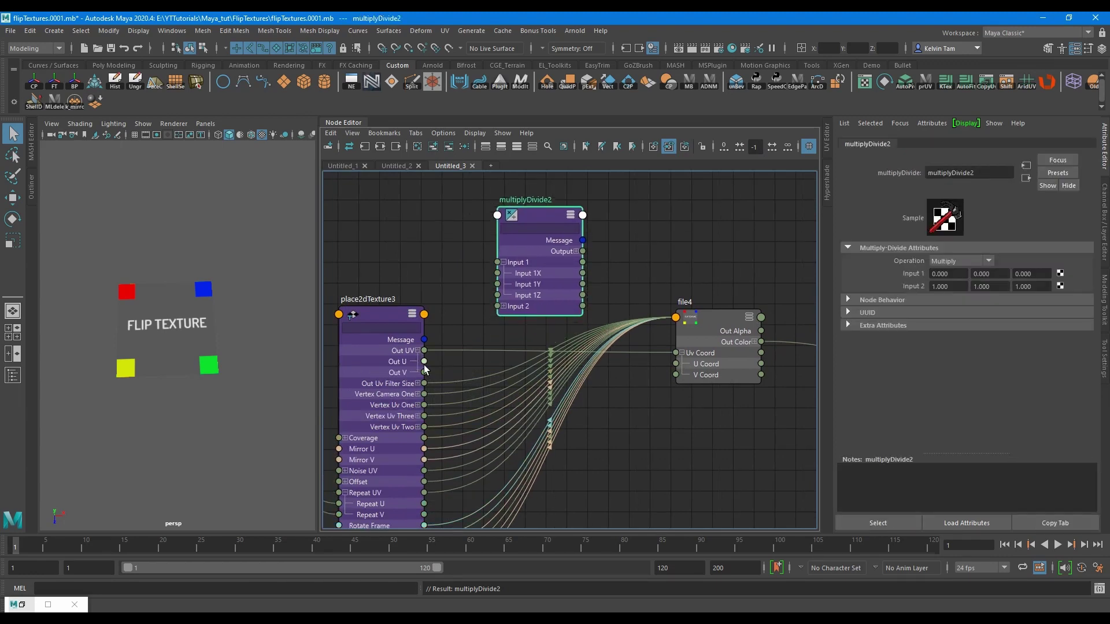
pyautogui.moveTo(423, 361); pyautogui.dragTo(498, 274)
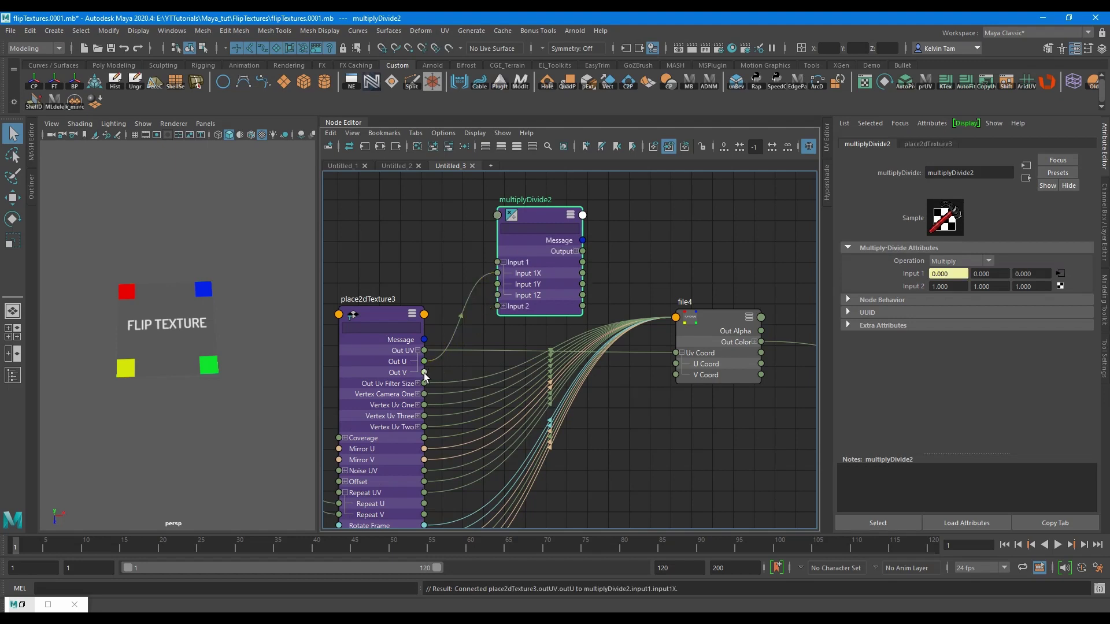
# Connect the place2dTexture's Out V to the multiplyDivide's Input 1Y, and set its Input 2 X and Y values to -1.
pyautogui.moveTo(423, 372); pyautogui.dragTo(498, 285)
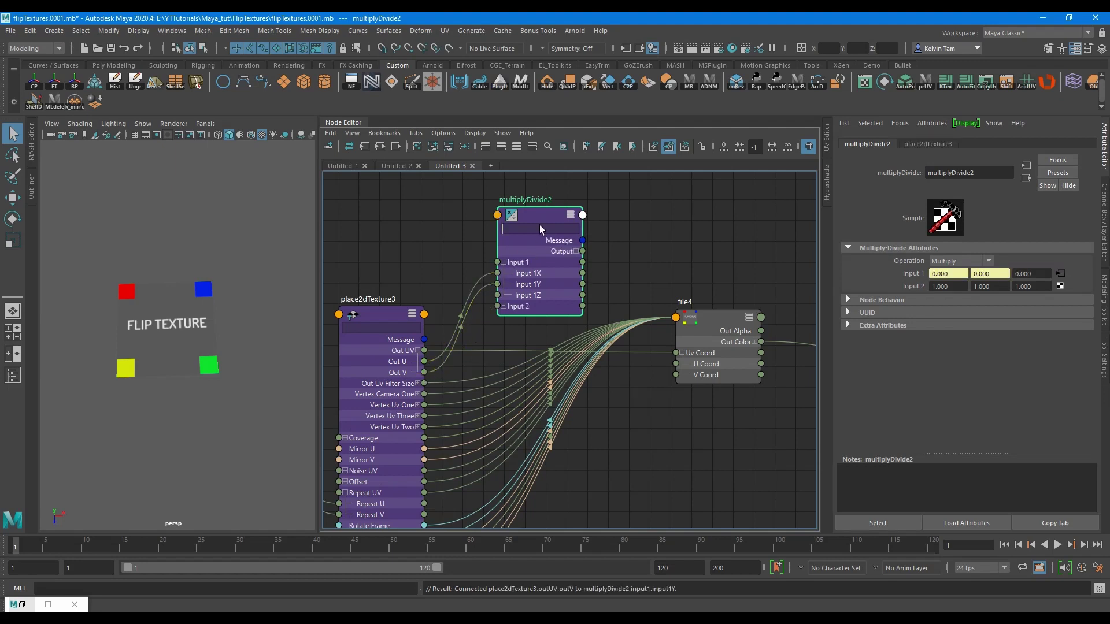
pyautogui.click(930, 287)
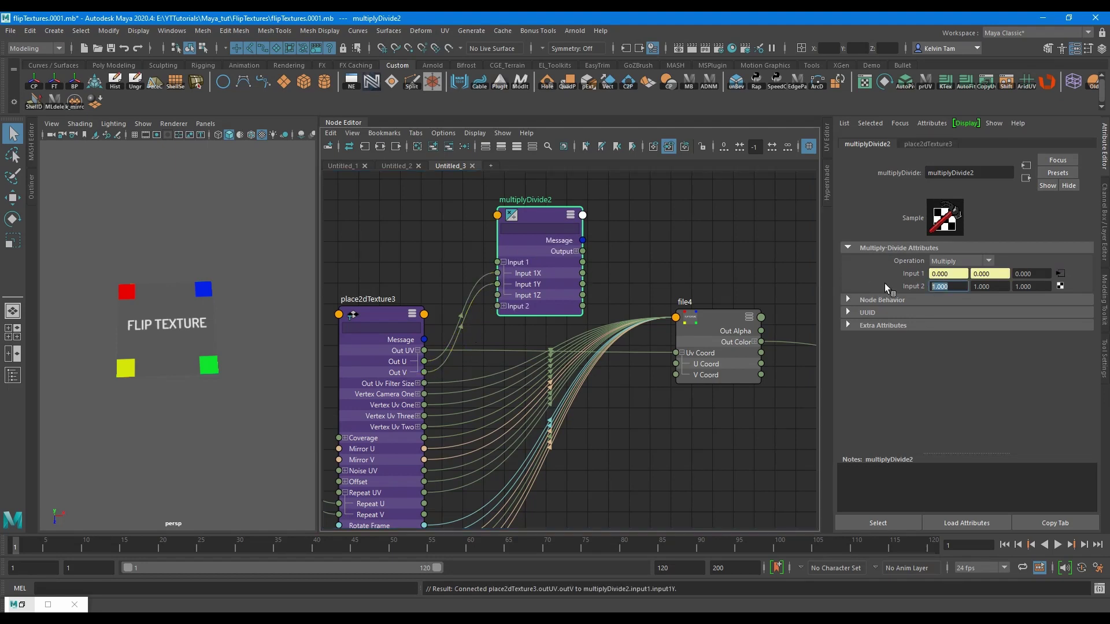
pyautogui.write('-1')
pyautogui.press('Tab')
pyautogui.write('-1')
pyautogui.press('Return')
# Expand the multiplyDivide's Output into X, Y and Z, and move the node slightly up.
pyautogui.moveTo(645, 266); pyautogui.dragTo(587, 271, button='middle')
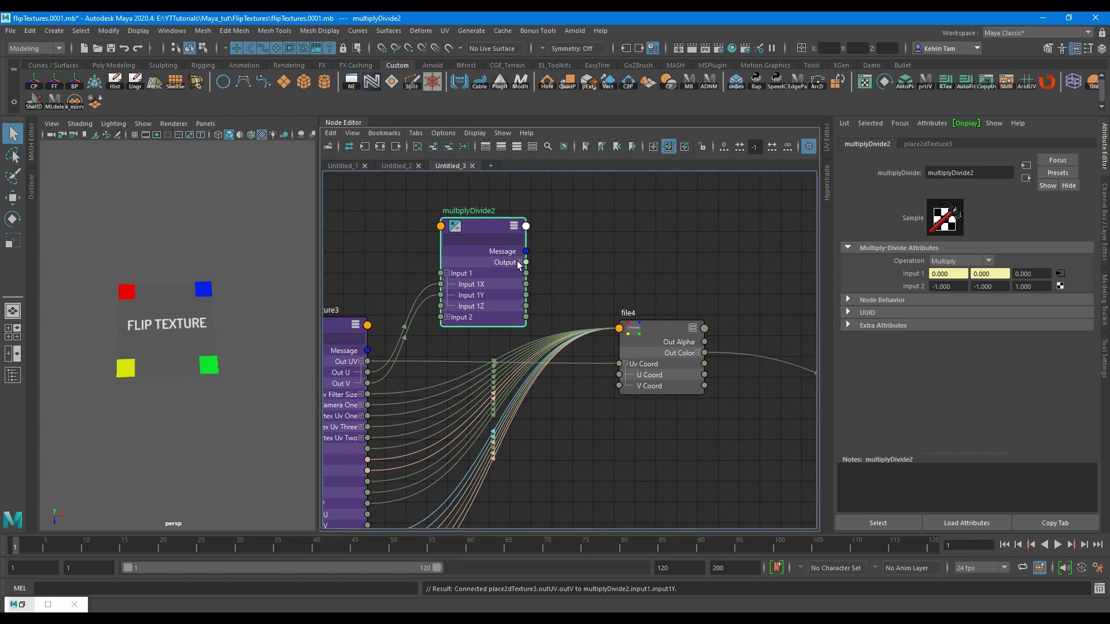
pyautogui.click(519, 261)
pyautogui.moveTo(584, 253); pyautogui.dragTo(544, 334, button='middle')
pyautogui.moveTo(438, 306); pyautogui.dragTo(438, 268)
# Create a condition node above the file node and display all its attributes.
pyautogui.click(588, 265)
pyautogui.press('Tab')
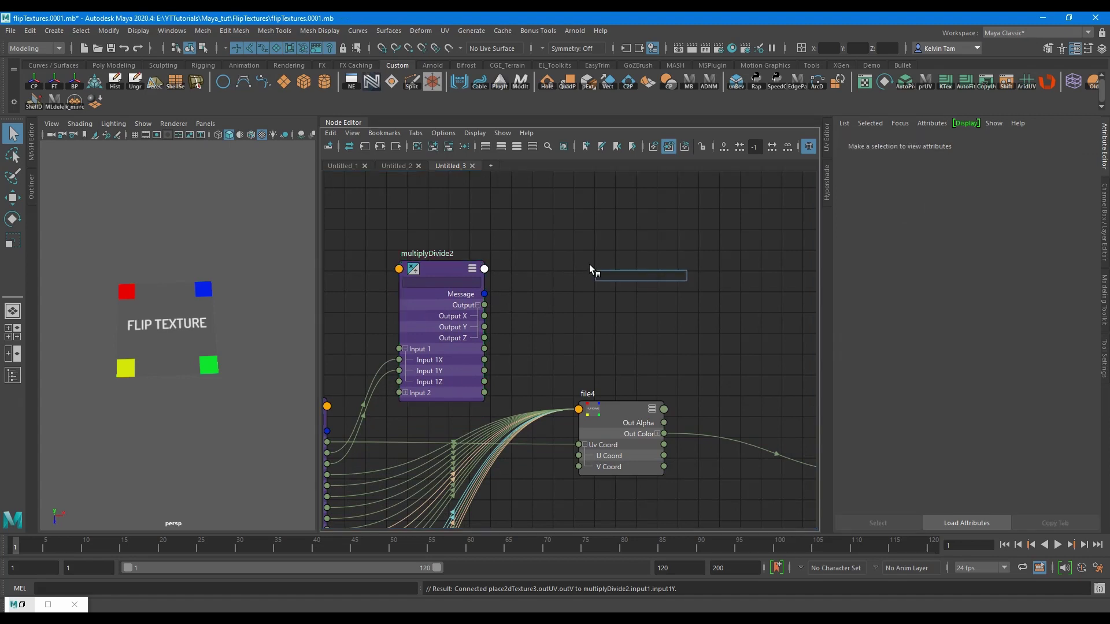
pyautogui.write('con')
pyautogui.press('Down')
pyautogui.press('Down')
pyautogui.press('Down')
pyautogui.press('Down')
pyautogui.press('Return')
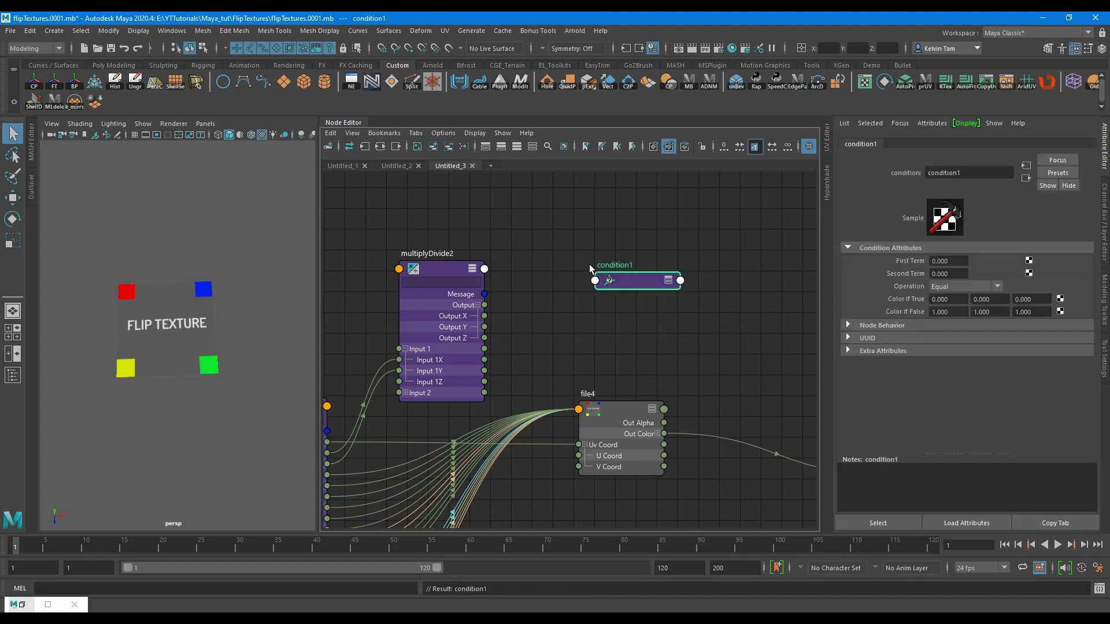
pyautogui.press('3')
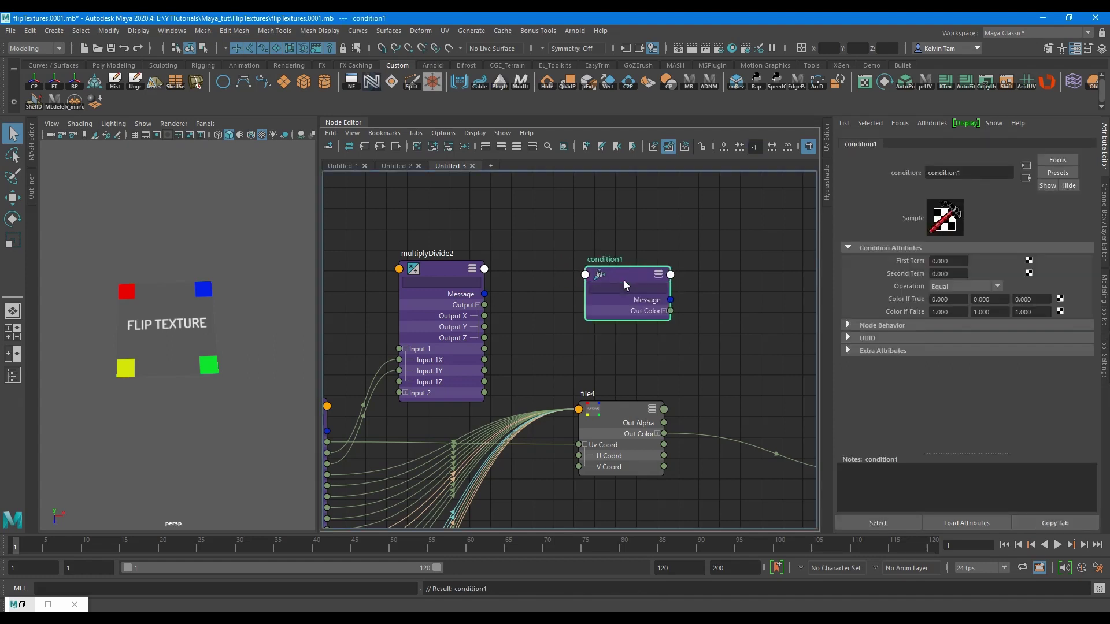
pyautogui.moveTo(622, 265); pyautogui.dragTo(618, 237)
# Rename the condition node as FlipU_Switch1, set its Second Term to 1, and move it up.
pyautogui.moveTo(964, 173); pyautogui.dragTo(803, 166)
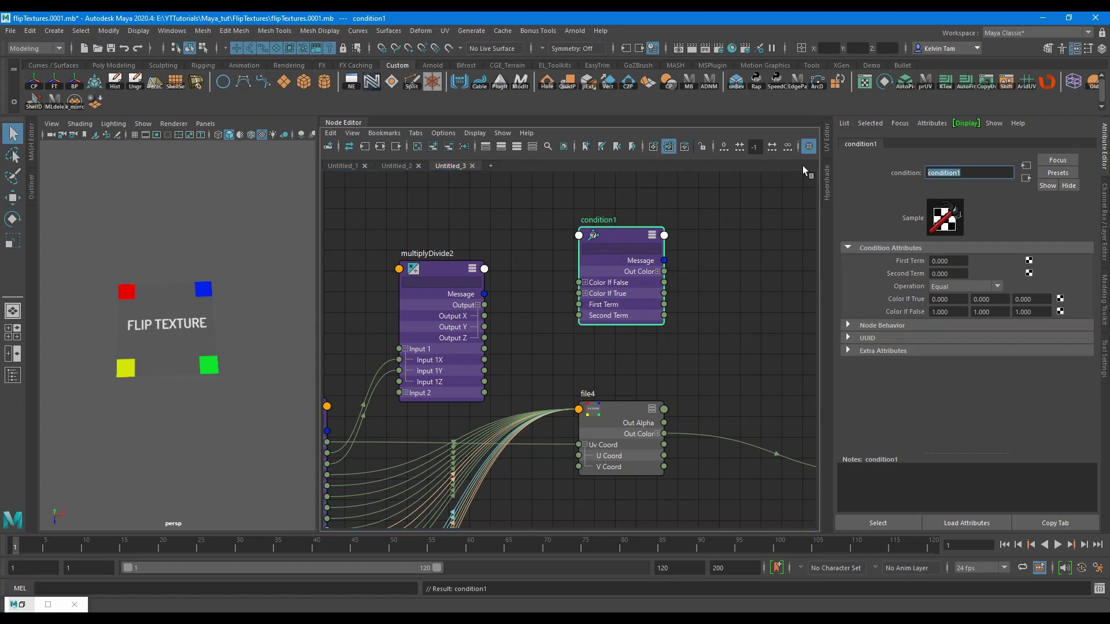
pyautogui.write('FlipU_Switch1')
pyautogui.press('Return')
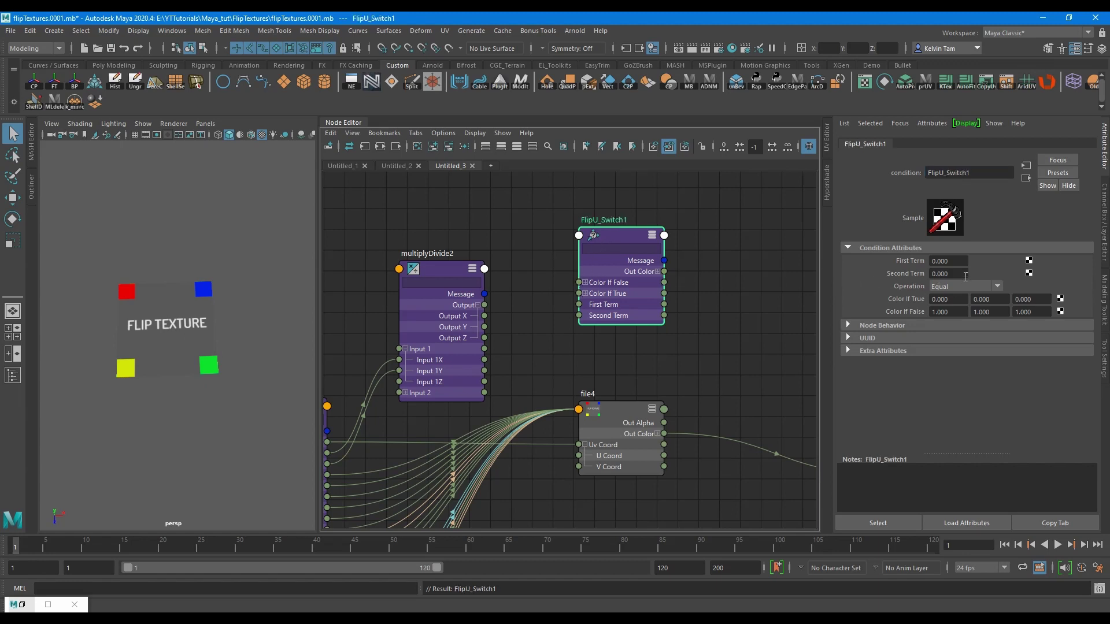
pyautogui.click(964, 275)
pyautogui.moveTo(627, 239); pyautogui.dragTo(623, 203)
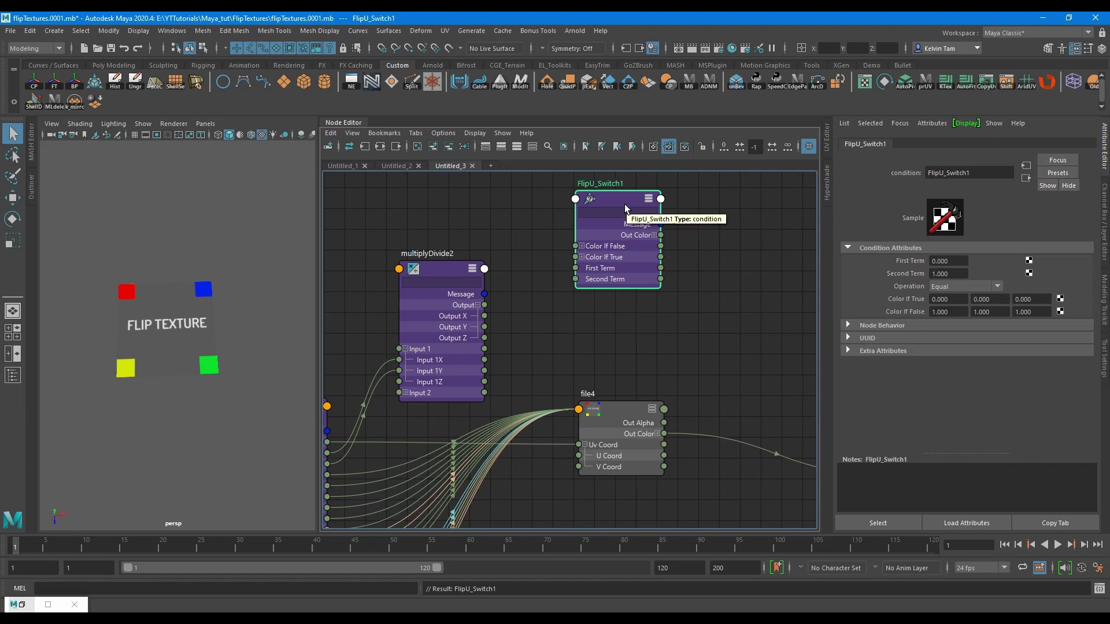
pyautogui.moveTo(624, 205); pyautogui.dragTo(628, 206)
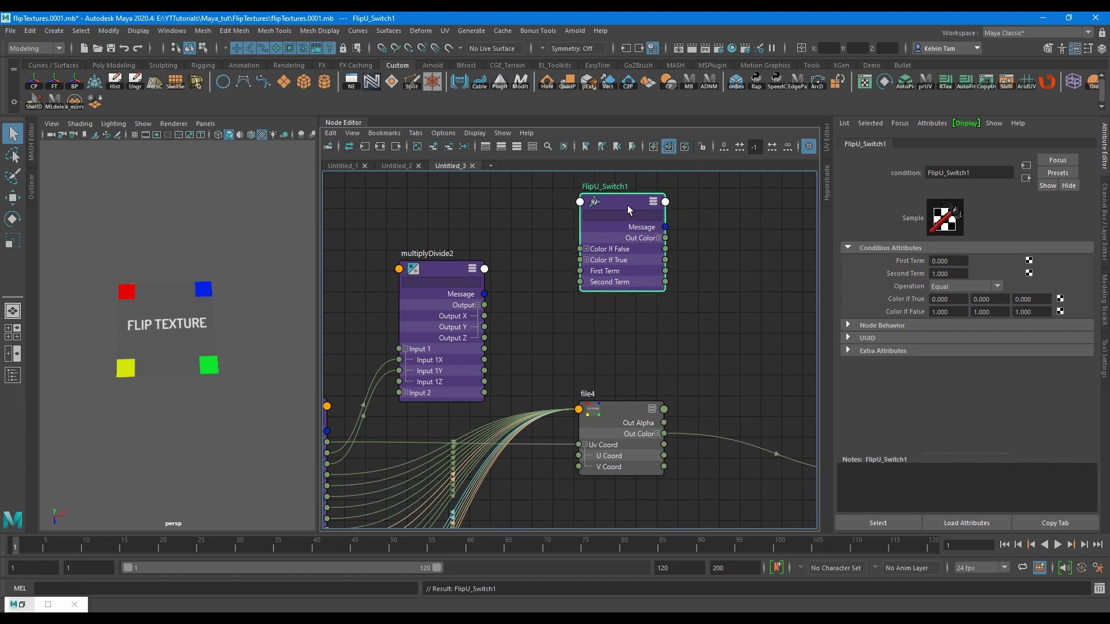
# Duplicate FlipU_Switch1, place the copy below it with all attributes displayed, and rename it as FlipV_Switch1.
pyautogui.hotkey('ctrl', 'd')
pyautogui.moveTo(746, 347); pyautogui.dragTo(626, 311)
pyautogui.press('4')
pyautogui.click(960, 178)
pyautogui.press('BackSpace')
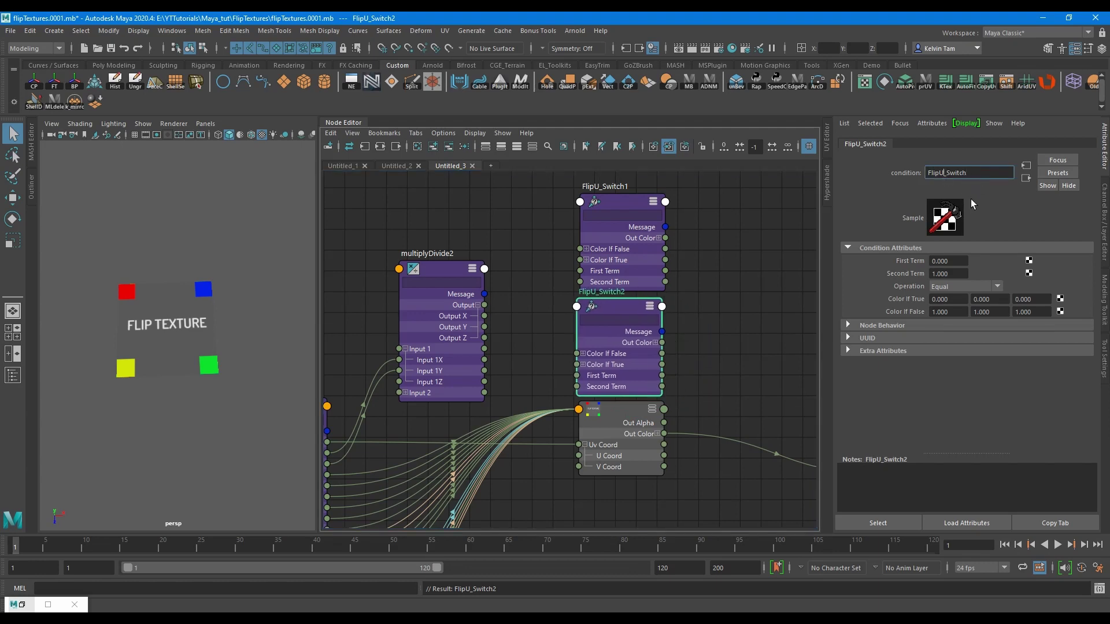
pyautogui.press('BackSpace')
pyautogui.write('V')
pyautogui.press('Return')
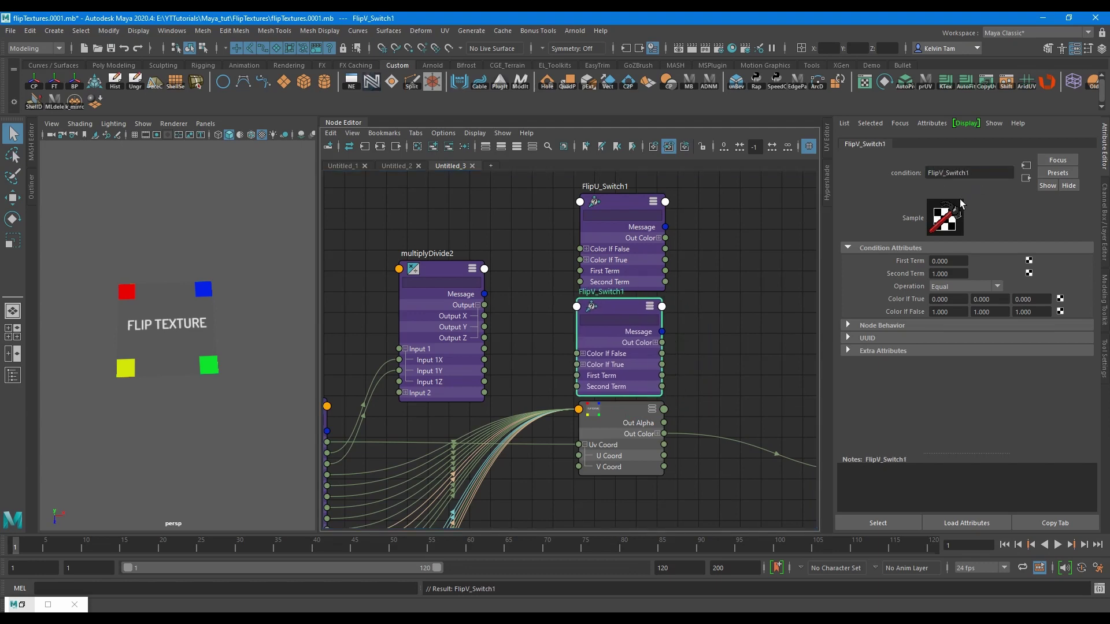
# Space the two switch nodes apart vertically so FlipU_Switch1 sits clear above FlipV_Switch1 and the file node.
pyautogui.keyDown('alt'); pyautogui.moveTo(694, 238); pyautogui.dragTo(674, 317, button='middle'); pyautogui.keyUp('alt')
pyautogui.moveTo(592, 276); pyautogui.dragTo(591, 224)
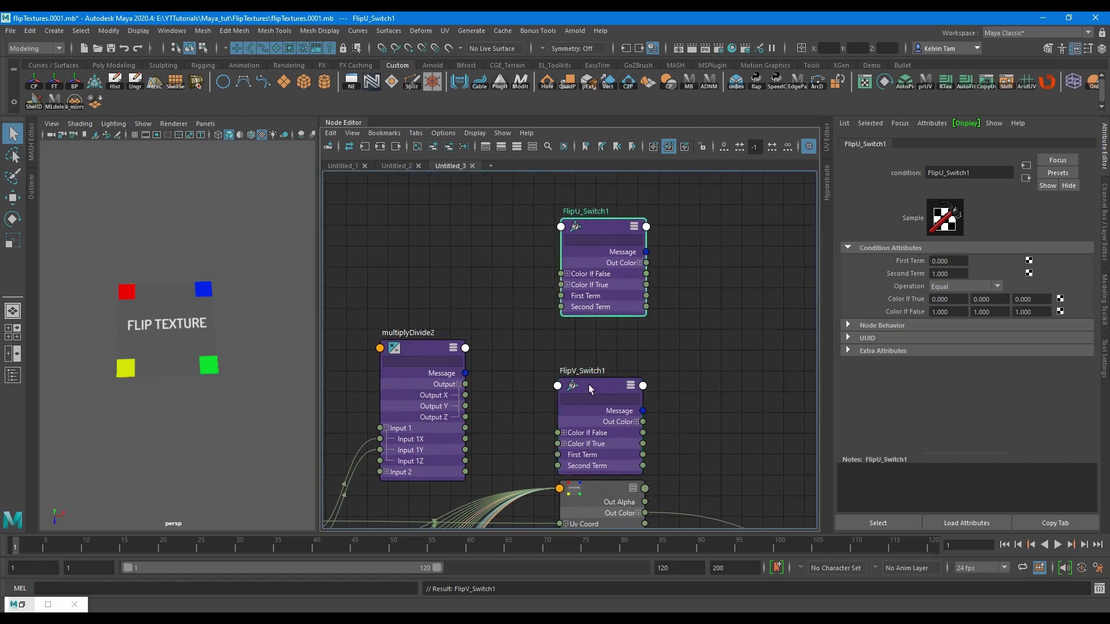
pyautogui.moveTo(588, 384); pyautogui.dragTo(599, 352)
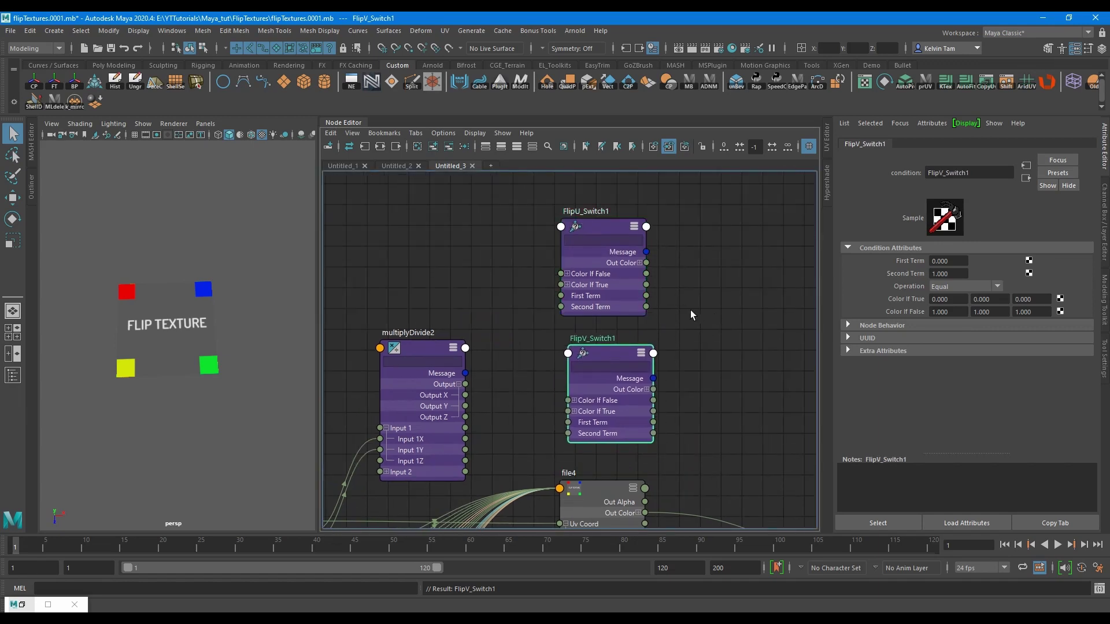
pyautogui.keyDown('alt'); pyautogui.moveTo(686, 307); pyautogui.dragTo(803, 282, button='middle'); pyautogui.keyUp('alt')
pyautogui.scroll(-2, 612, 335)
pyautogui.scroll(2, 612, 335)
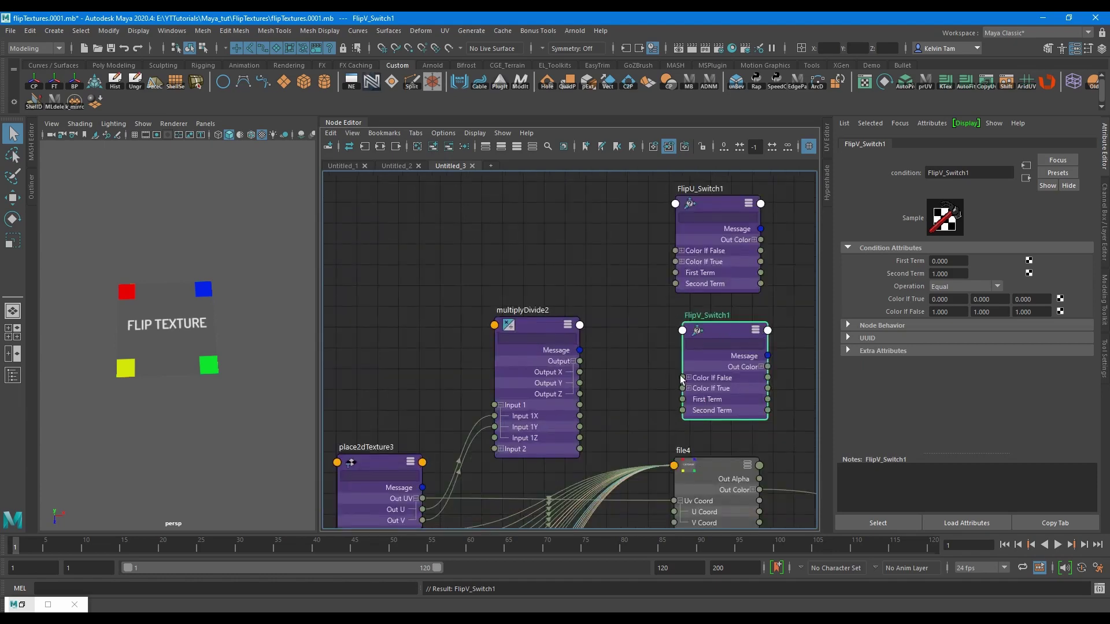
# Move the file and lambert nodes further right of the switches, and shift the multiplyDivide node slightly up.
pyautogui.scroll(-3, 751, 417)
pyautogui.keyDown('alt'); pyautogui.moveTo(752, 415); pyautogui.dragTo(546, 366, button='middle'); pyautogui.keyUp('alt')
pyautogui.moveTo(525, 408); pyautogui.dragTo(607, 404)
pyautogui.moveTo(687, 393); pyautogui.dragTo(769, 393)
pyautogui.scroll(2, 471, 307)
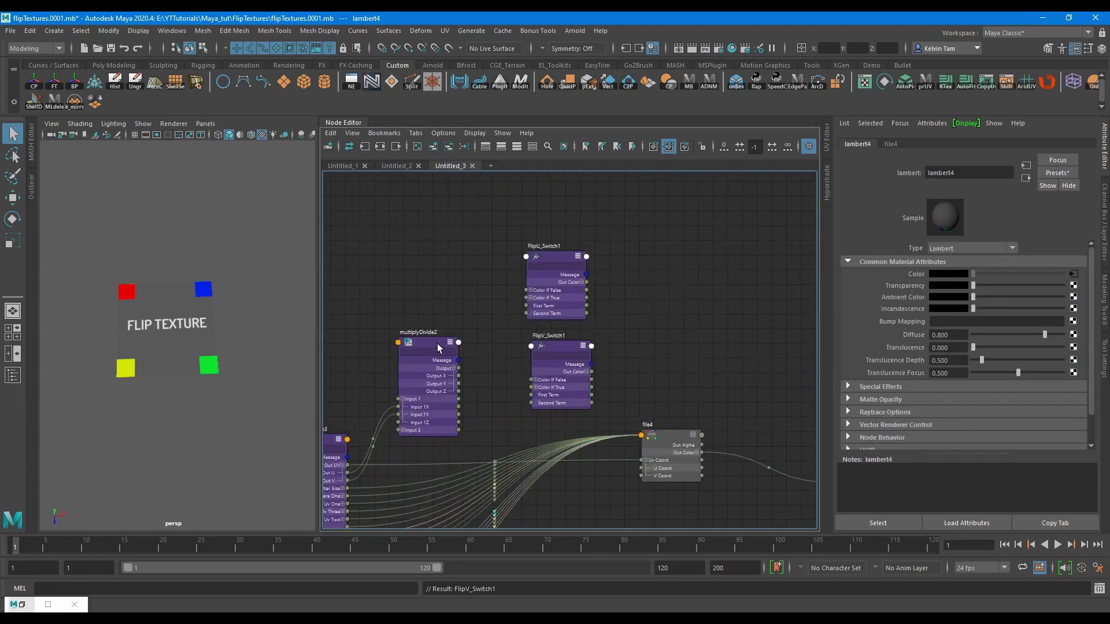
pyautogui.moveTo(438, 347); pyautogui.dragTo(431, 325)
pyautogui.scroll(2, 433, 325)
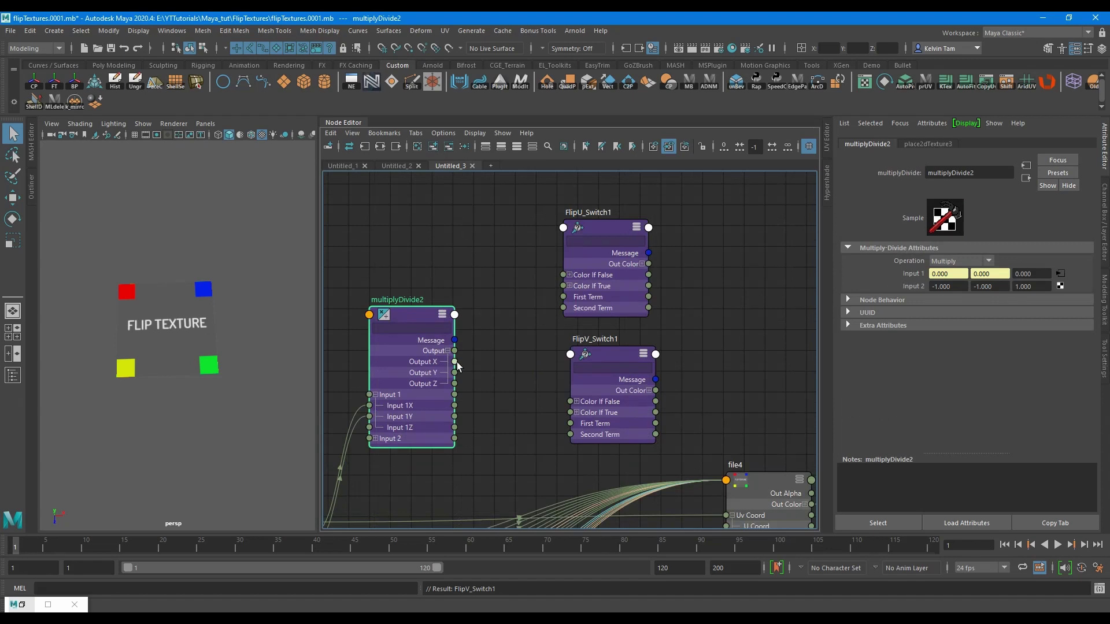
# Expand FlipU_Switch1's Color If True and Color If False, move it up, and connect the multiplyDivide's Output X to Color If True R.
pyautogui.click(570, 285)
pyautogui.moveTo(601, 229); pyautogui.dragTo(589, 189)
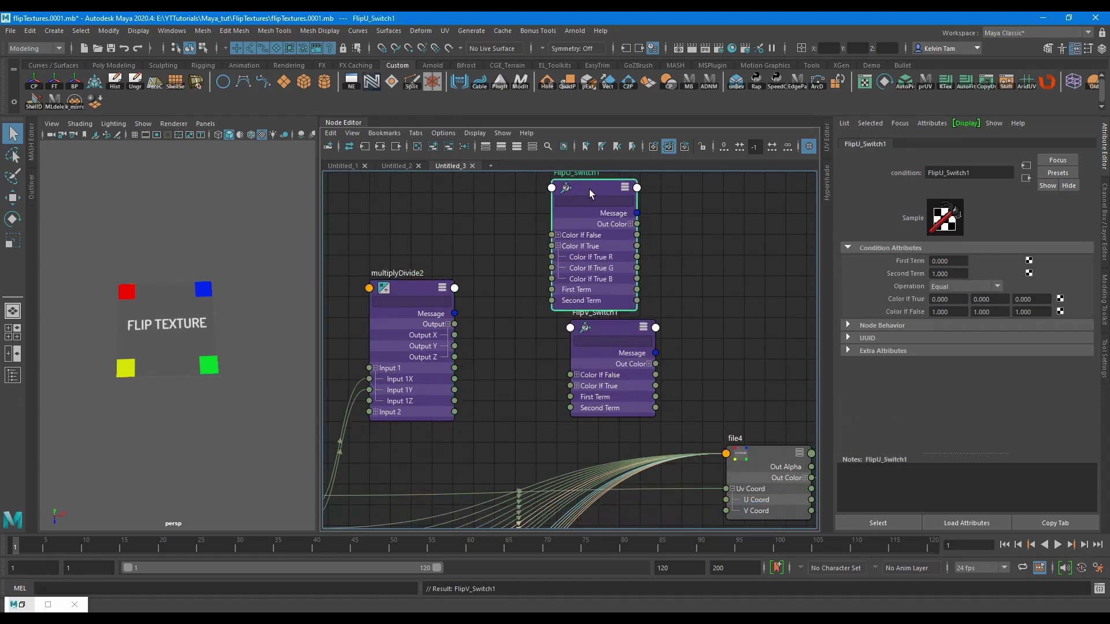
pyautogui.click(558, 235)
pyautogui.keyDown('alt'); pyautogui.moveTo(679, 243); pyautogui.dragTo(681, 382, button='middle'); pyautogui.keyUp('alt')
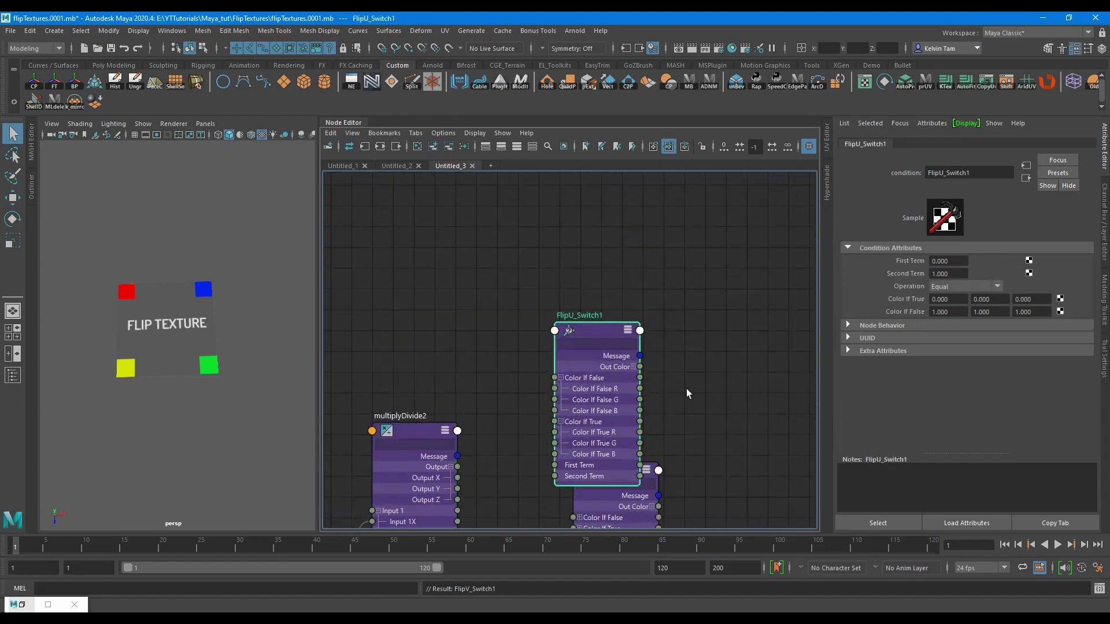
pyautogui.moveTo(591, 330); pyautogui.dragTo(599, 132)
pyautogui.keyDown('alt'); pyautogui.moveTo(717, 334); pyautogui.dragTo(744, 416, button='middle'); pyautogui.keyUp('alt')
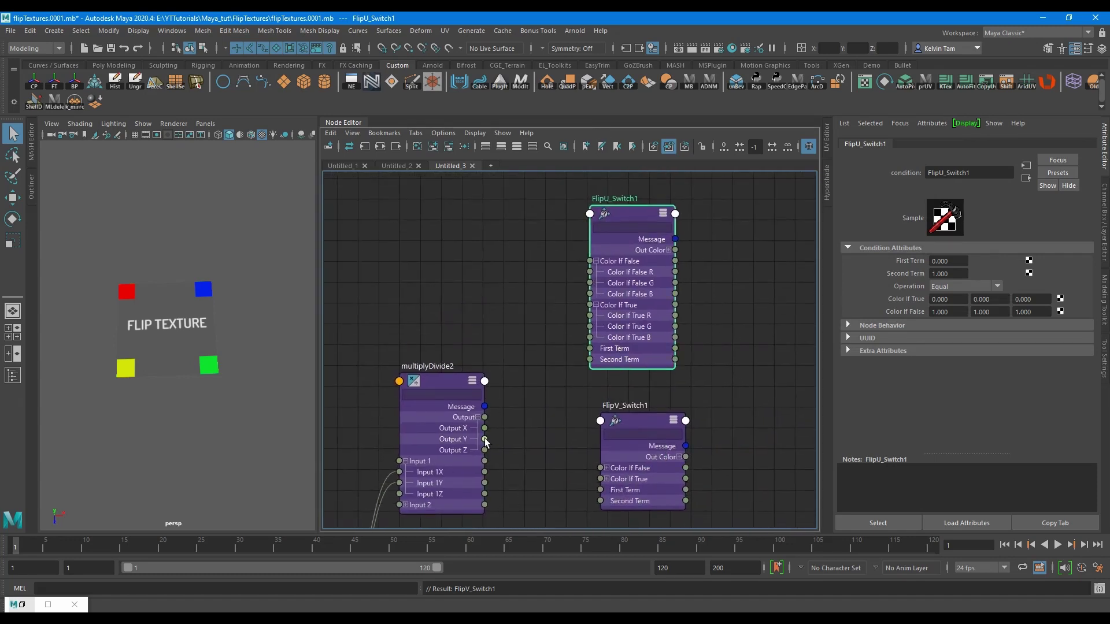
pyautogui.moveTo(484, 427); pyautogui.dragTo(590, 316)
# Expand FlipV_Switch1's Color If True and connect the multiplyDivide's Output Y to its Color If True G.
pyautogui.click(606, 478)
pyautogui.keyDown('alt'); pyautogui.moveTo(715, 466); pyautogui.dragTo(705, 358, button='middle'); pyautogui.keyUp('alt')
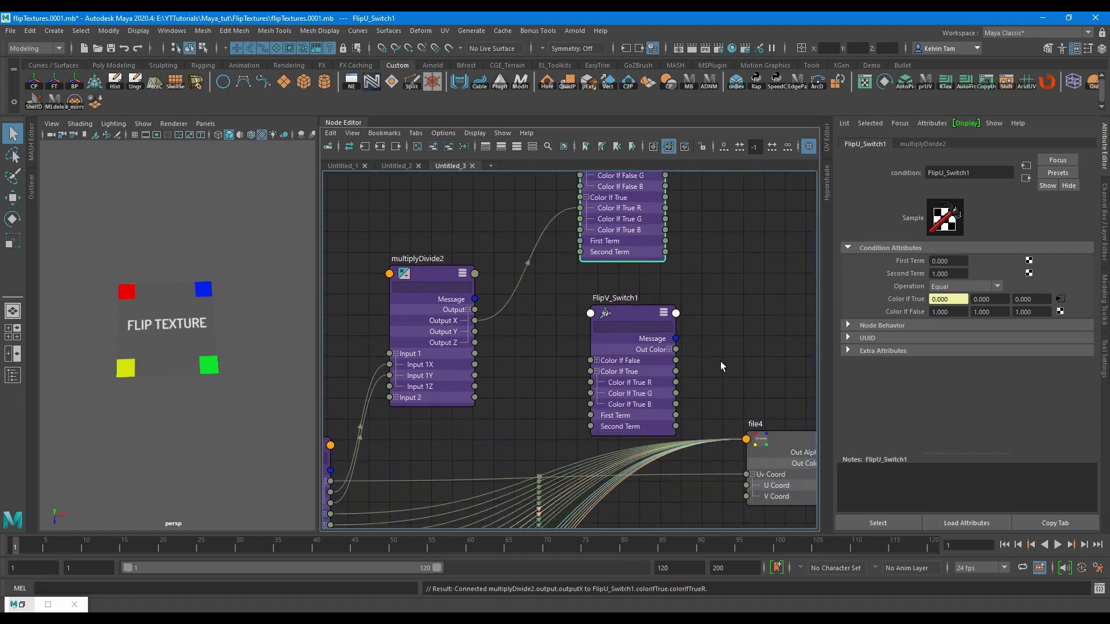
pyautogui.moveTo(644, 318); pyautogui.dragTo(640, 305)
pyautogui.moveTo(475, 331); pyautogui.dragTo(595, 378)
# Connect the place2dTexture's Out U to FlipU_Switch1's Color If False R and Out V to FlipV_Switch1's Color If False G.
pyautogui.scroll(-2, 554, 355)
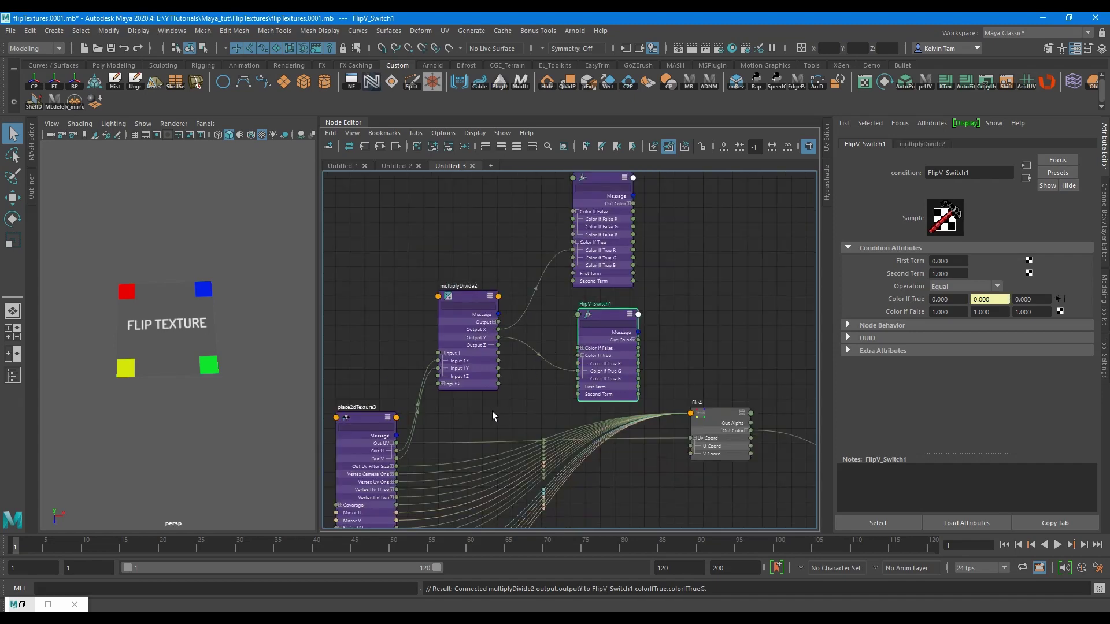
pyautogui.moveTo(396, 452); pyautogui.dragTo(572, 219)
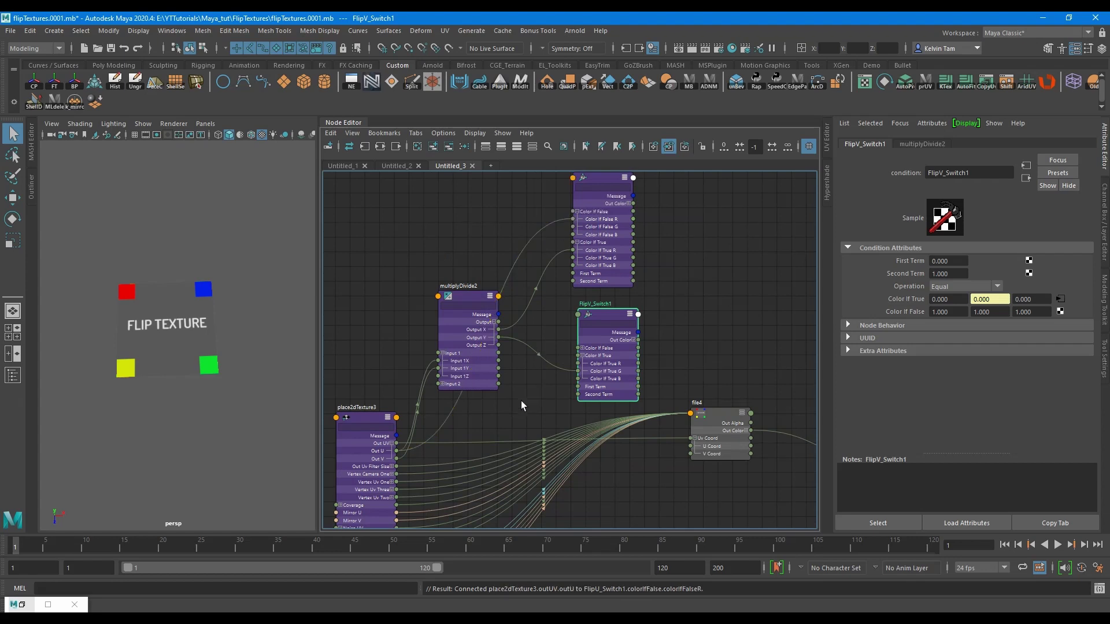
pyautogui.moveTo(397, 458); pyautogui.dragTo(577, 380)
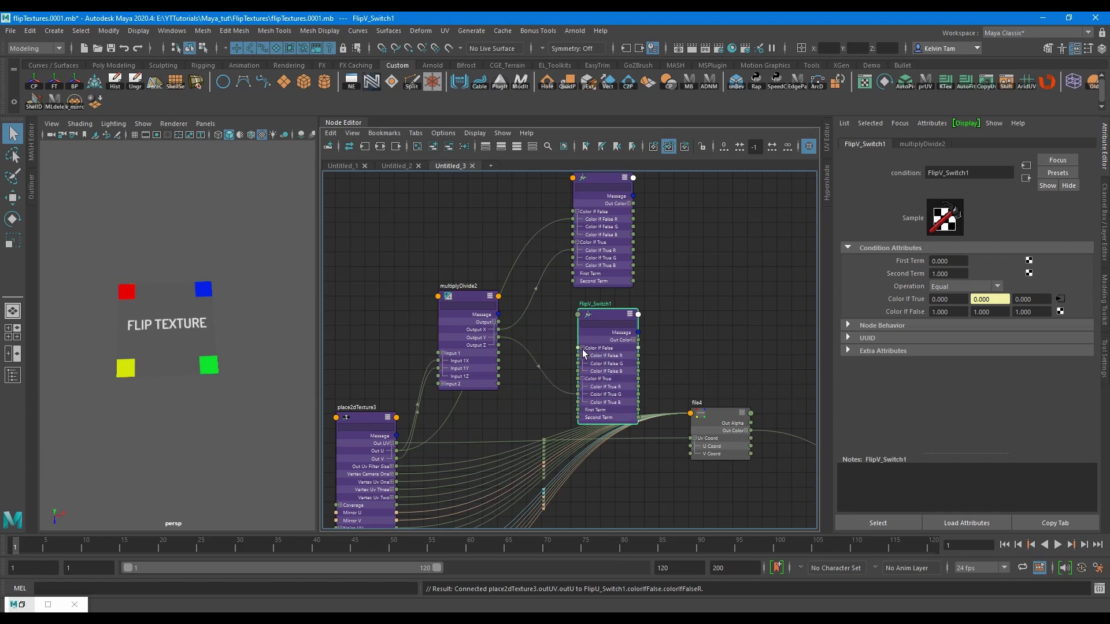
pyautogui.scroll(3, 460, 429)
pyautogui.moveTo(369, 470); pyautogui.dragTo(627, 337)
# Move the file node up and further to the right, away from the switch nodes.
pyautogui.scroll(-3, 588, 304)
pyautogui.keyDown('alt'); pyautogui.moveTo(586, 292); pyautogui.dragTo(471, 298, button='middle'); pyautogui.keyUp('alt')
pyautogui.moveTo(575, 376); pyautogui.dragTo(658, 271)
pyautogui.keyDown('alt'); pyautogui.moveTo(628, 360); pyautogui.dragTo(582, 422, button='middle'); pyautogui.keyUp('alt')
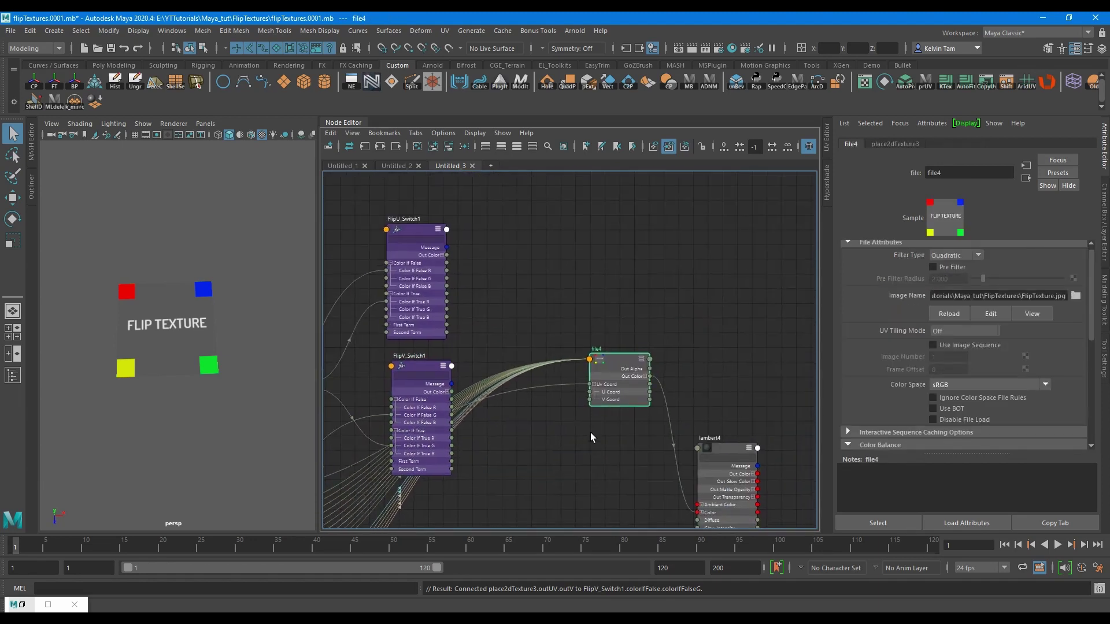
# Expand FlipU_Switch1's Out Color and connect Out Color R to the file node's U Coord.
pyautogui.click(442, 256)
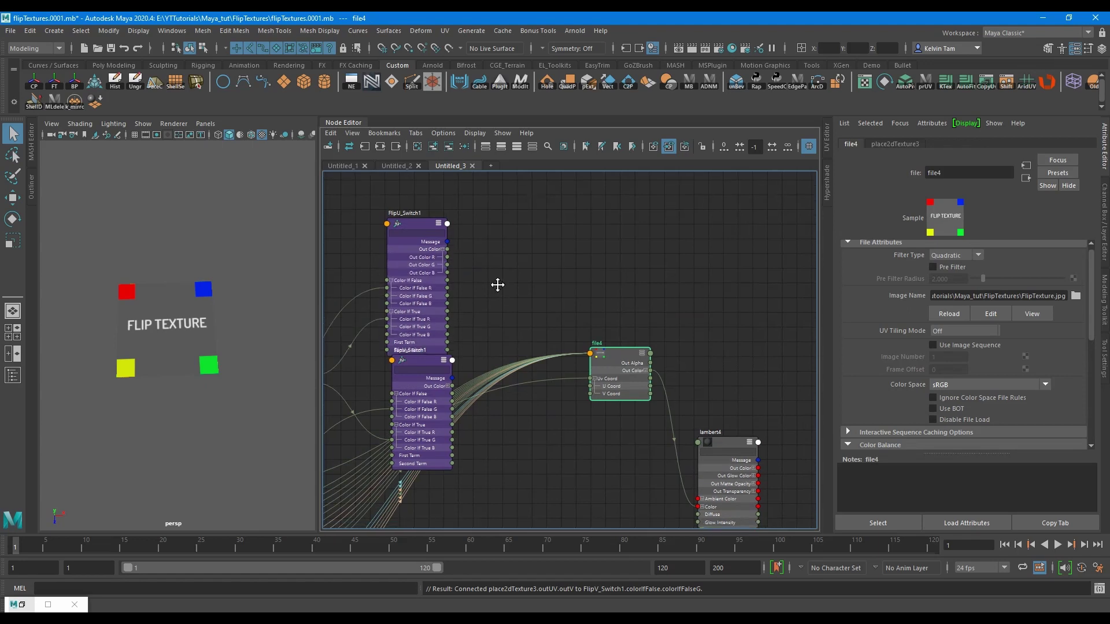
pyautogui.scroll(3, 496, 289)
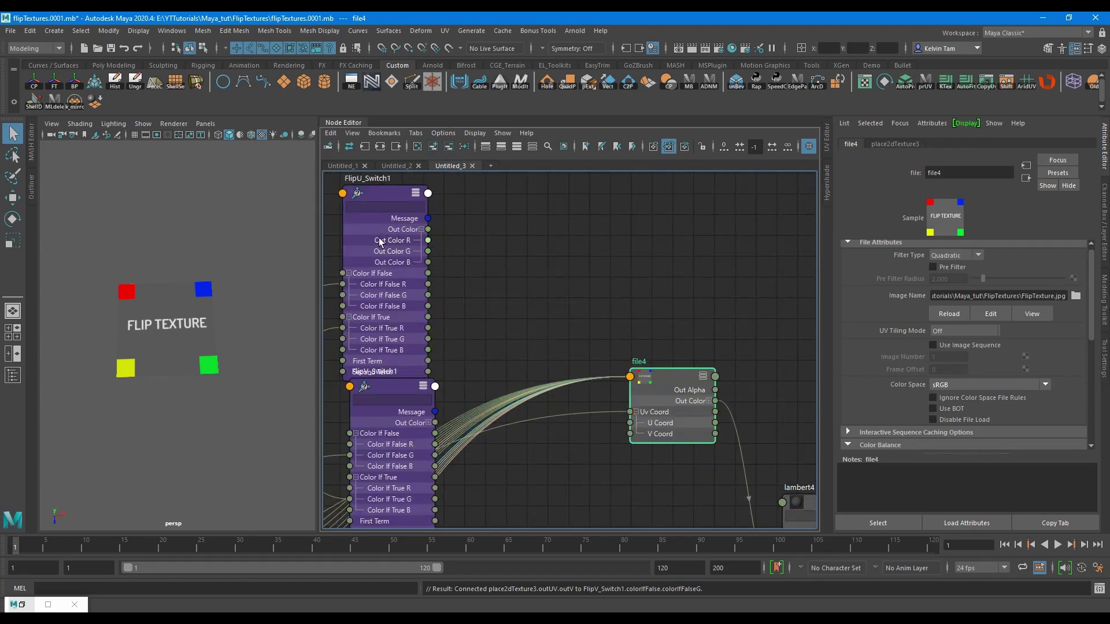
pyautogui.moveTo(398, 288); pyautogui.dragTo(398, 269)
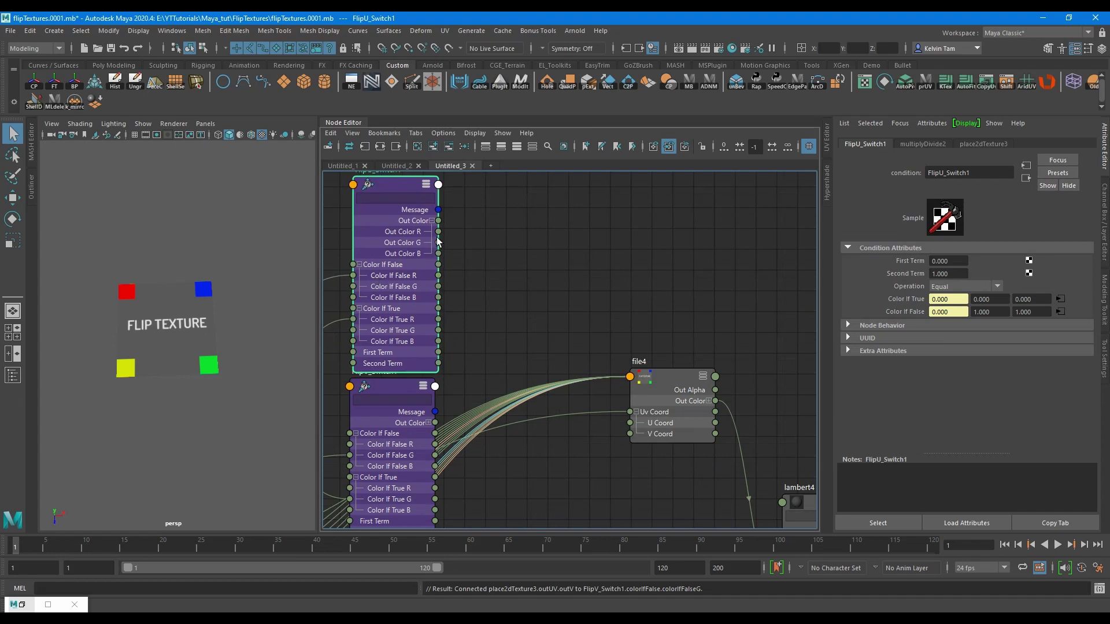
pyautogui.moveTo(438, 231); pyautogui.dragTo(629, 424)
pyautogui.keyDown('alt'); pyautogui.moveTo(561, 473); pyautogui.dragTo(556, 379, button='middle'); pyautogui.keyUp('alt')
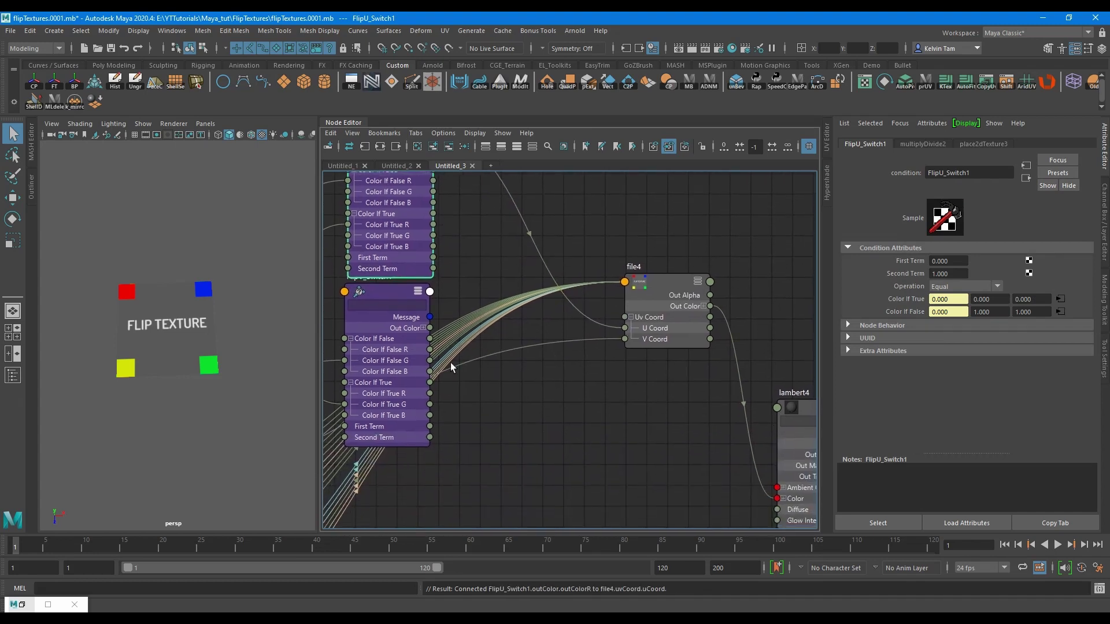
# Expand FlipV_Switch1's Out Color, connect Out Color G to the file node's V Coord, and move the switch down.
pyautogui.click(424, 328)
pyautogui.moveTo(429, 349); pyautogui.dragTo(626, 339)
pyautogui.moveTo(390, 297); pyautogui.dragTo(440, 413)
pyautogui.keyDown('alt'); pyautogui.moveTo(455, 452); pyautogui.dragTo(440, 384, button='middle'); pyautogui.keyUp('alt')
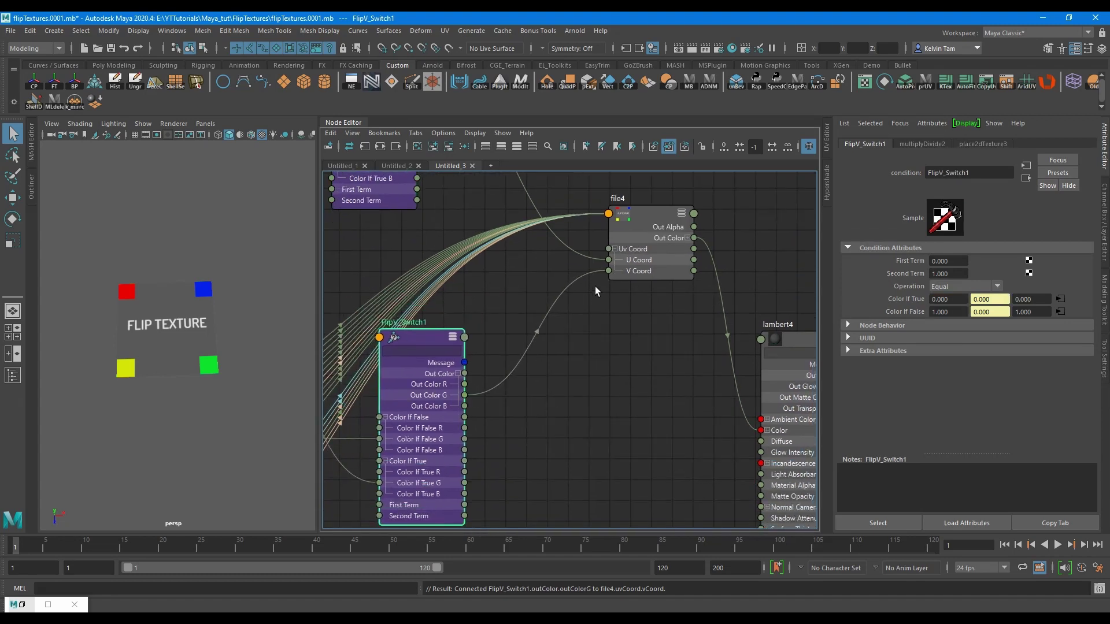
# Review the finished connections, and check the material assigned to the plane against the new lambert and file nodes.
pyautogui.scroll(-5, 584, 362)
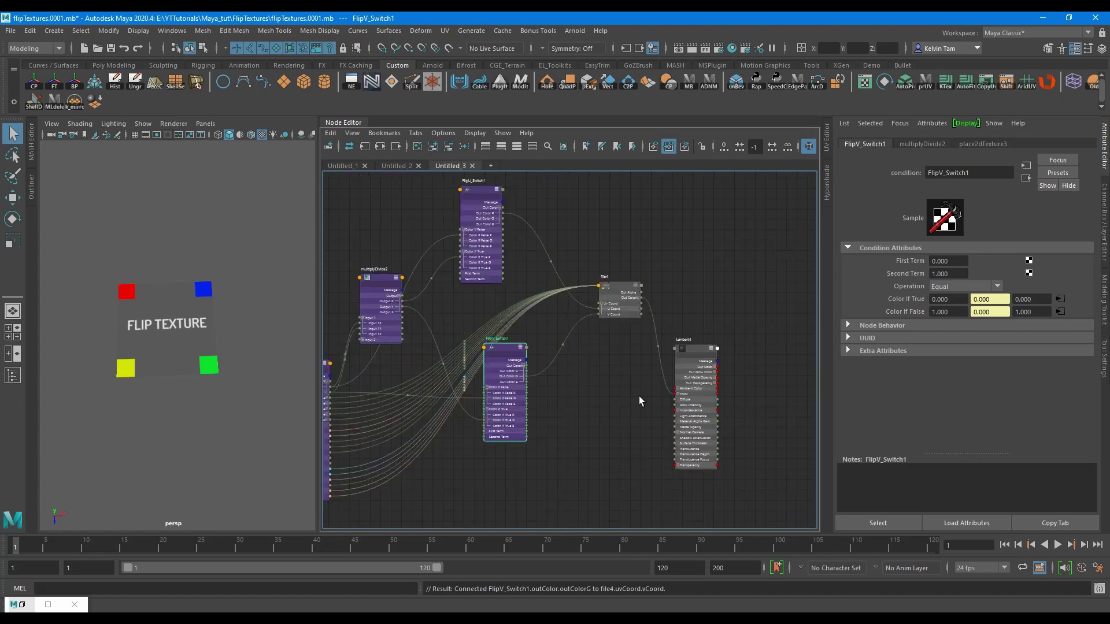
pyautogui.keyDown('alt'); pyautogui.moveTo(563, 424); pyautogui.dragTo(614, 446, button='middle'); pyautogui.keyUp('alt')
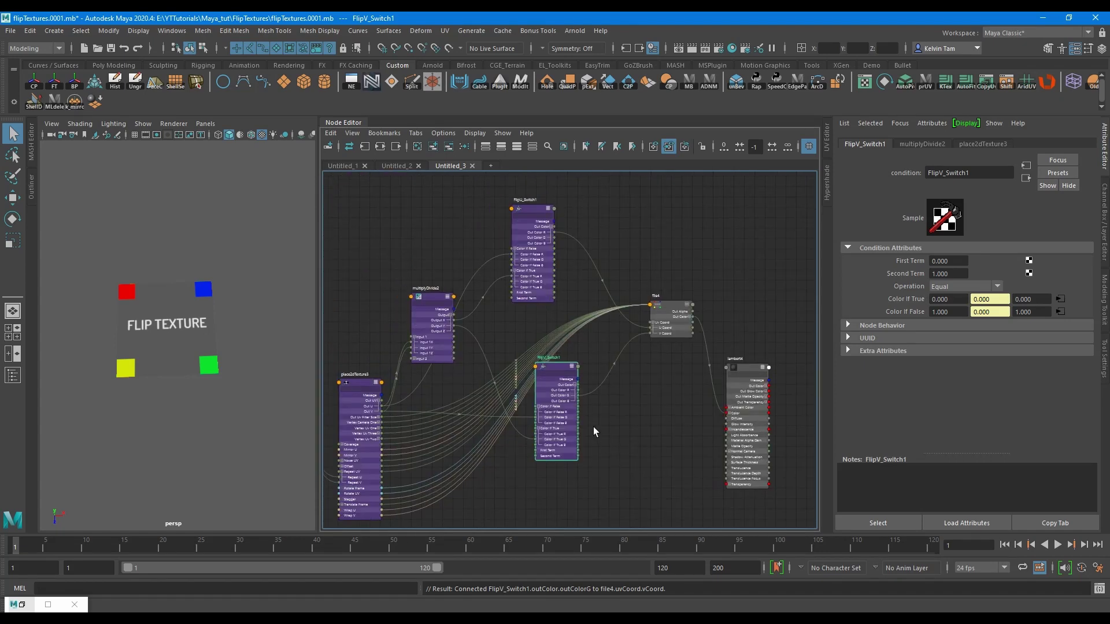
pyautogui.keyDown('alt'); pyautogui.moveTo(505, 502); pyautogui.dragTo(524, 492, button='middle'); pyautogui.keyUp('alt')
pyautogui.click(172, 328)
pyautogui.scroll(2, 595, 410)
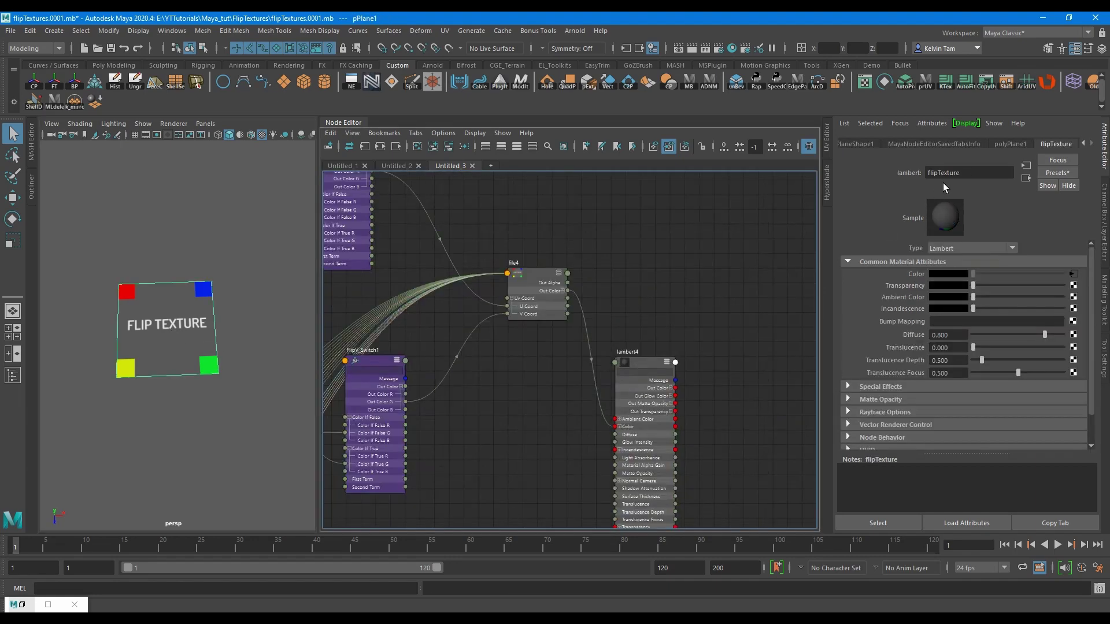
pyautogui.click(653, 369)
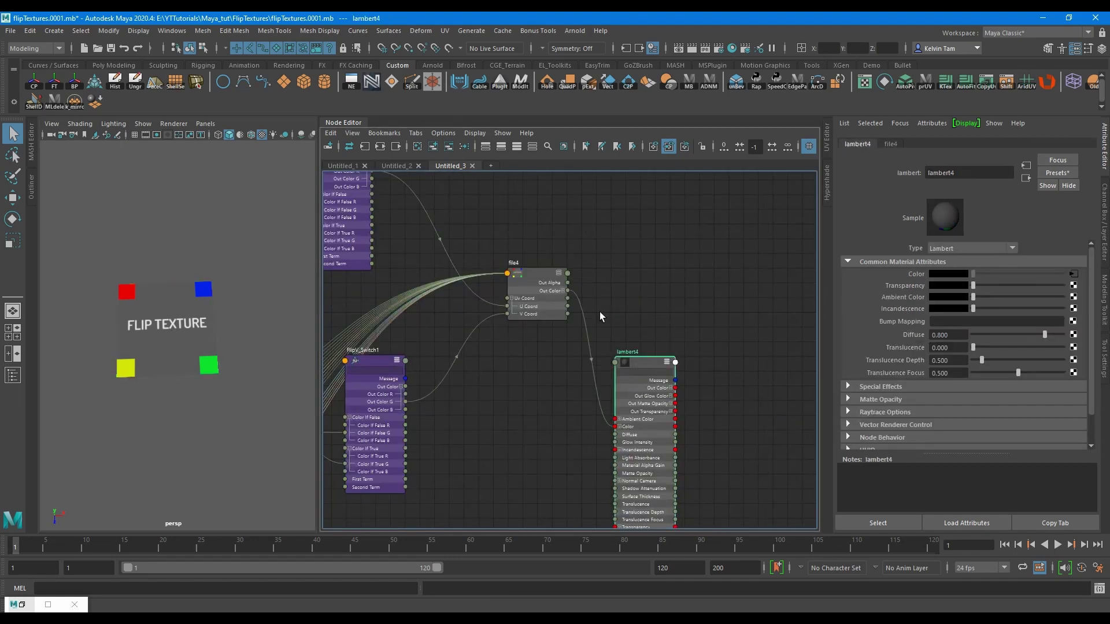
pyautogui.click(531, 279)
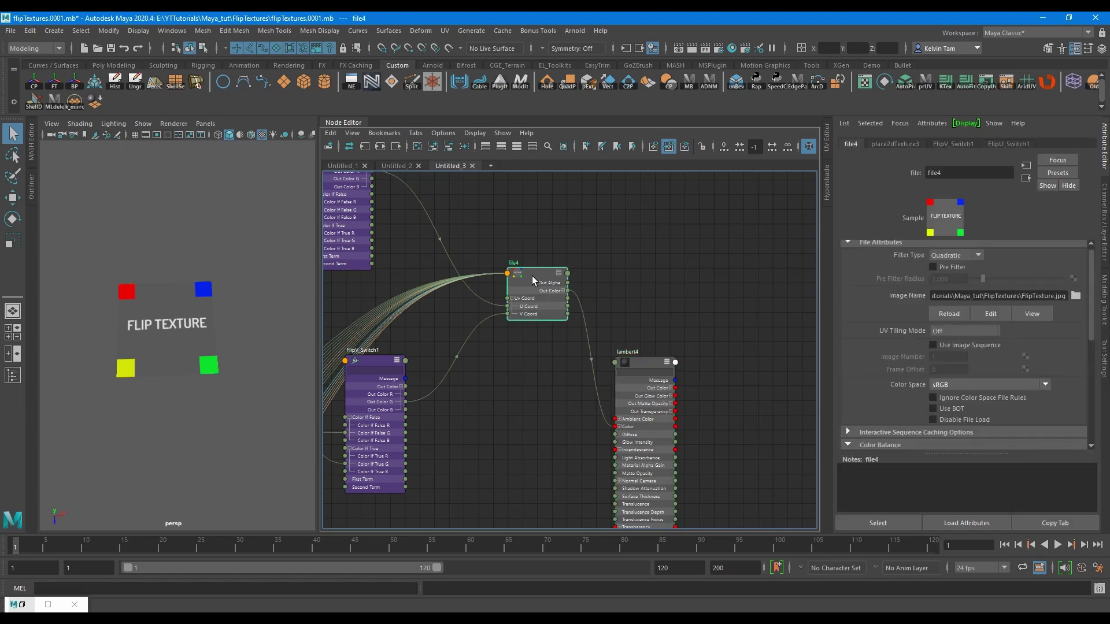
# Rename the lambert4 material as CustomFlipTexture and move its node further away from the file node.
pyautogui.moveTo(639, 360); pyautogui.dragTo(660, 354)
pyautogui.moveTo(930, 169); pyautogui.dragTo(927, 172)
pyautogui.write('Custom')
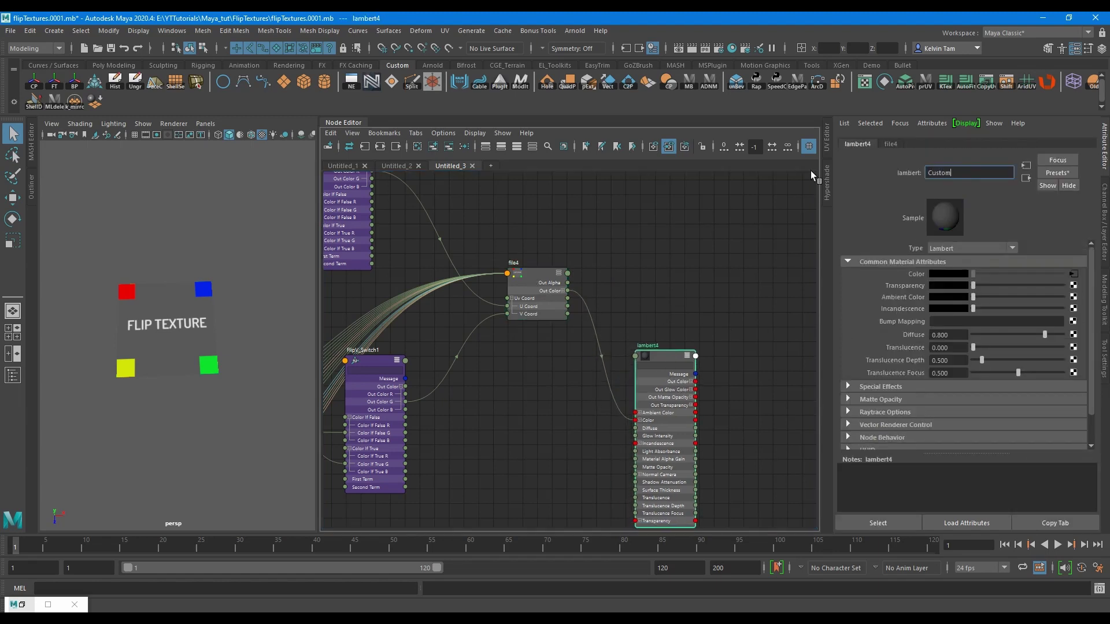
pyautogui.write('FlipTexture')
pyautogui.press('Return')
pyautogui.moveTo(675, 356); pyautogui.dragTo(687, 350)
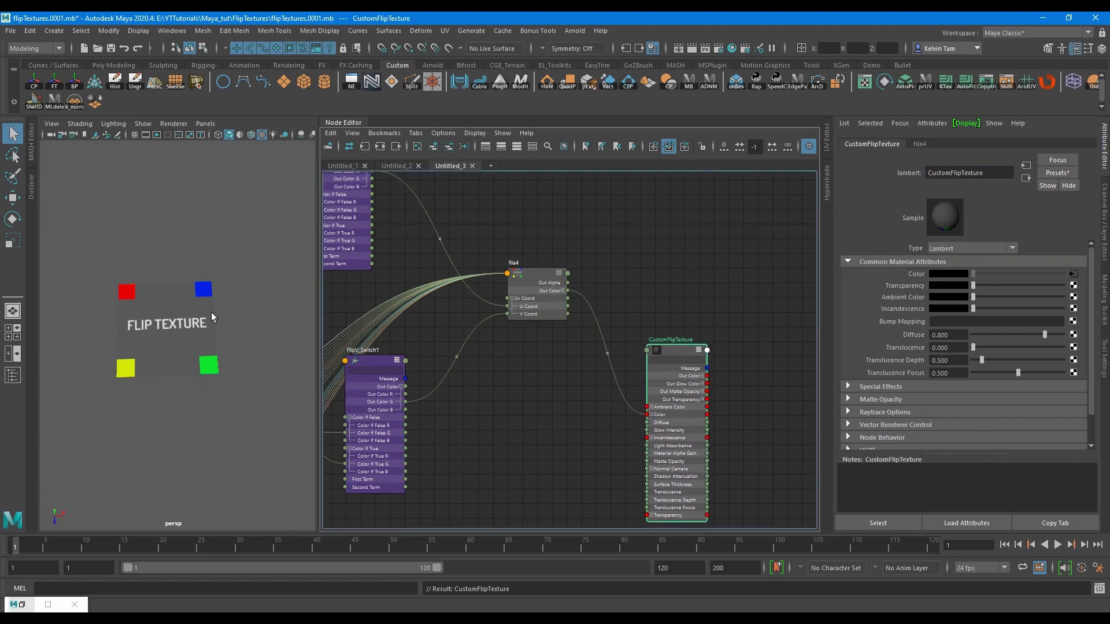
# Assign the CustomFlipTexture material to the plane and shift the material node slightly up.
pyautogui.click(183, 314)
pyautogui.moveTo(675, 354); pyautogui.dragTo(678, 314, button='right')
pyautogui.moveTo(671, 356); pyautogui.dragTo(668, 339)
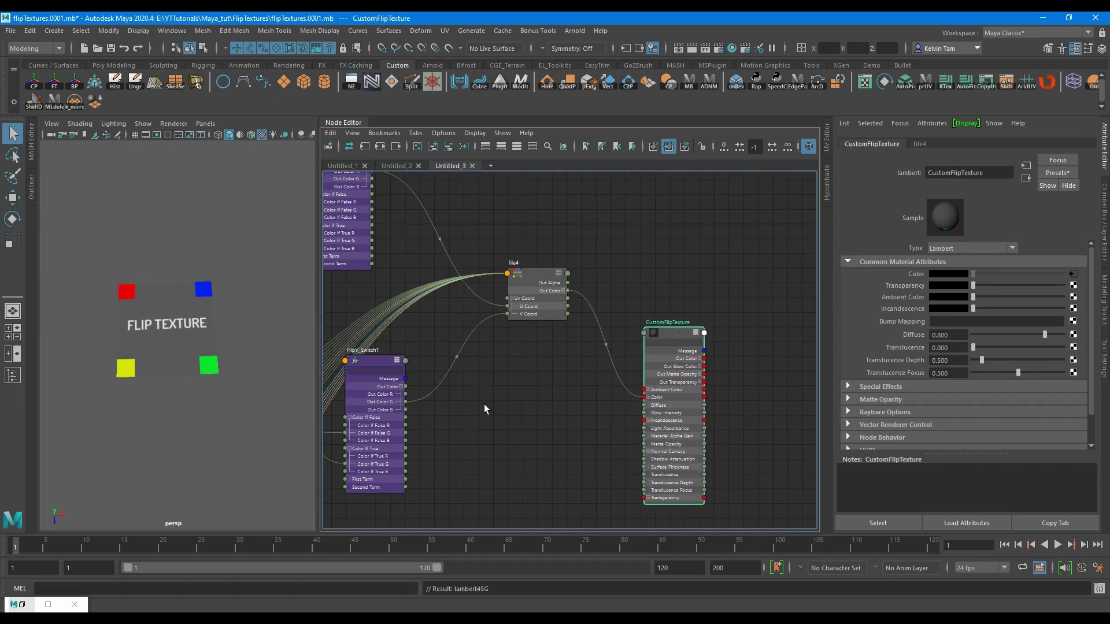
# Test the texture tiling on the plane by changing RepeatAmount1's Float value.
pyautogui.keyDown('alt'); pyautogui.moveTo(553, 418); pyautogui.dragTo(758, 413, button='middle'); pyautogui.keyUp('alt')
pyautogui.keyDown('alt'); pyautogui.moveTo(492, 353); pyautogui.dragTo(515, 334, button='middle'); pyautogui.keyUp('alt')
pyautogui.click(361, 376)
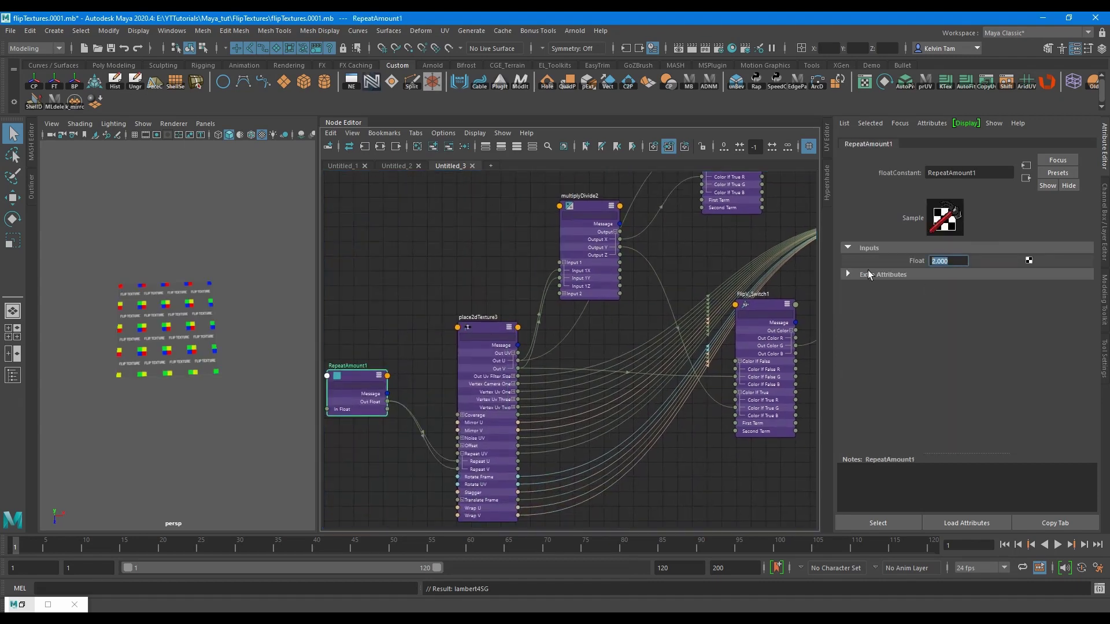
# Test the U flip by setting FlipU_Switch1's First Term to 1 and back to 0.
pyautogui.scroll(-2, 520, 232)
pyautogui.keyDown('alt'); pyautogui.moveTo(549, 191); pyautogui.dragTo(443, 356, button='middle'); pyautogui.keyUp('alt')
pyautogui.scroll(4, 537, 328)
pyautogui.click(540, 320)
pyautogui.scroll(3, 174, 313)
pyautogui.moveTo(957, 262); pyautogui.dragTo(866, 259)
pyautogui.write('1')
pyautogui.press('Return')
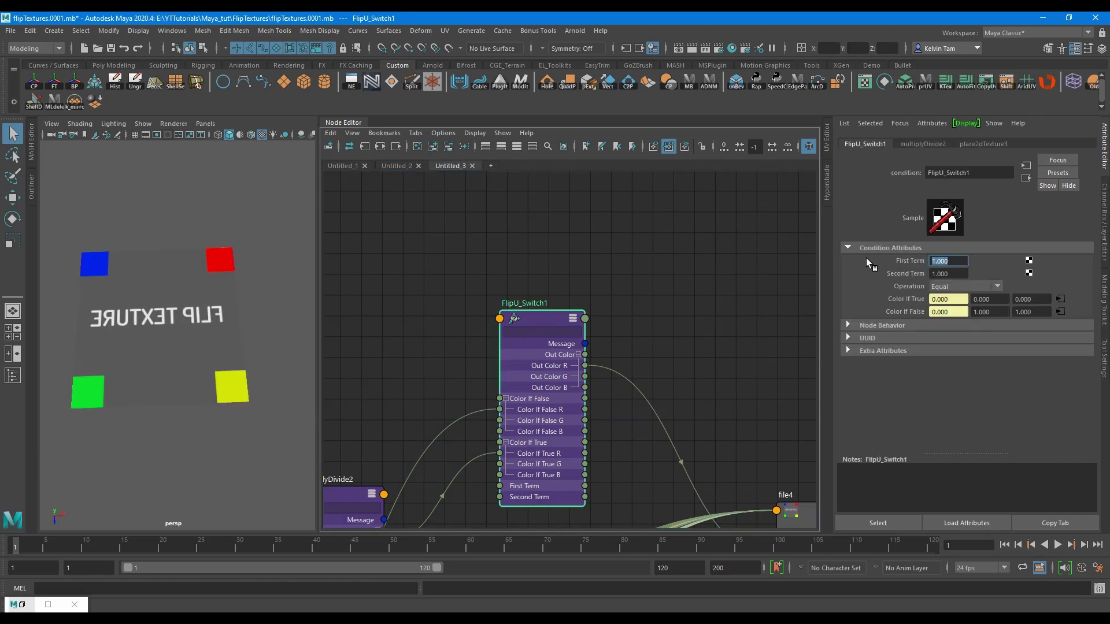
pyautogui.write('0')
pyautogui.press('Return')
# Test the V flip by setting FlipV_Switch1's First Term to 1 and back to 0.
pyautogui.keyDown('alt'); pyautogui.moveTo(726, 415); pyautogui.dragTo(704, 193, button='middle'); pyautogui.keyUp('alt')
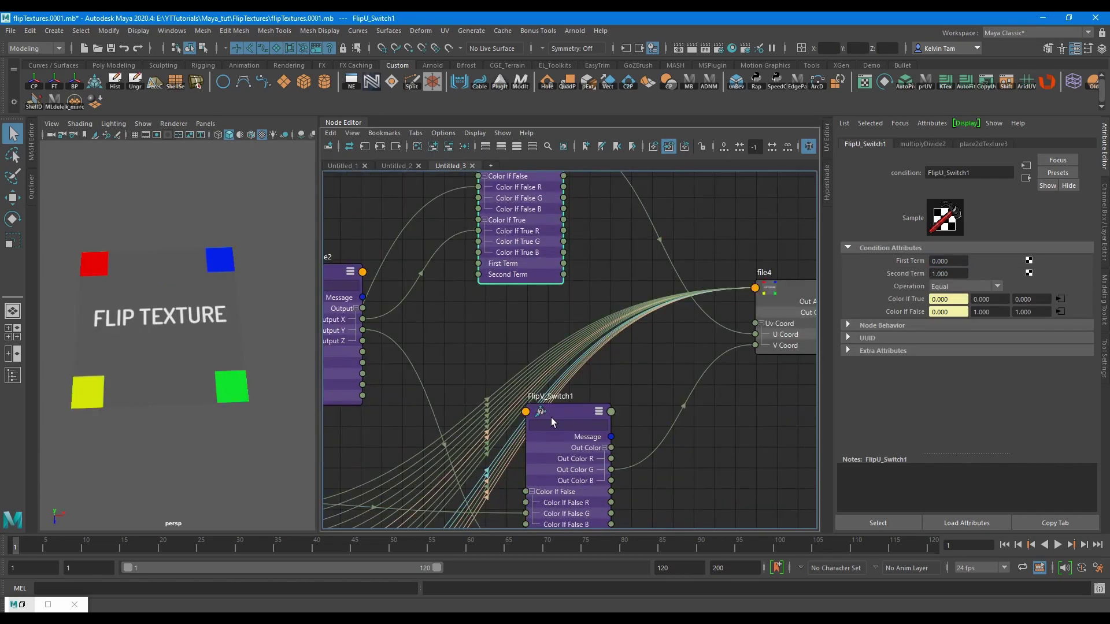
pyautogui.click(553, 415)
pyautogui.click(957, 261)
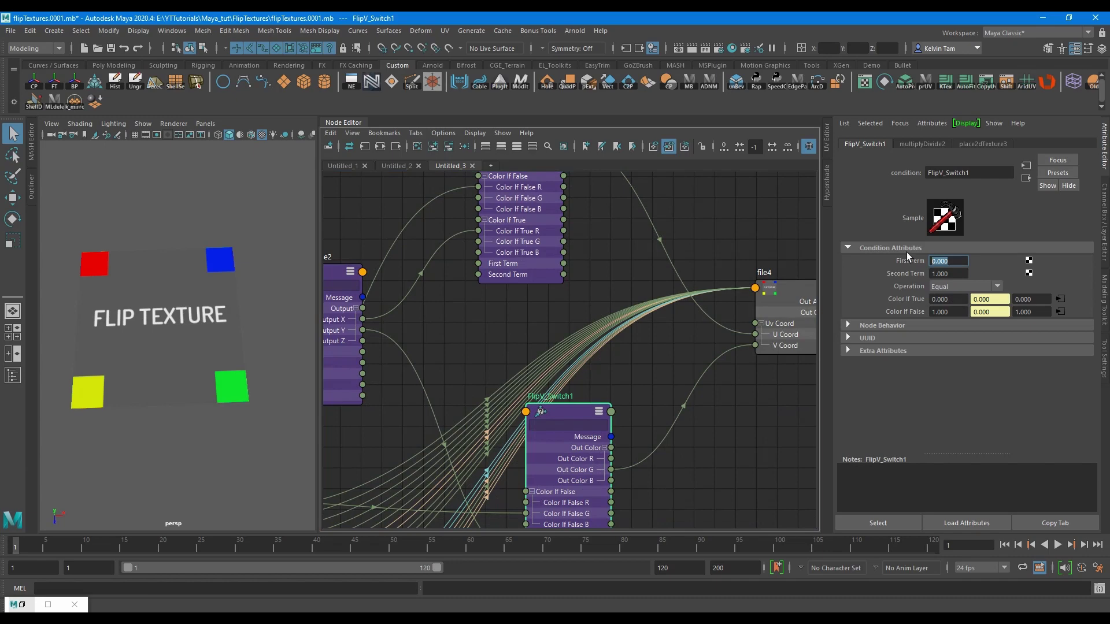
pyautogui.write('1')
pyautogui.press('Return')
pyautogui.write('0')
pyautogui.press('Return')
pyautogui.scroll(-5, 595, 246)
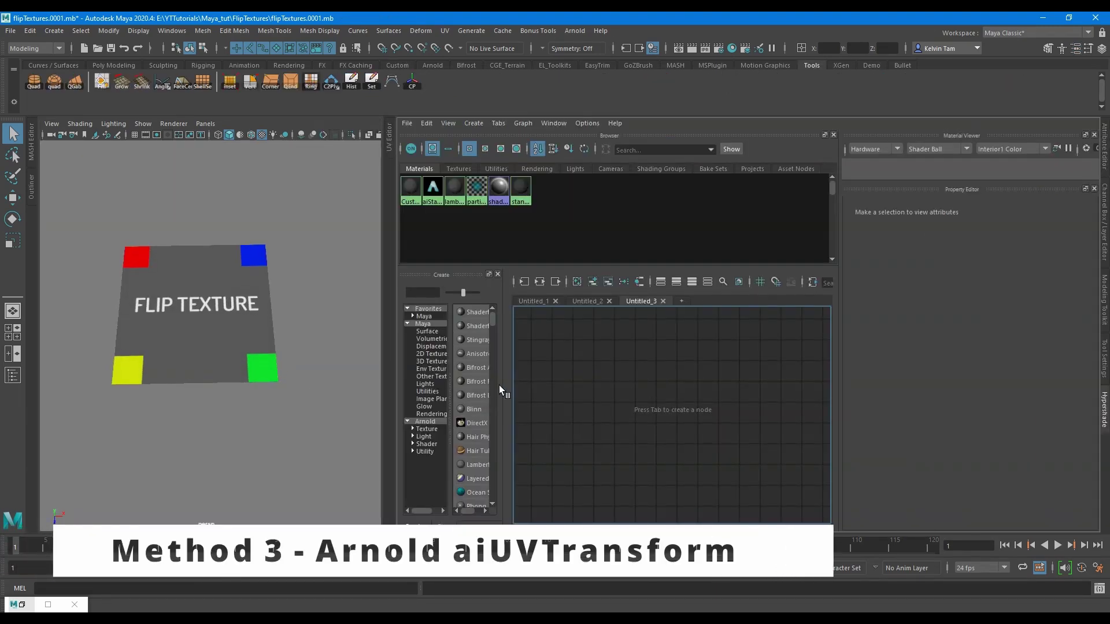
# Widen the node creation list in the Hypershade, show the Arnold nodes and create an aiStandardSurface material.
pyautogui.moveTo(501, 386); pyautogui.dragTo(553, 387)
pyautogui.click(437, 422)
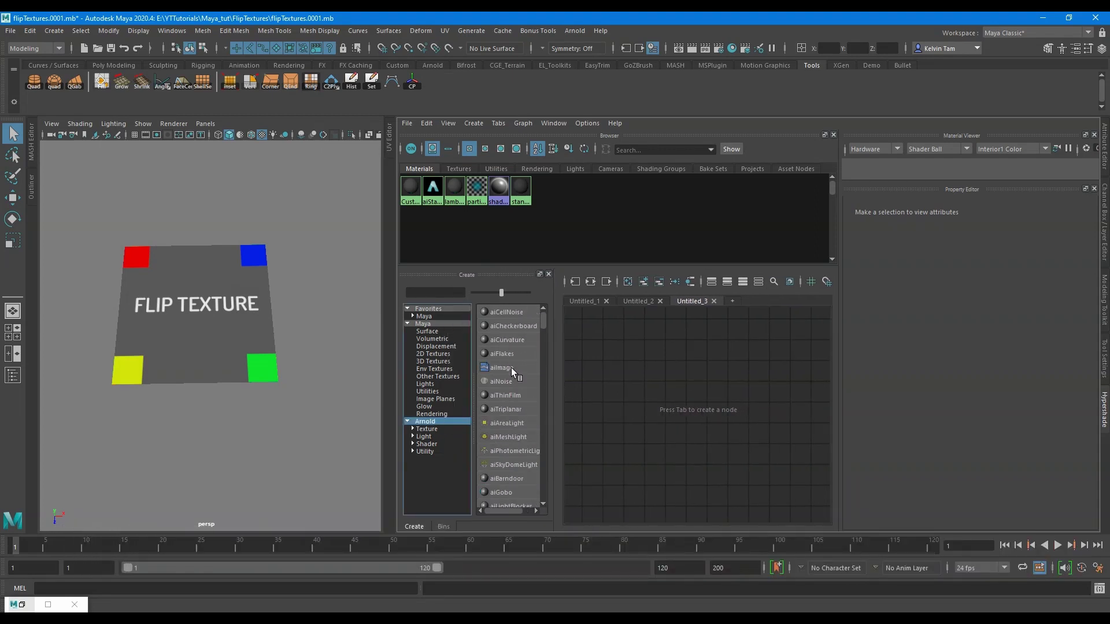
pyautogui.scroll(-5, 512, 454)
pyautogui.click(518, 394)
pyautogui.scroll(5, 656, 368)
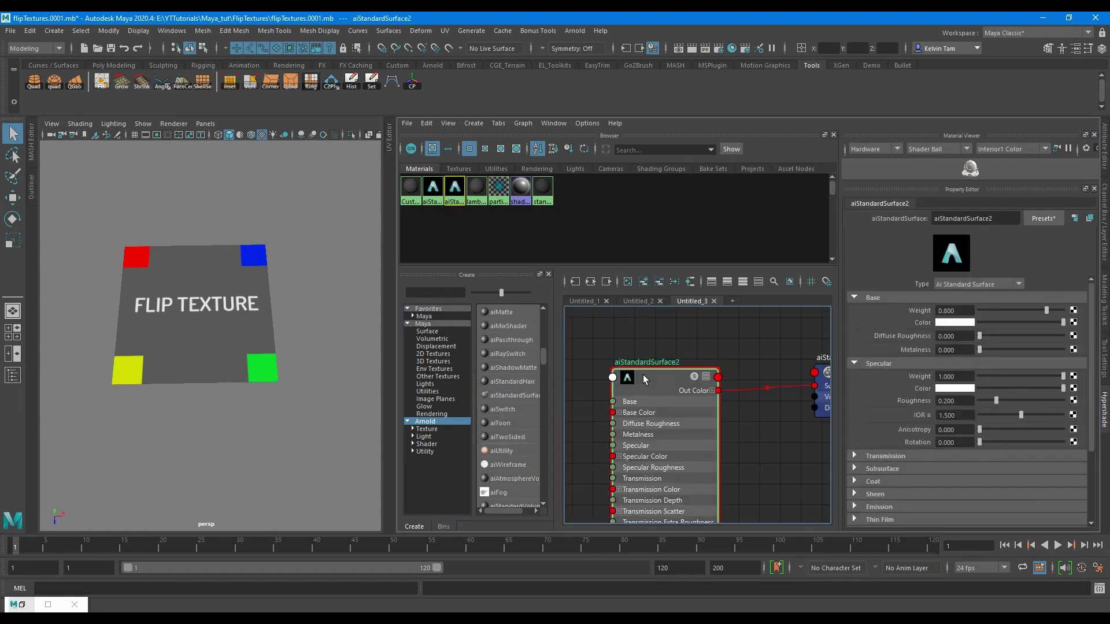
# Rename the new aiStandardSurface material as ArnoldFlipTexture.
pyautogui.moveTo(1009, 218); pyautogui.dragTo(872, 226)
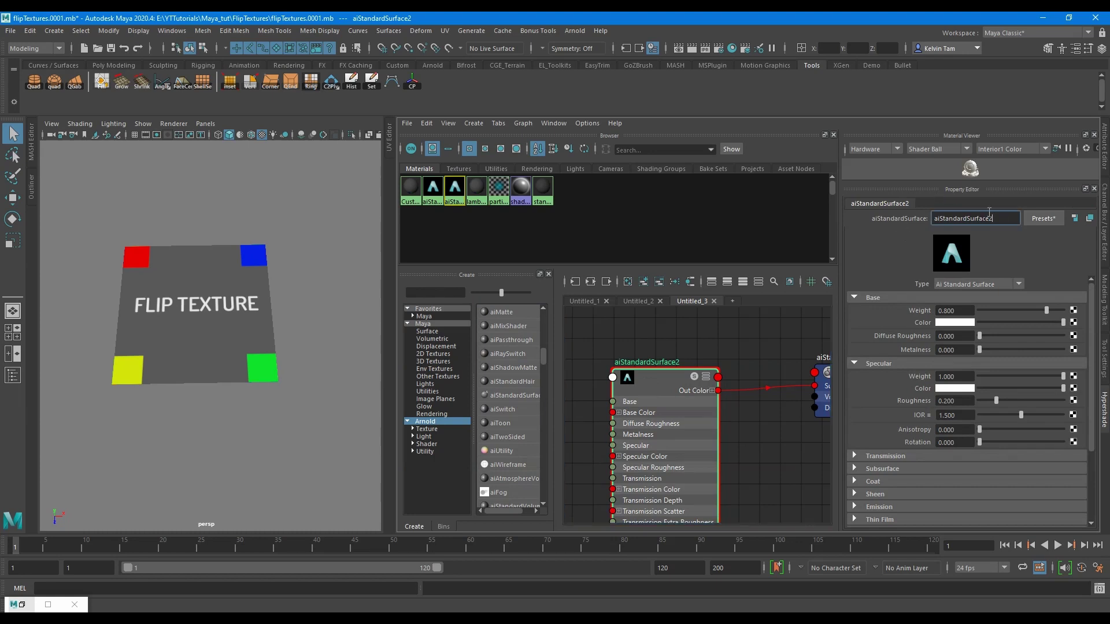
pyautogui.moveTo(1015, 215); pyautogui.dragTo(896, 225)
pyautogui.write('ArnoldFlop')
pyautogui.press('BackSpace')
pyautogui.press('BackSpace')
pyautogui.write('ipTexture')
pyautogui.press('Return')
# Create an aiUvTransform node in the graph beside the ArnoldFlipTexture material.
pyautogui.press('f')
pyautogui.keyDown('alt'); pyautogui.moveTo(578, 430); pyautogui.dragTo(652, 421, button='middle'); pyautogui.keyUp('alt')
pyautogui.scroll(-1, 652, 421)
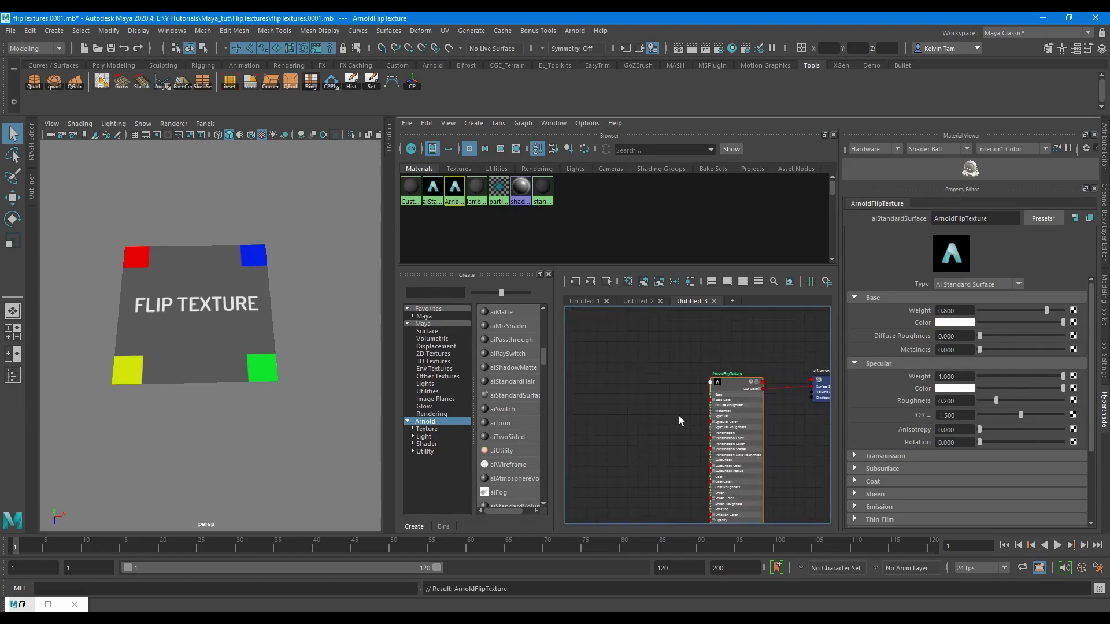
pyautogui.press('Tab')
pyautogui.write('aiUV')
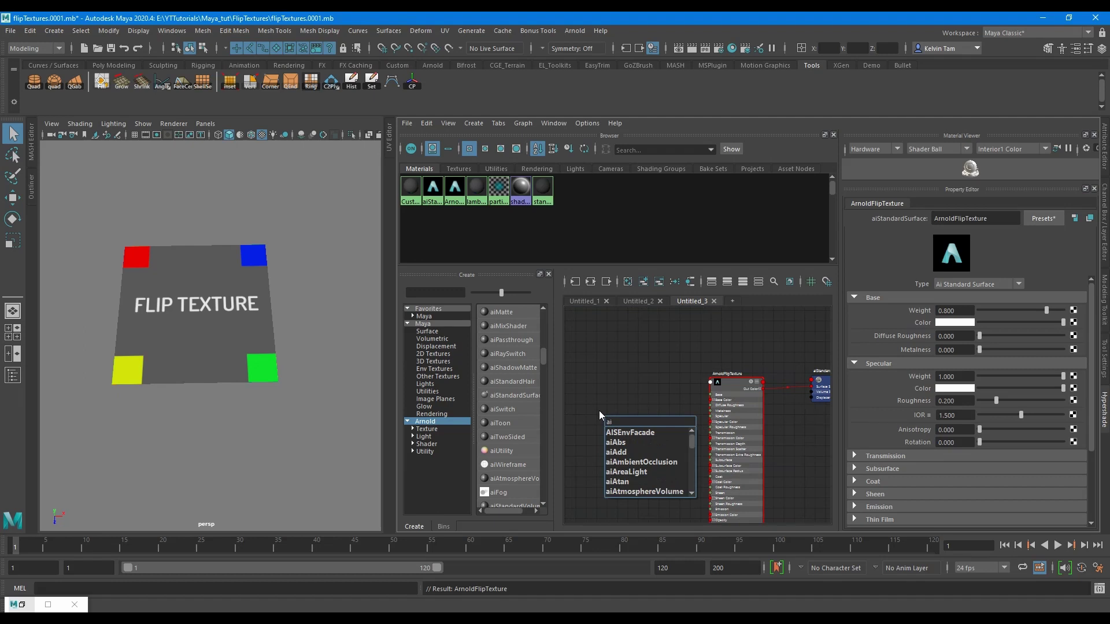
pyautogui.press('Down')
pyautogui.press('Down')
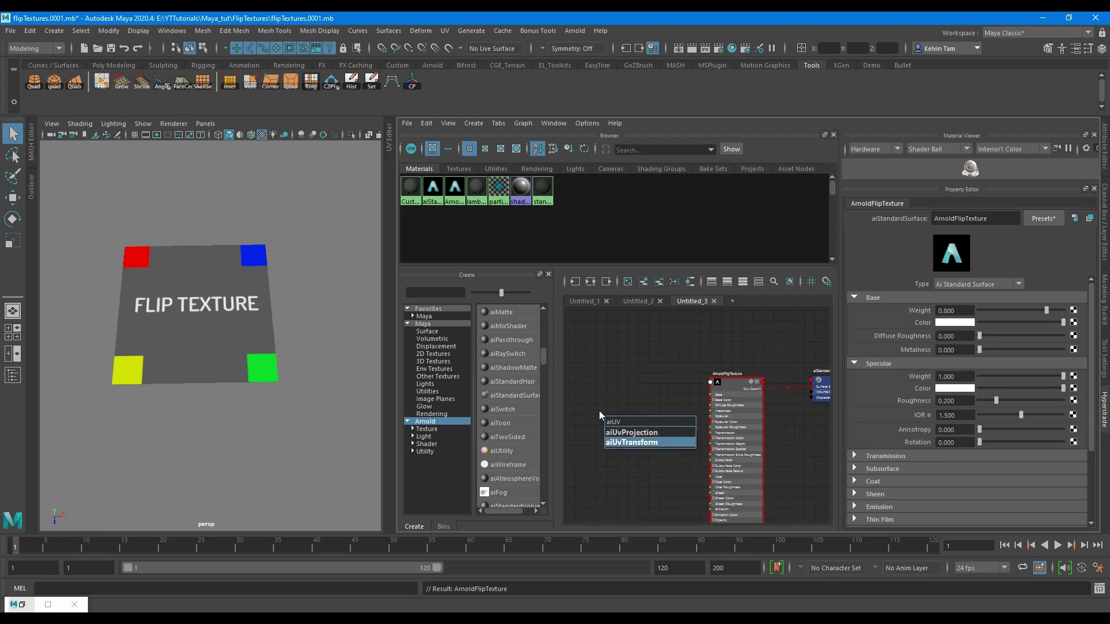
pyautogui.press('Return')
pyautogui.scroll(2, 659, 427)
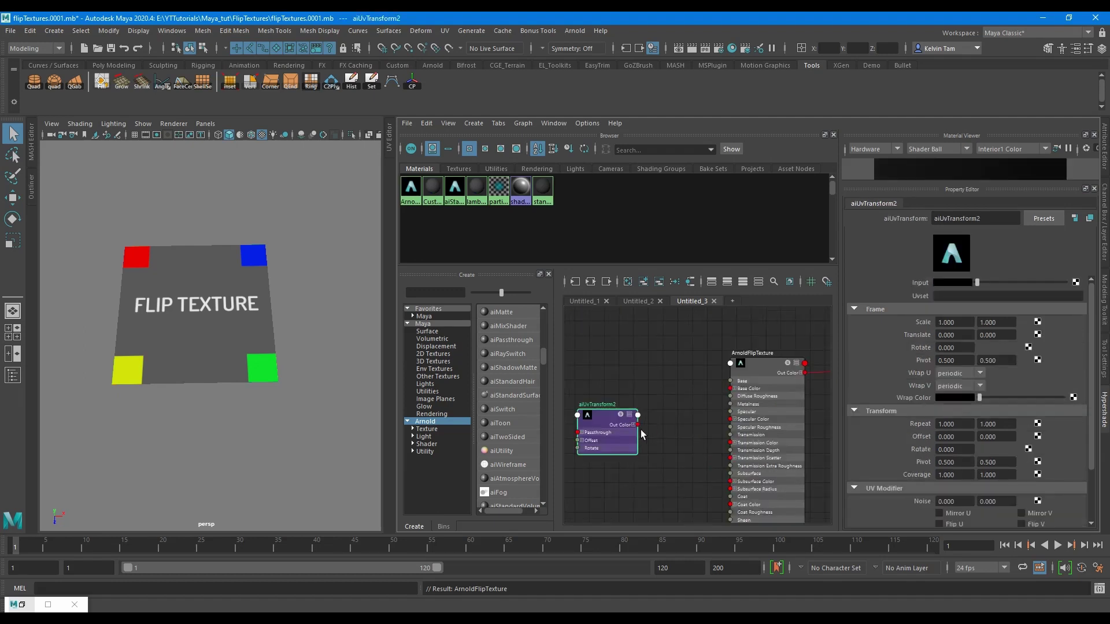
# Connect the aiUvTransform node's Out Color to ArnoldFlipTexture's Base Color.
pyautogui.click(634, 426)
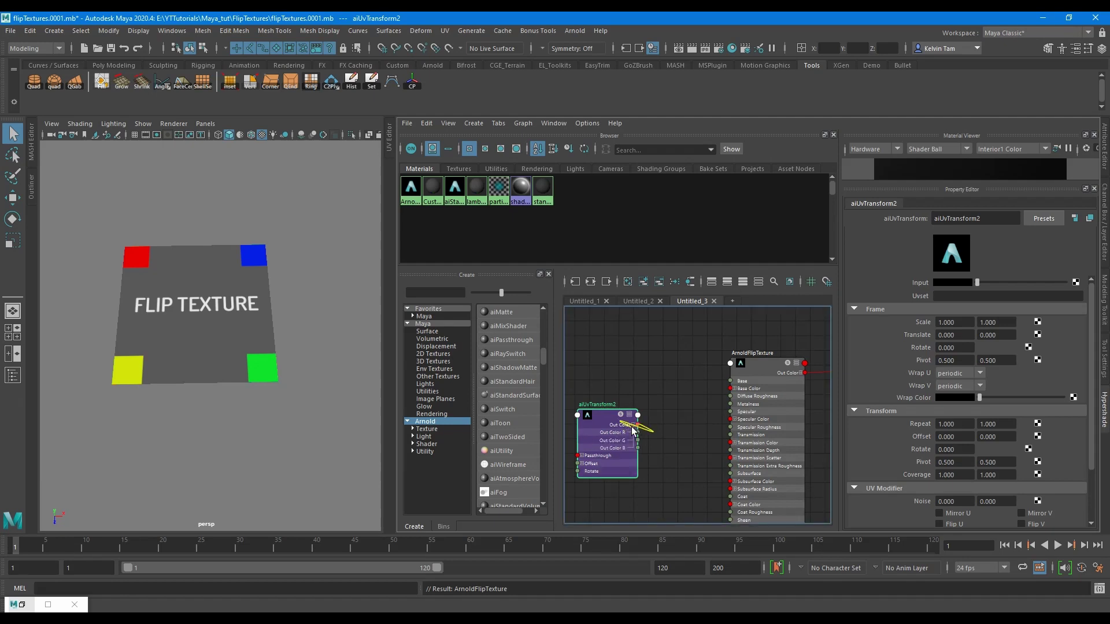
pyautogui.moveTo(634, 426); pyautogui.dragTo(730, 389)
pyautogui.keyDown('alt'); pyautogui.moveTo(657, 476); pyautogui.dragTo(740, 434, button='middle'); pyautogui.keyUp('alt')
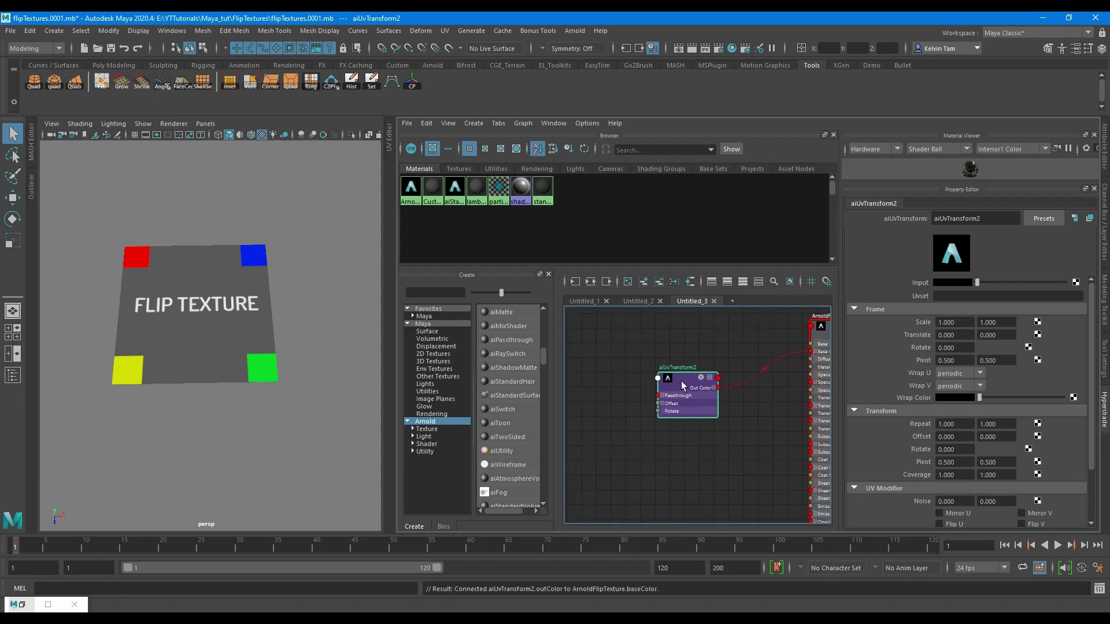
# Create a file texture node mapped to the aiUvTransform node's Input.
pyautogui.keyDown('alt'); pyautogui.moveTo(591, 401); pyautogui.dragTo(657, 414, button='middle'); pyautogui.keyUp('alt')
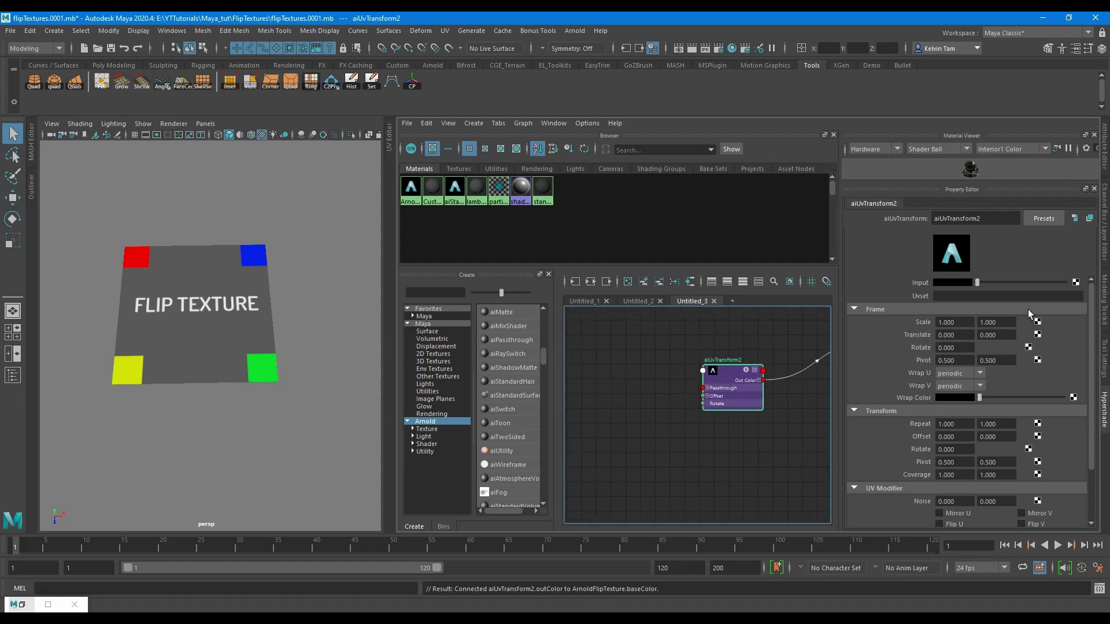
pyautogui.click(1077, 283)
pyautogui.click(483, 313)
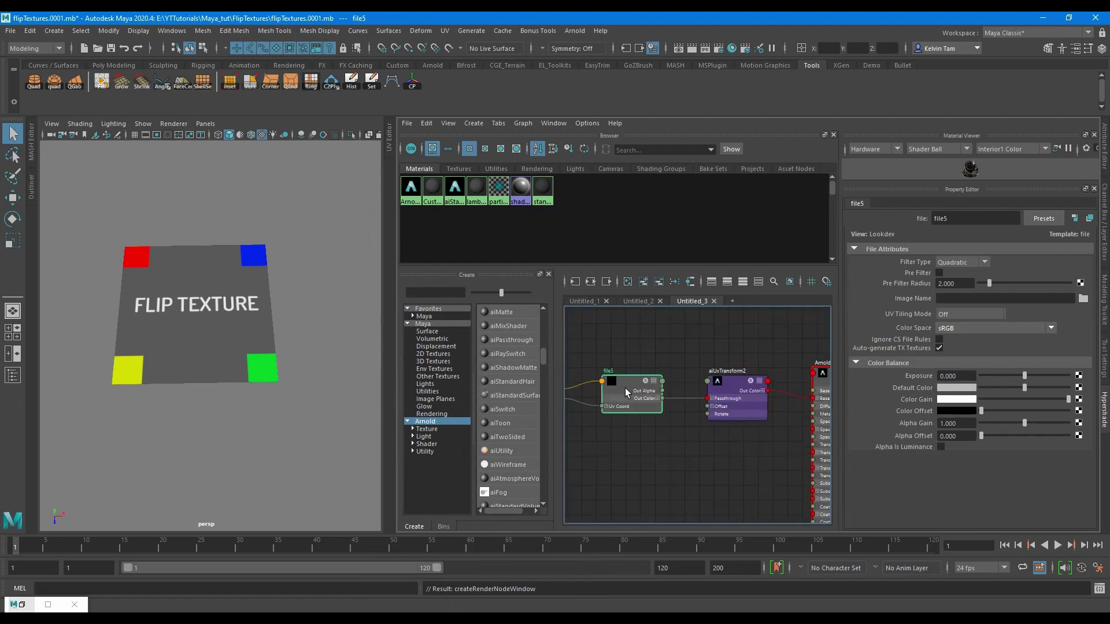
# Load FlipTexture.jpg from the Maya_tut\FlipTextures folder as the new file node's image.
pyautogui.click(1083, 298)
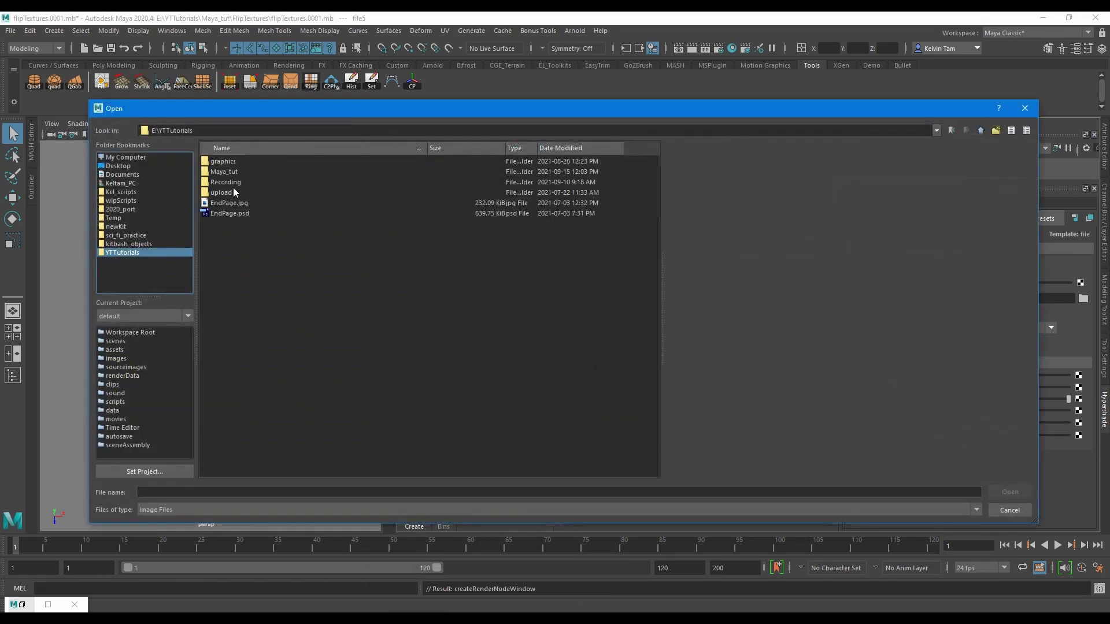
pyautogui.doubleClick(231, 170)
pyautogui.doubleClick(230, 171)
pyautogui.click(230, 173)
pyautogui.click(1008, 493)
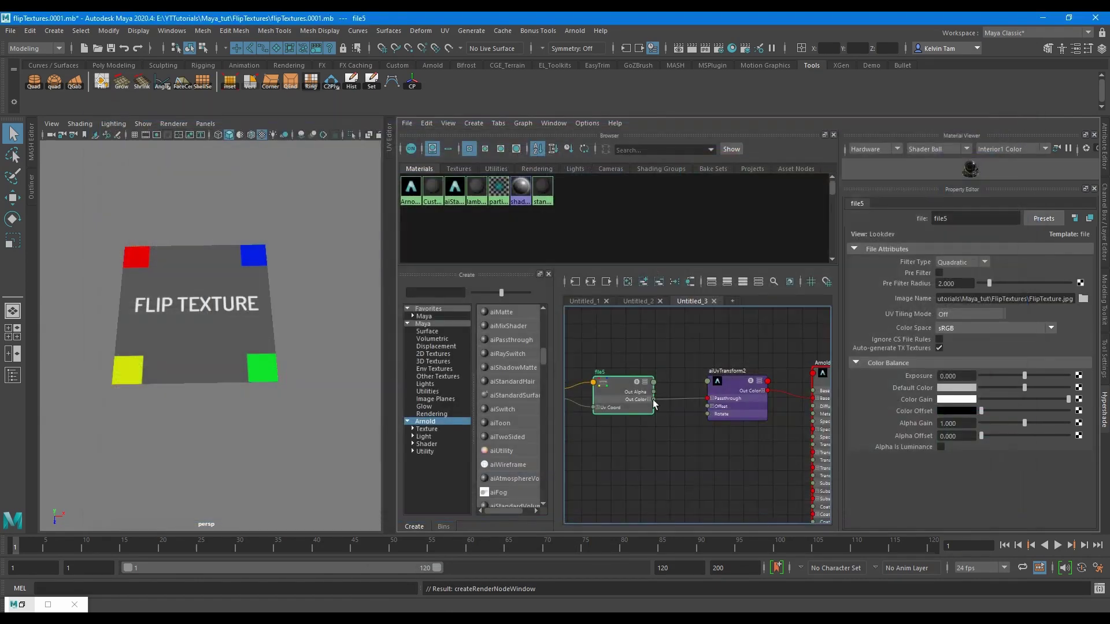
# Select the aiUvTransform node, reveal its UV Modifier options and switch Flip U on and back off.
pyautogui.scroll(-1, 665, 425)
pyautogui.keyDown('alt'); pyautogui.moveTo(696, 456); pyautogui.dragTo(598, 468, button='middle'); pyautogui.keyUp('alt')
pyautogui.scroll(1, 599, 468)
pyautogui.click(614, 381)
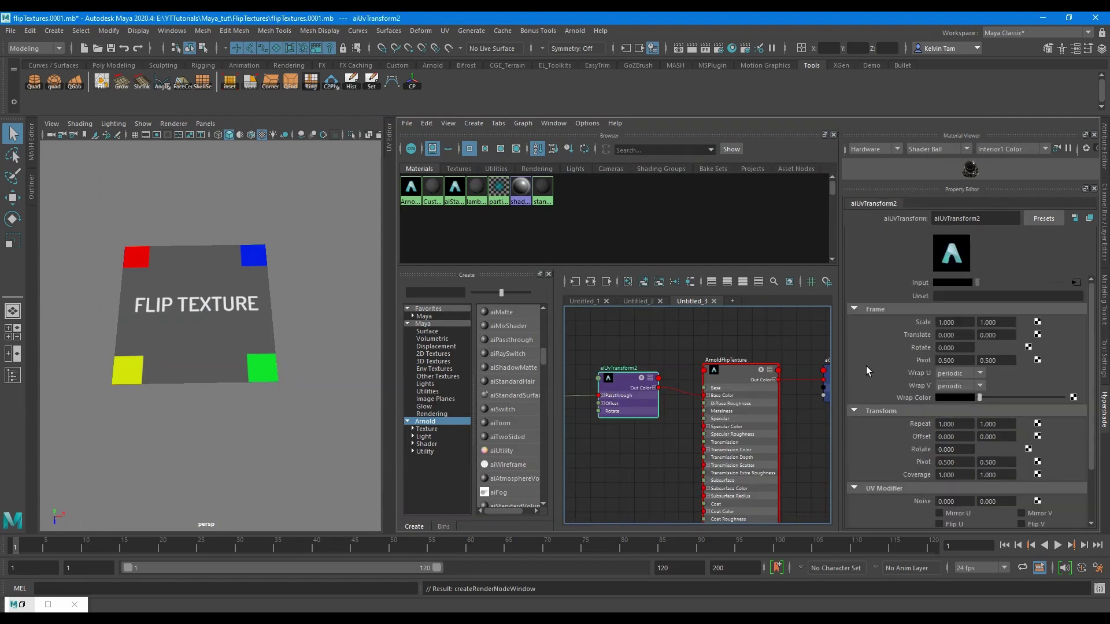
pyautogui.scroll(-2, 866, 366)
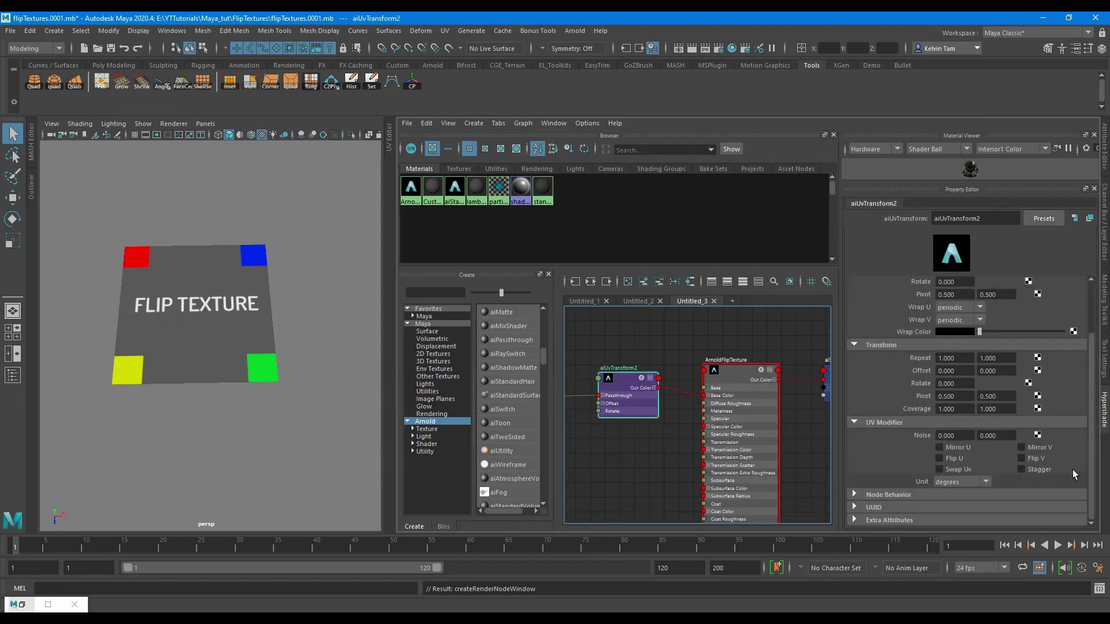
pyautogui.click(940, 459)
pyautogui.click(940, 458)
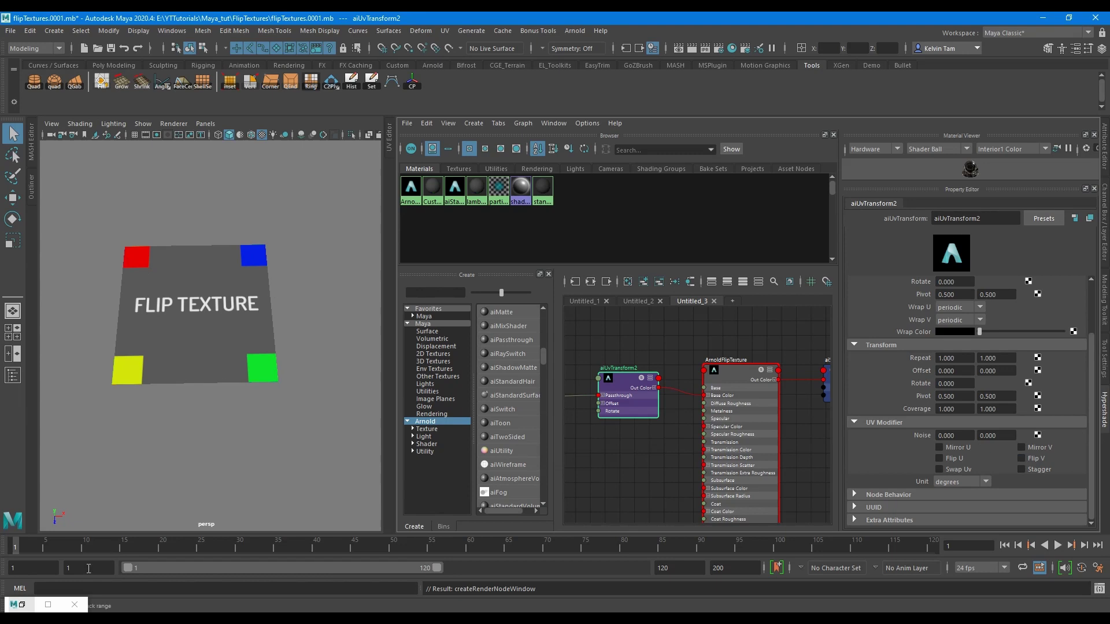
# Switch the perspective viewport's renderer to Arnold.
pyautogui.click(29, 605)
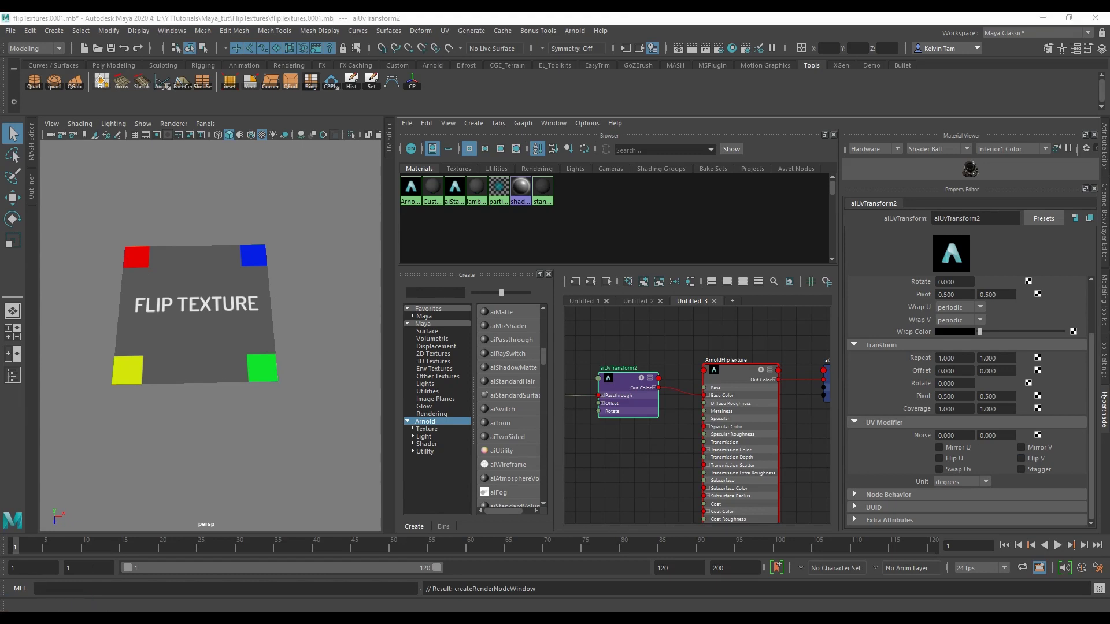
pyautogui.click(172, 124)
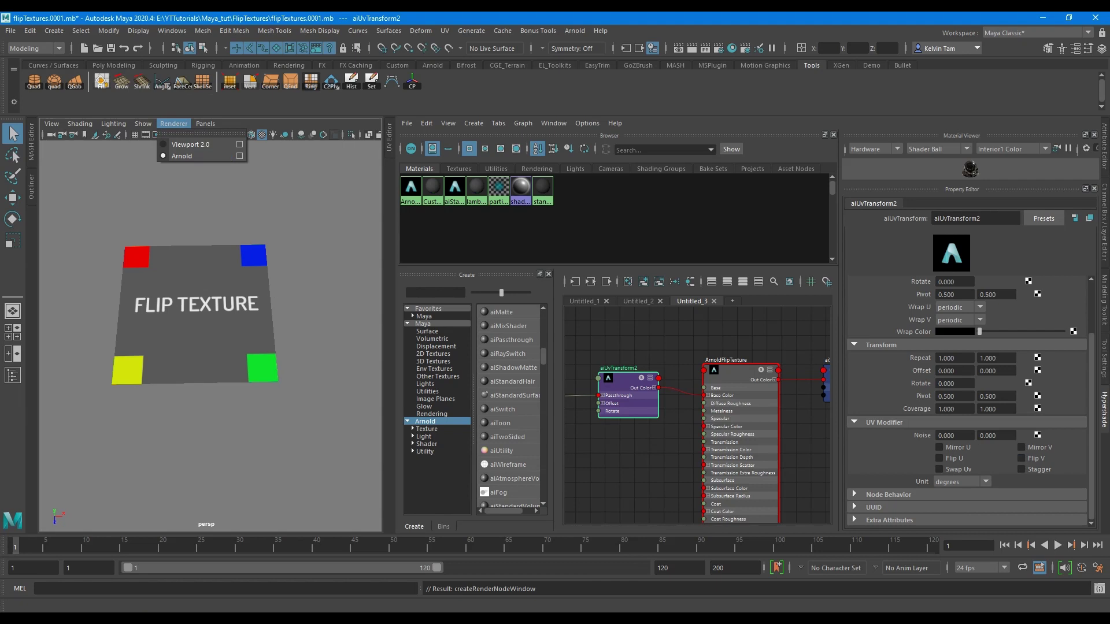
pyautogui.click(181, 156)
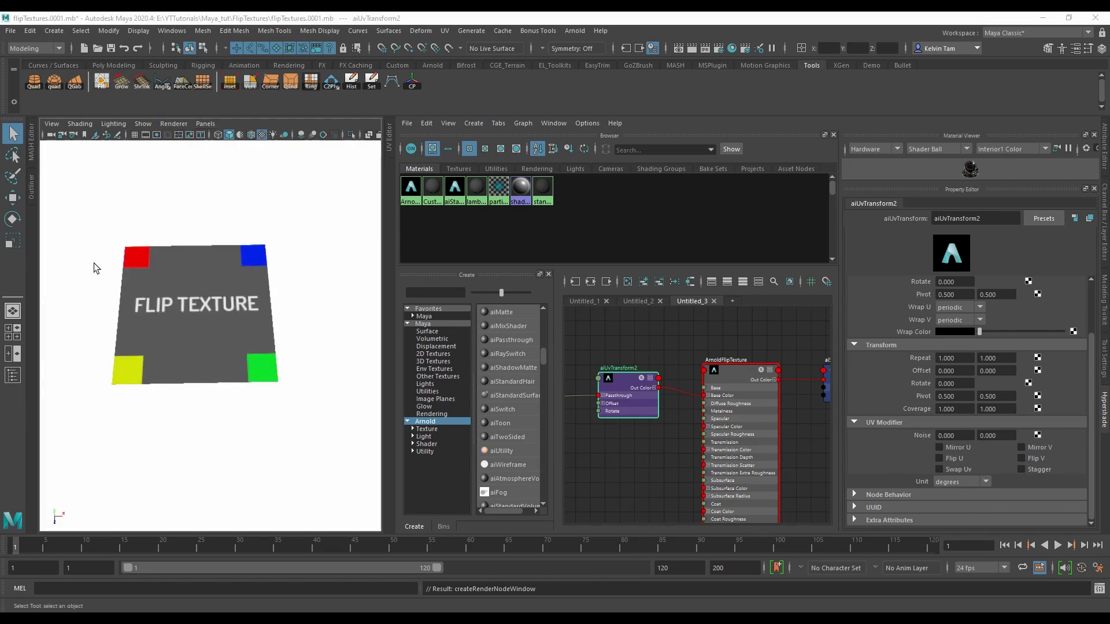
# Draw a crop region in the Arnold viewport and enlarge it to enclose the whole plane.
pyautogui.moveTo(119, 249); pyautogui.dragTo(296, 404)
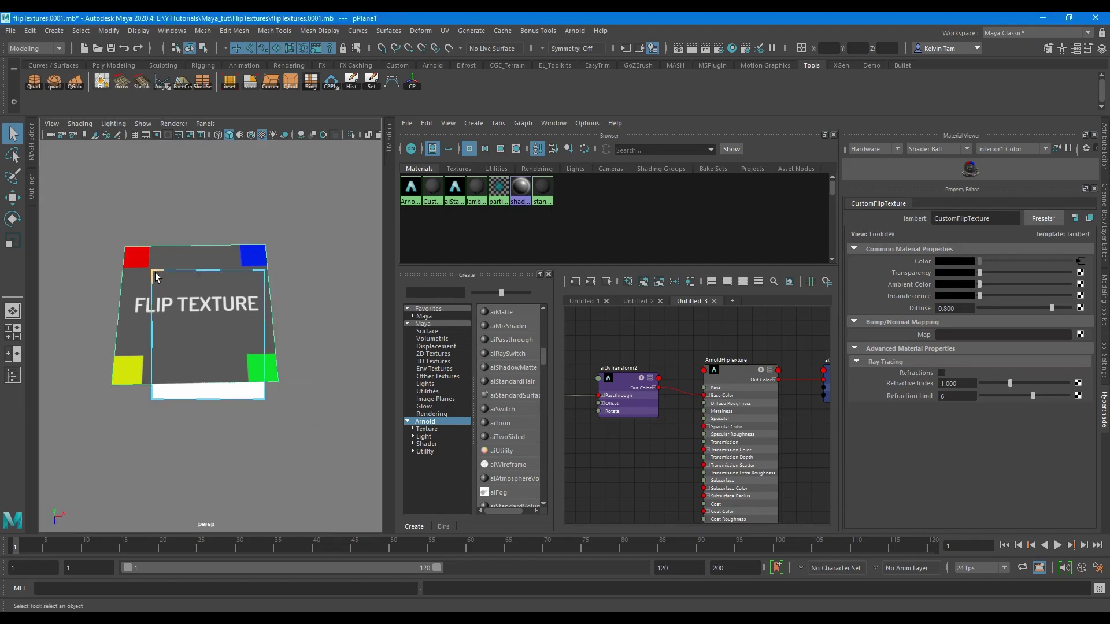
pyautogui.moveTo(153, 269); pyautogui.dragTo(81, 230)
pyautogui.moveTo(264, 399); pyautogui.dragTo(317, 415)
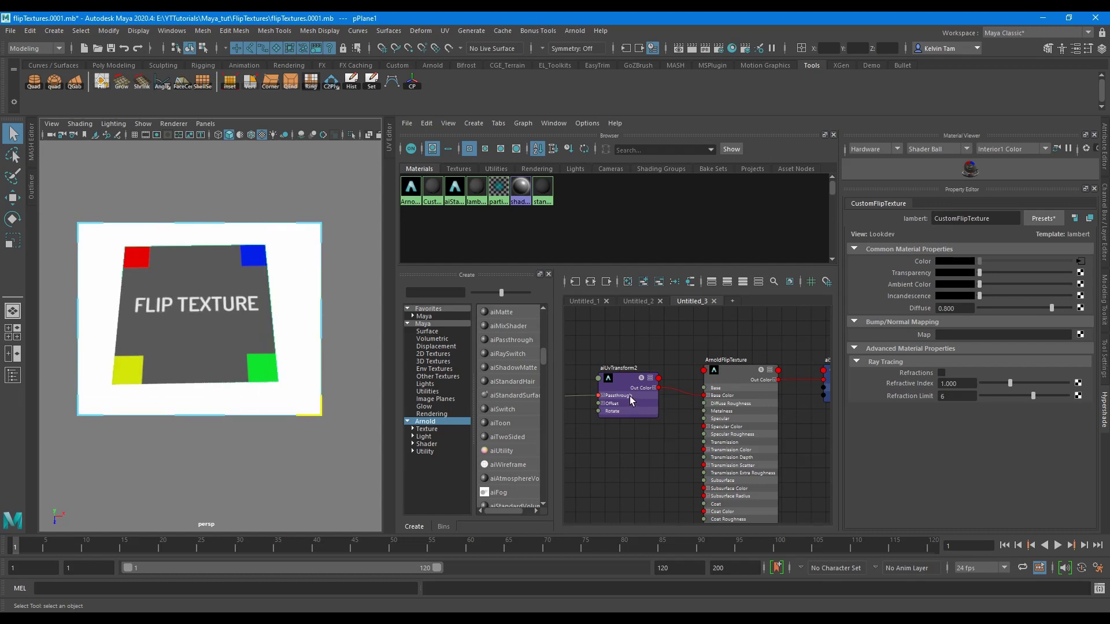
# Try Flip U on the aiUvTransform node in the Arnold viewport preview.
pyautogui.click(623, 373)
pyautogui.click(949, 457)
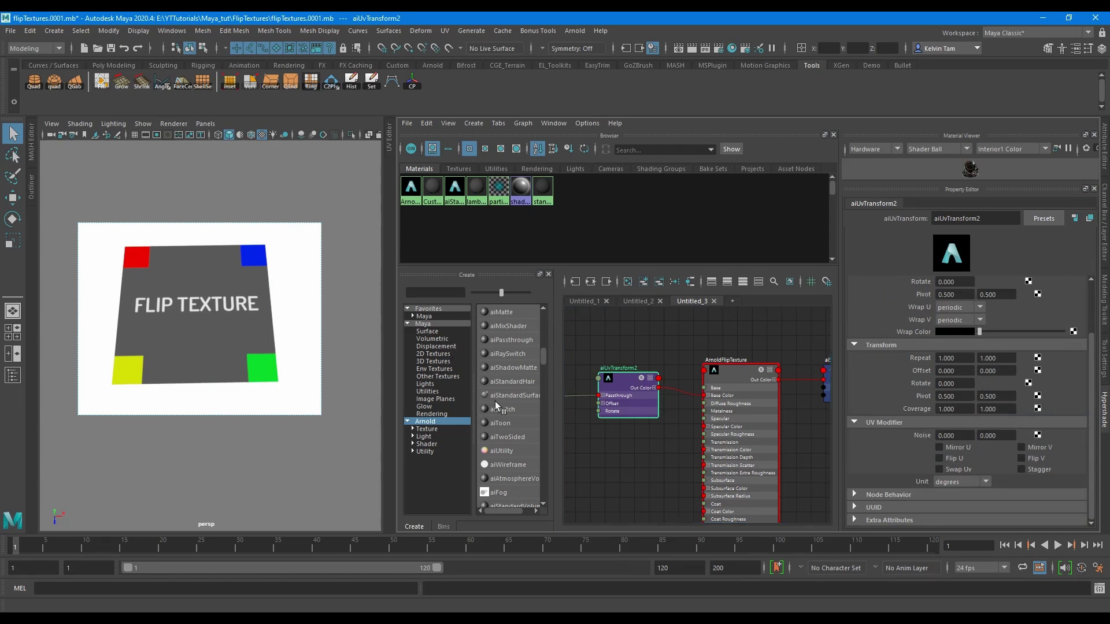
# Select the plane and assign the ArnoldFlipTexture material to it.
pyautogui.click(230, 308)
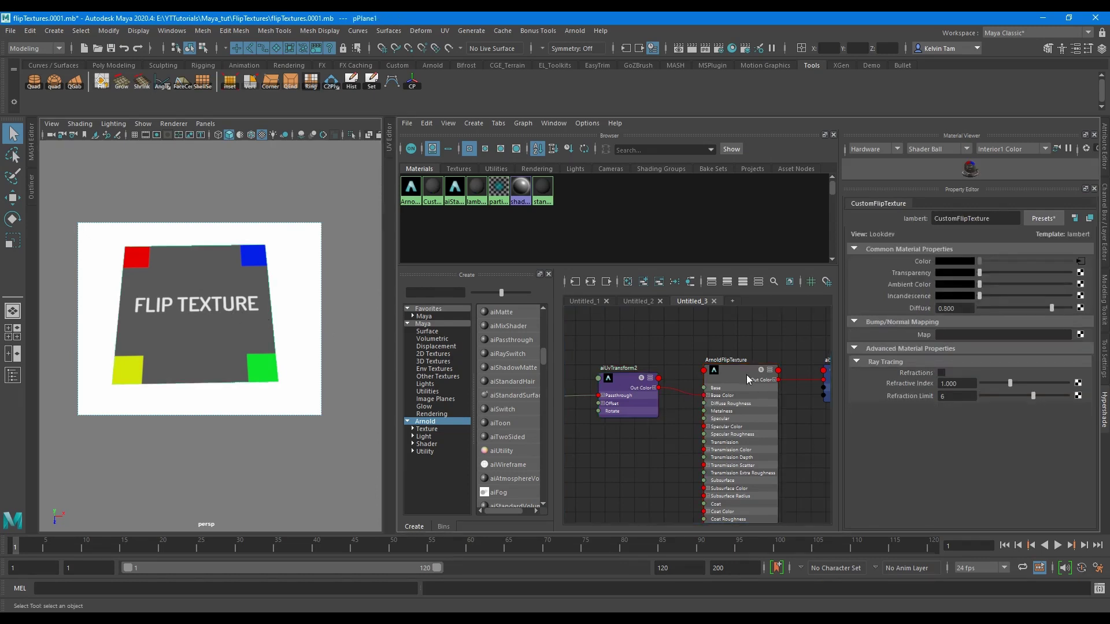
pyautogui.scroll(3, 746, 374)
pyautogui.moveTo(739, 370); pyautogui.dragTo(740, 348, button='right')
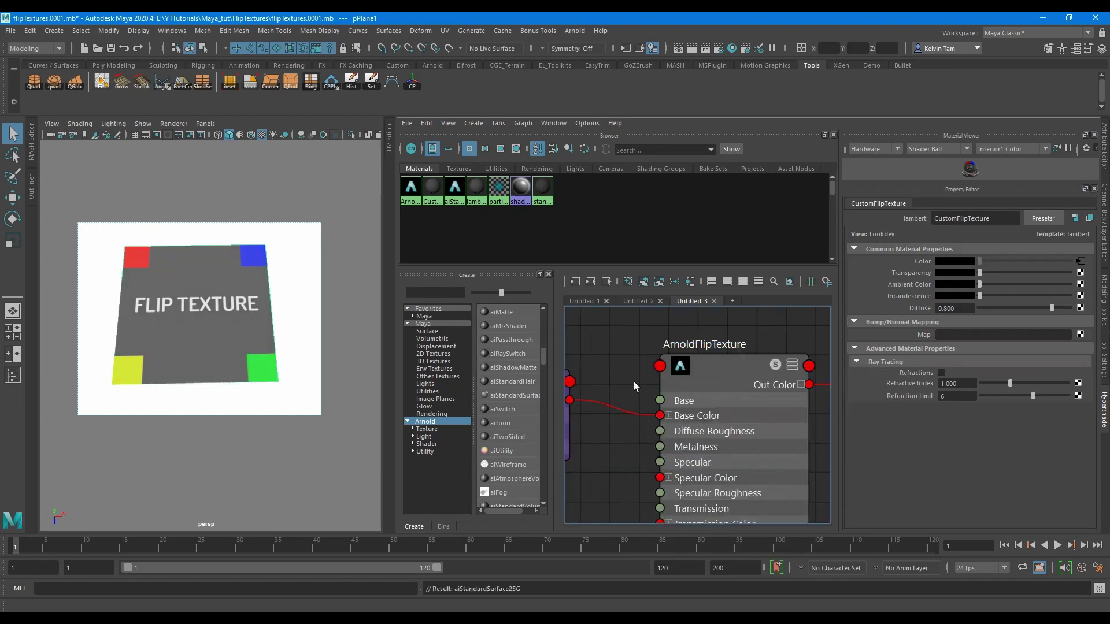
# Test the aiUvTransform node's Flip U option on the plane by enabling it and disabling it again.
pyautogui.keyDown('alt'); pyautogui.moveTo(634, 381); pyautogui.dragTo(790, 383, button='middle'); pyautogui.keyUp('alt')
pyautogui.click(646, 400)
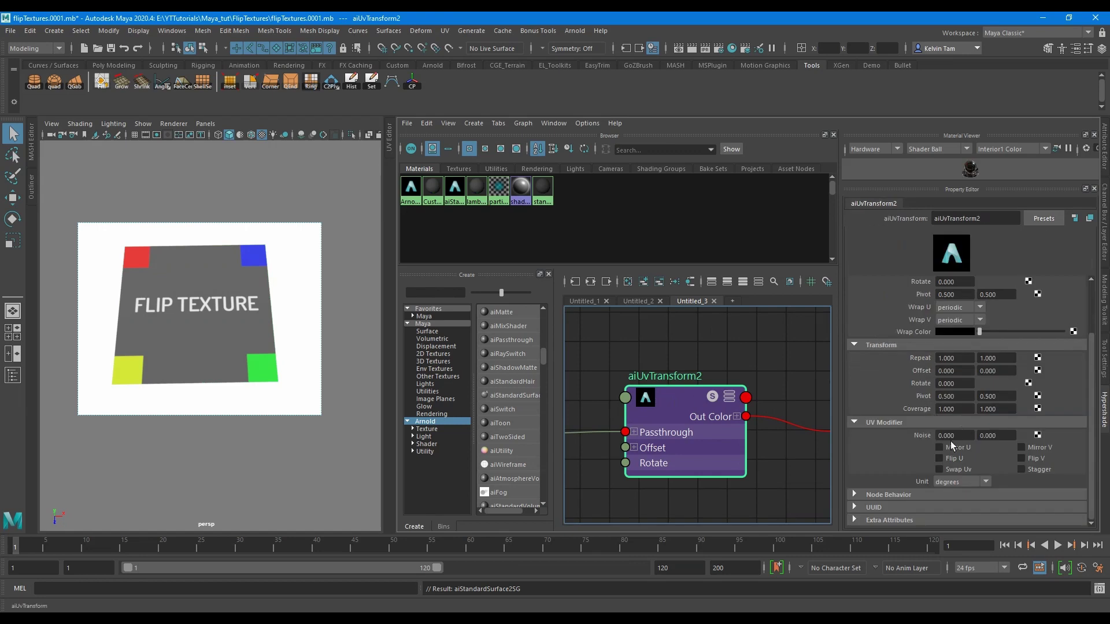
pyautogui.click(949, 460)
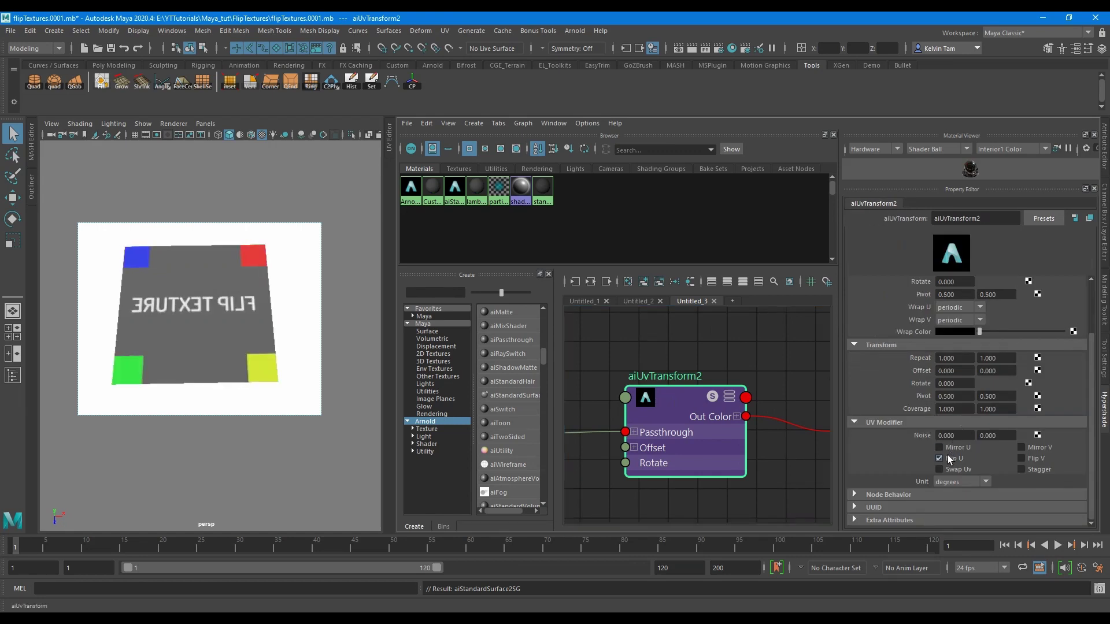
pyautogui.click(949, 459)
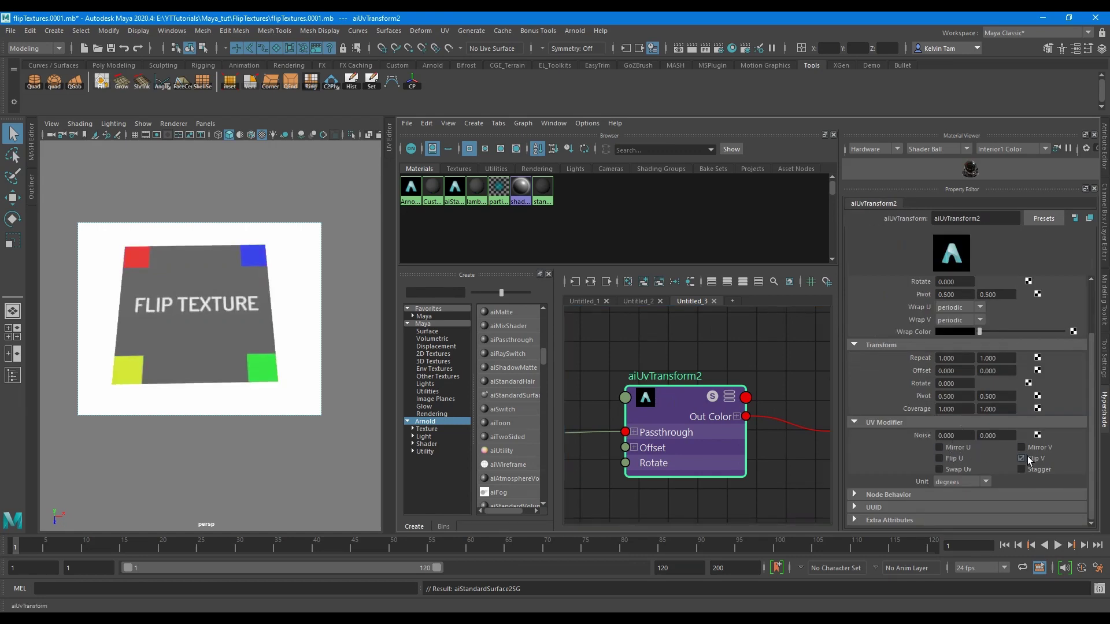
# Enable Flip V on the aiUvTransform node and try a Transform Repeat of 3 in both U and V.
pyautogui.click(1028, 460)
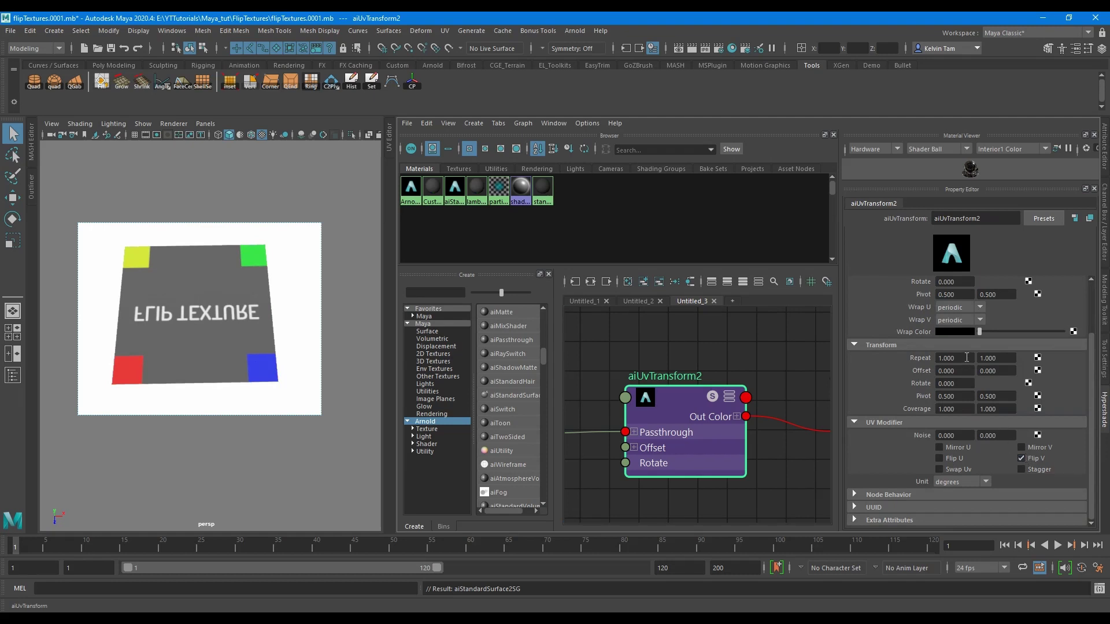
pyautogui.moveTo(965, 359); pyautogui.dragTo(915, 354)
pyautogui.write('3')
pyautogui.press('Tab')
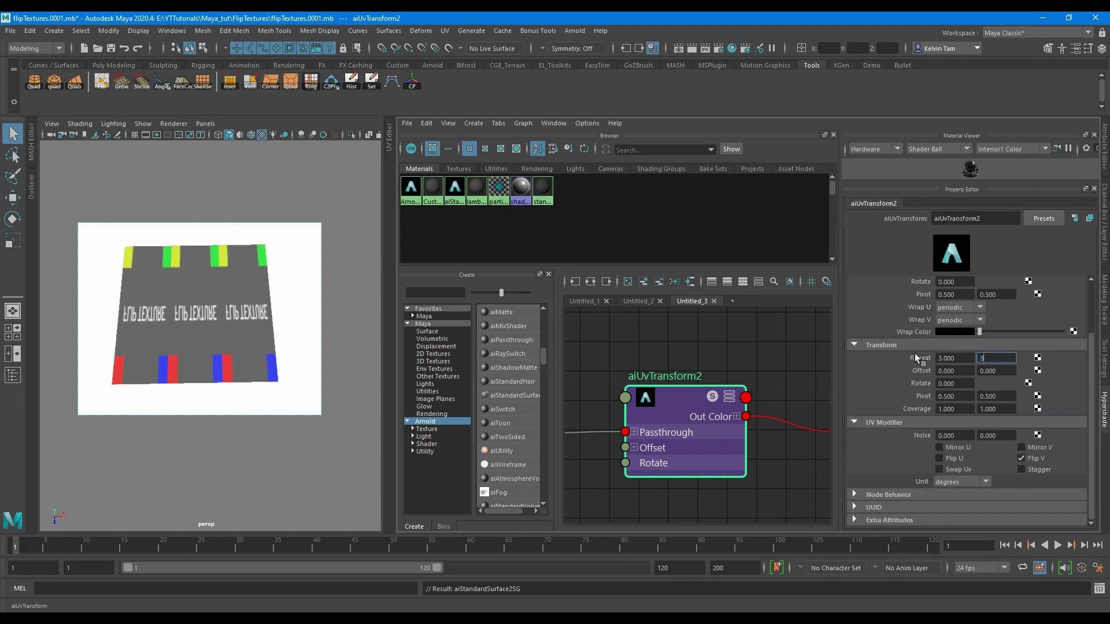
pyautogui.write('3')
pyautogui.press('Return')
# Set both Transform Repeat values of the aiUvTransform node back to 1.
pyautogui.write('1')
pyautogui.press('Return')
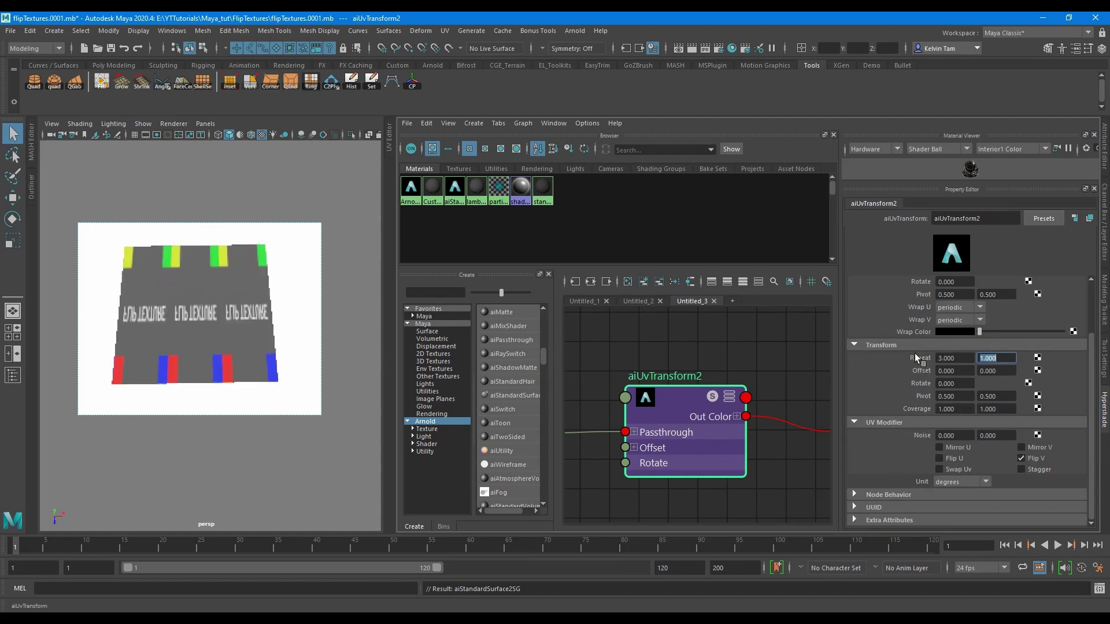
pyautogui.moveTo(959, 359); pyautogui.dragTo(905, 361)
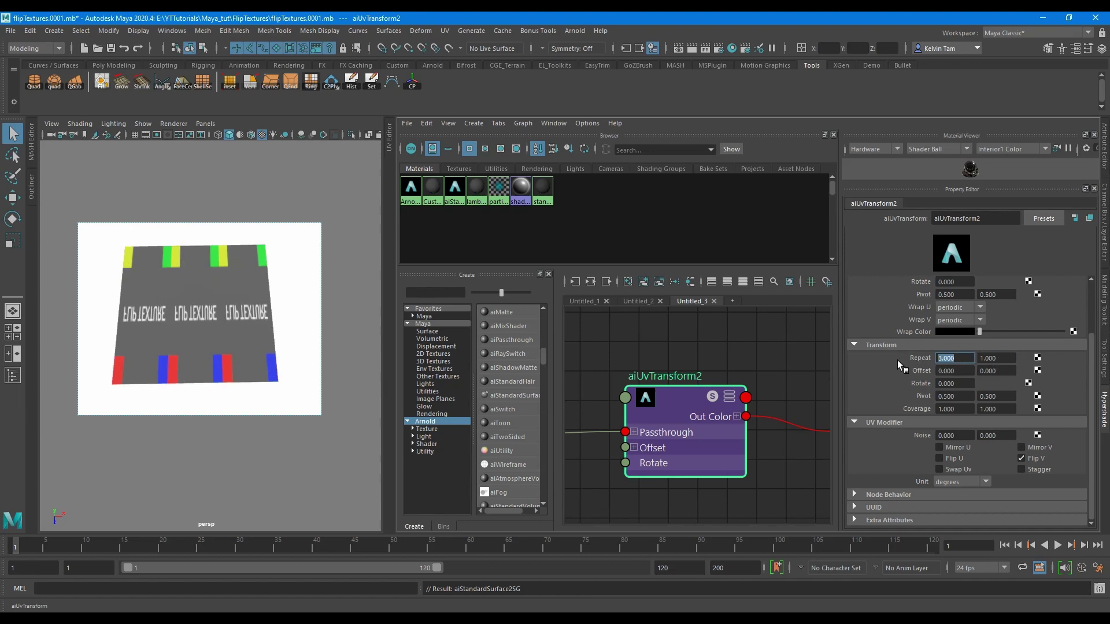
pyautogui.write('1')
pyautogui.press('Return')
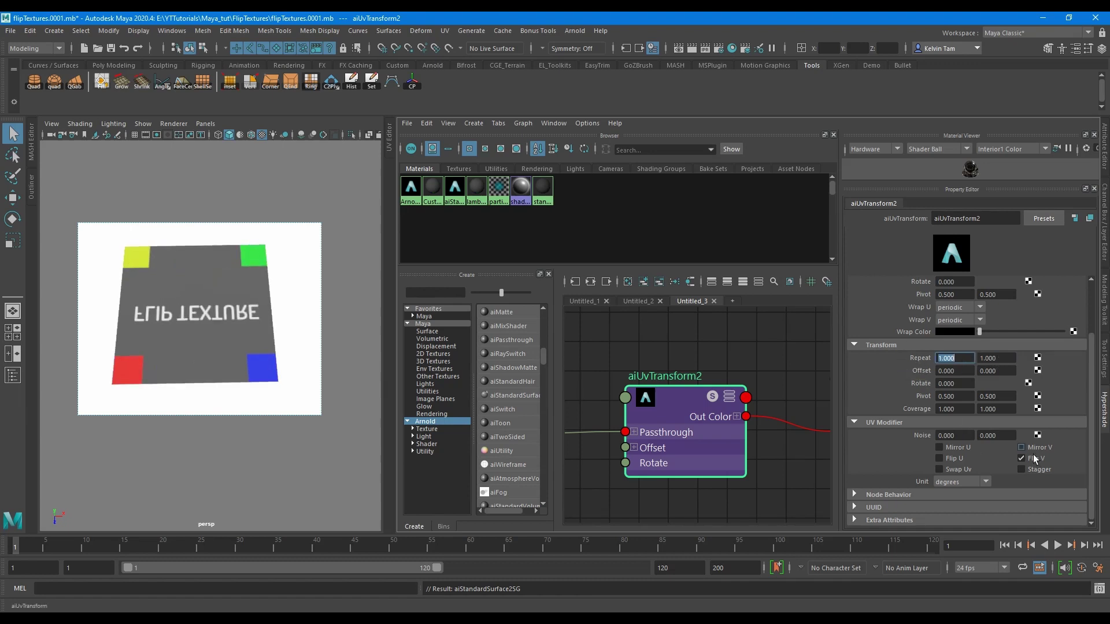
# Test Flip U combined with Flip V on the plane's texture and turn both flip options off again.
pyautogui.click(940, 459)
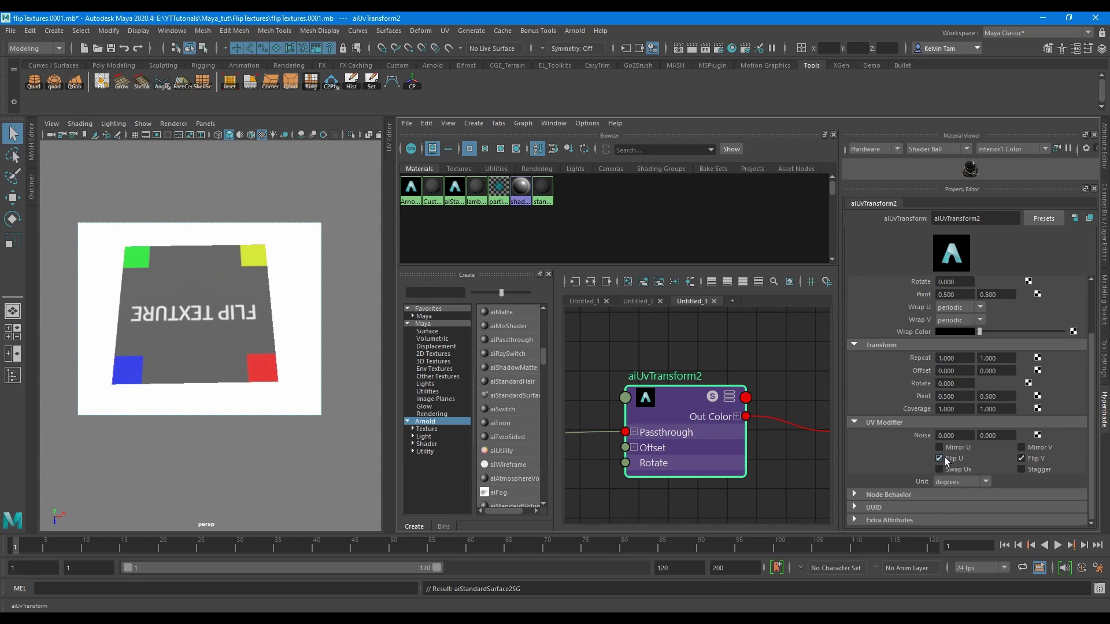
pyautogui.click(947, 460)
pyautogui.click(1030, 461)
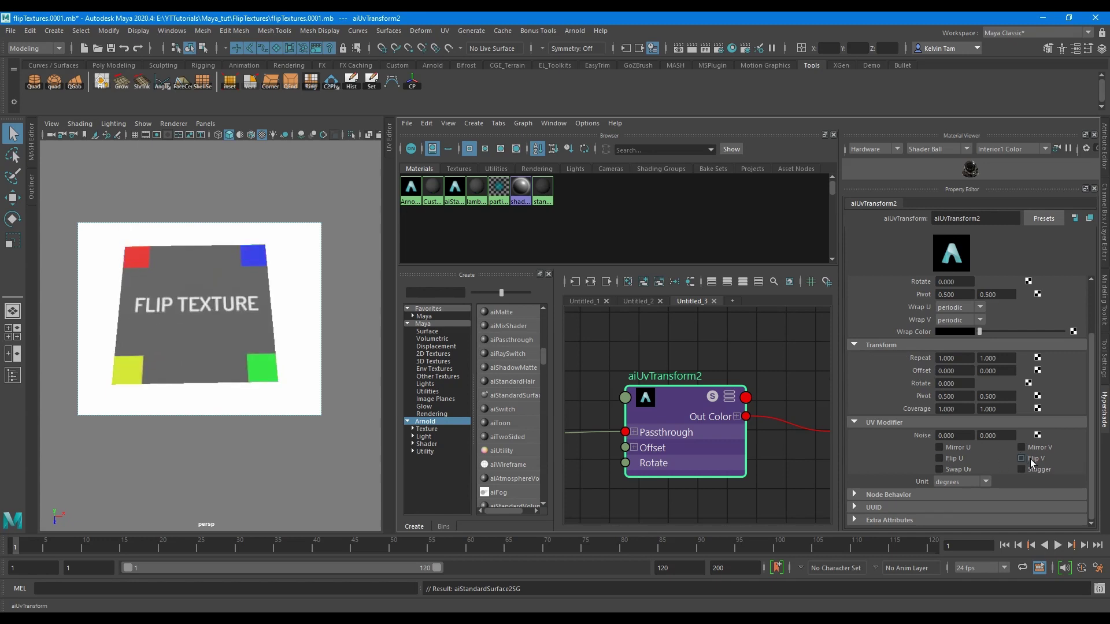